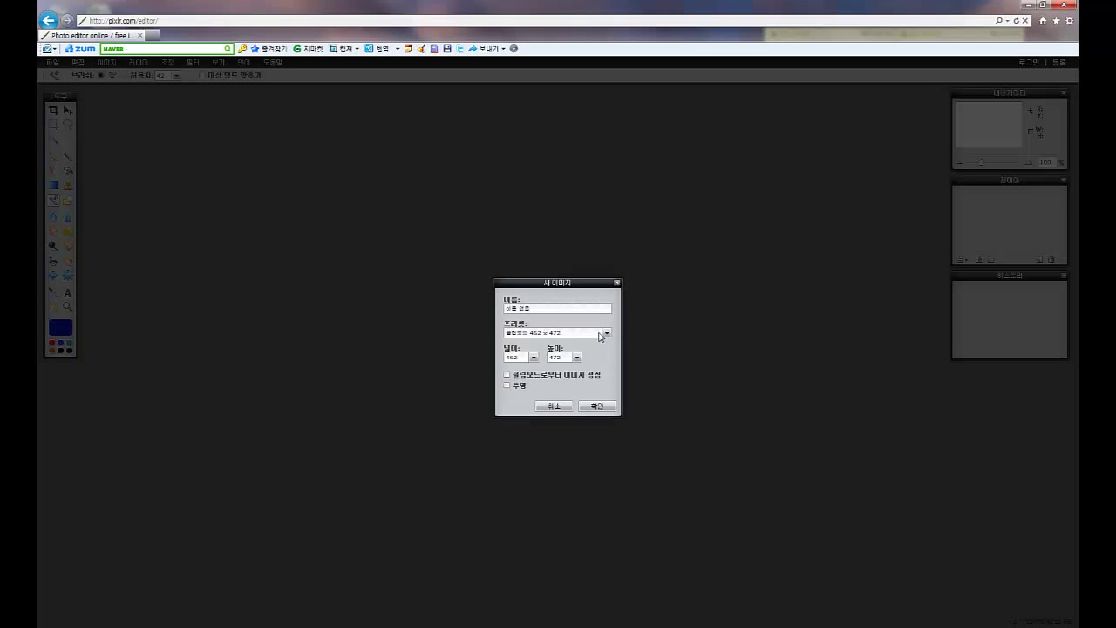
# Step: Create a new blank image using the 1024 x 768 preset
pyautogui.click(607, 336)
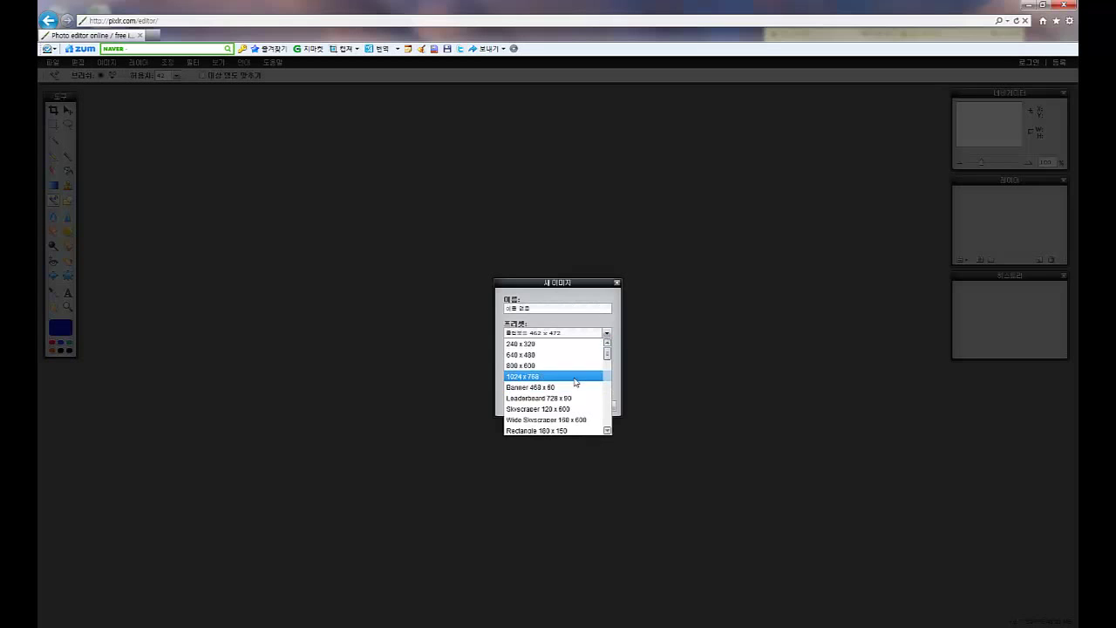
pyautogui.click(581, 379)
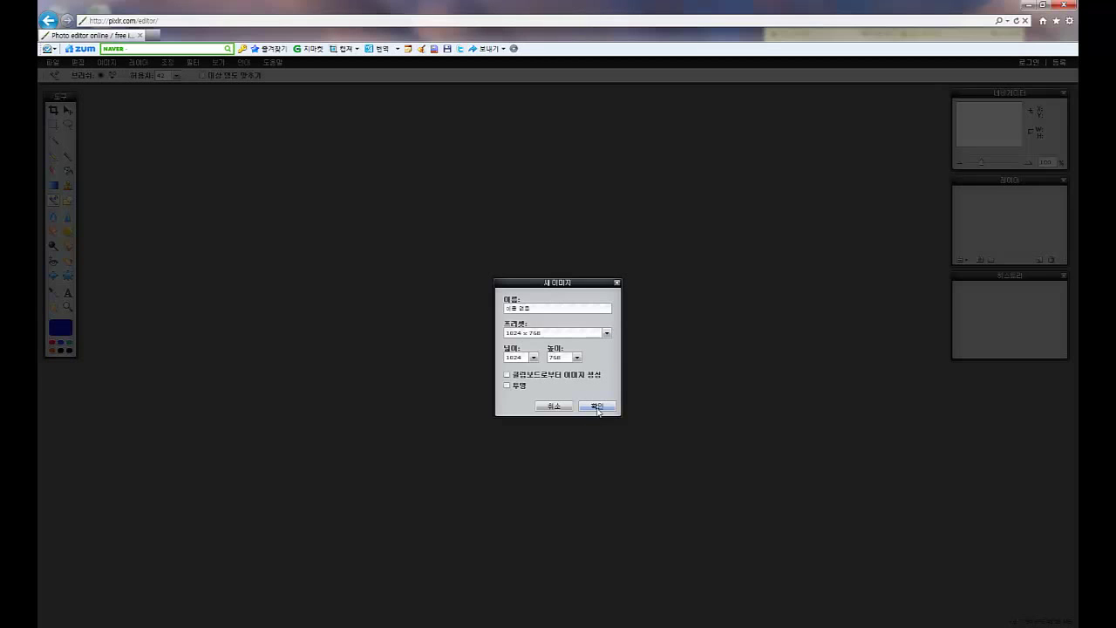
pyautogui.click(598, 406)
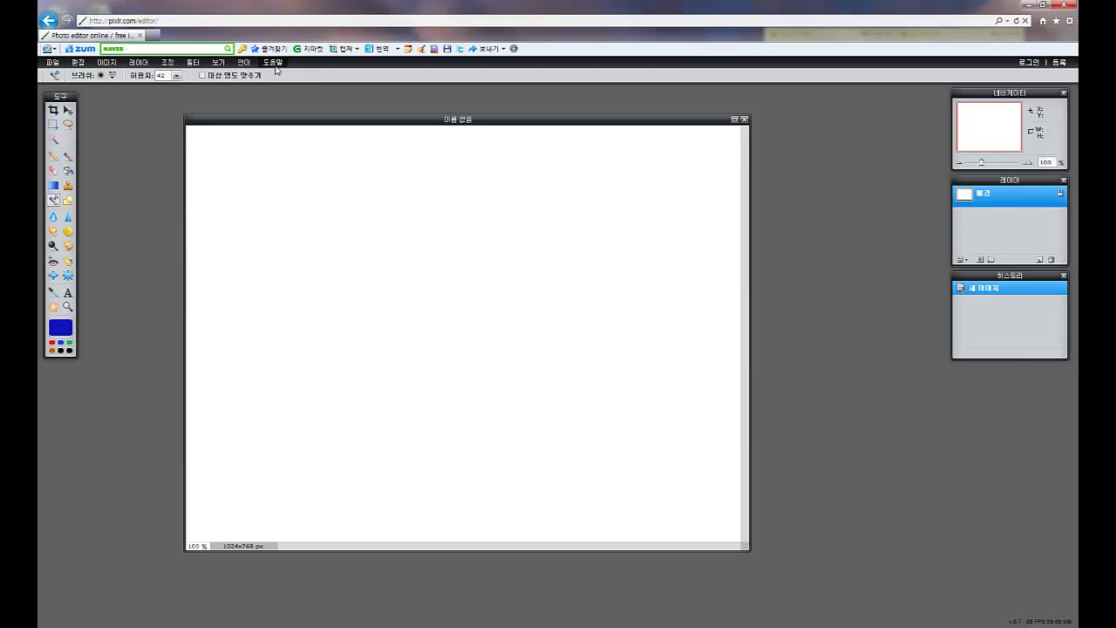
# Step: Hide the Navigator palette and show it again
pyautogui.click(220, 63)
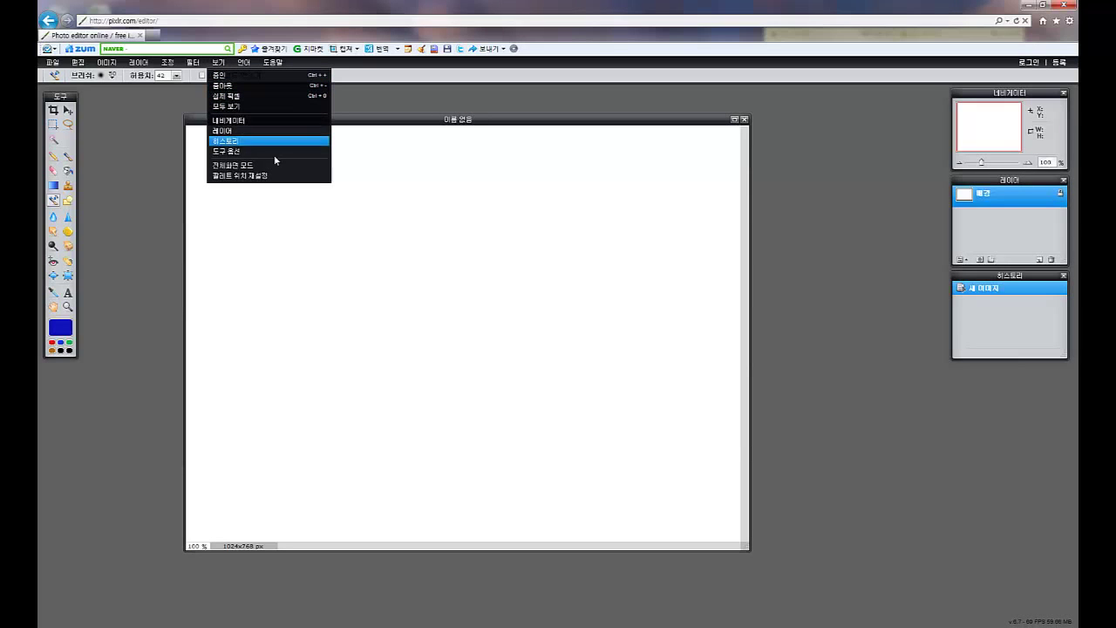
pyautogui.click(239, 124)
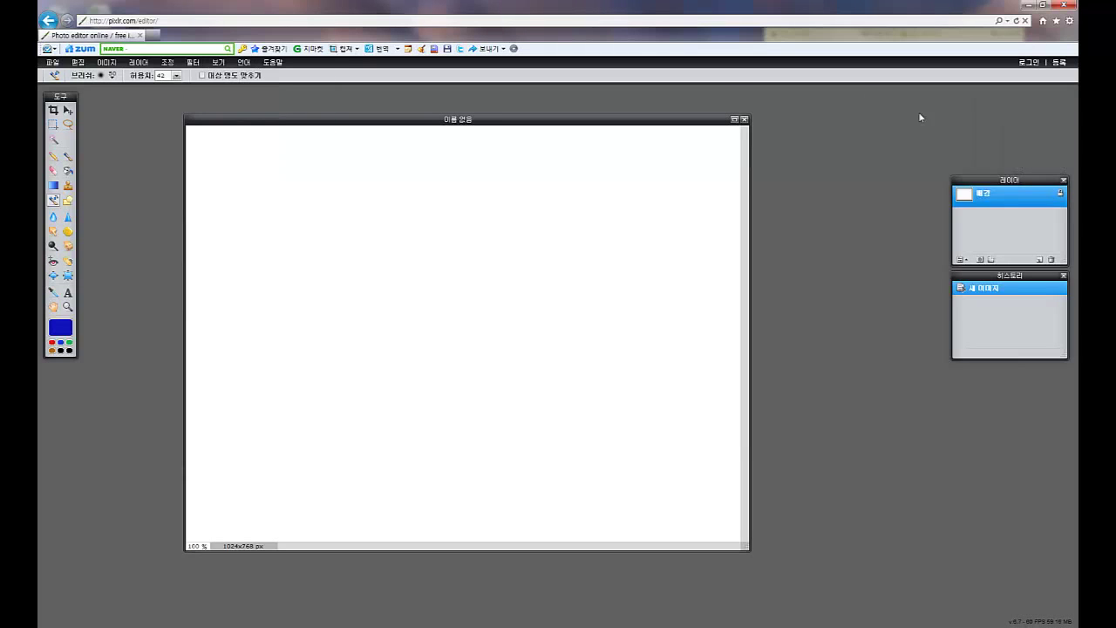
pyautogui.click(218, 62)
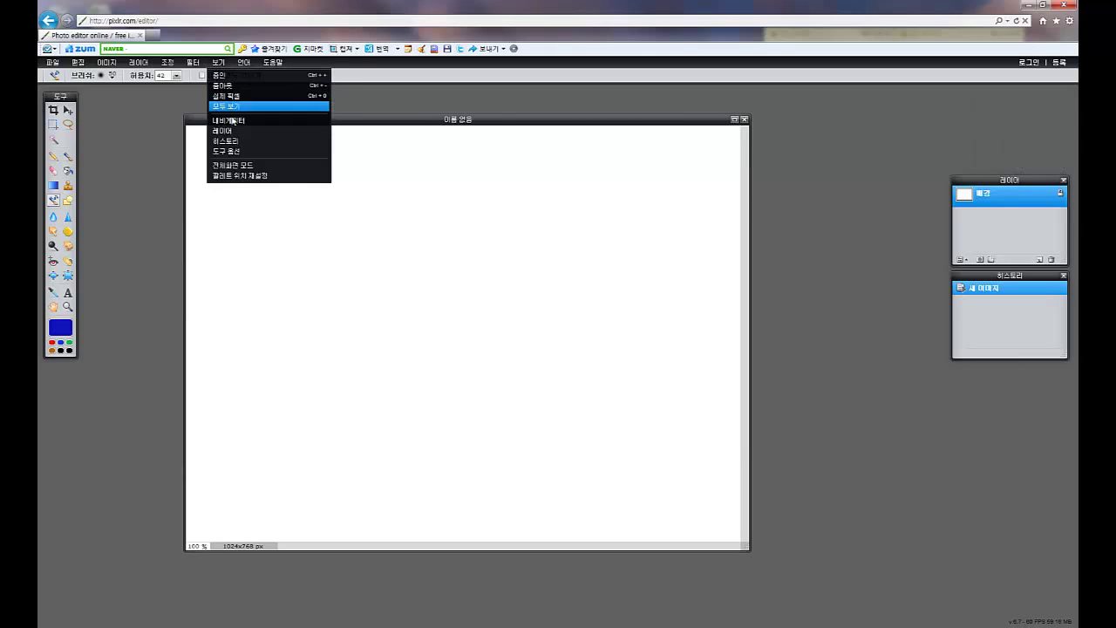
pyautogui.click(239, 124)
# Step: Hide the tool options bar and show it again
pyautogui.click(218, 62)
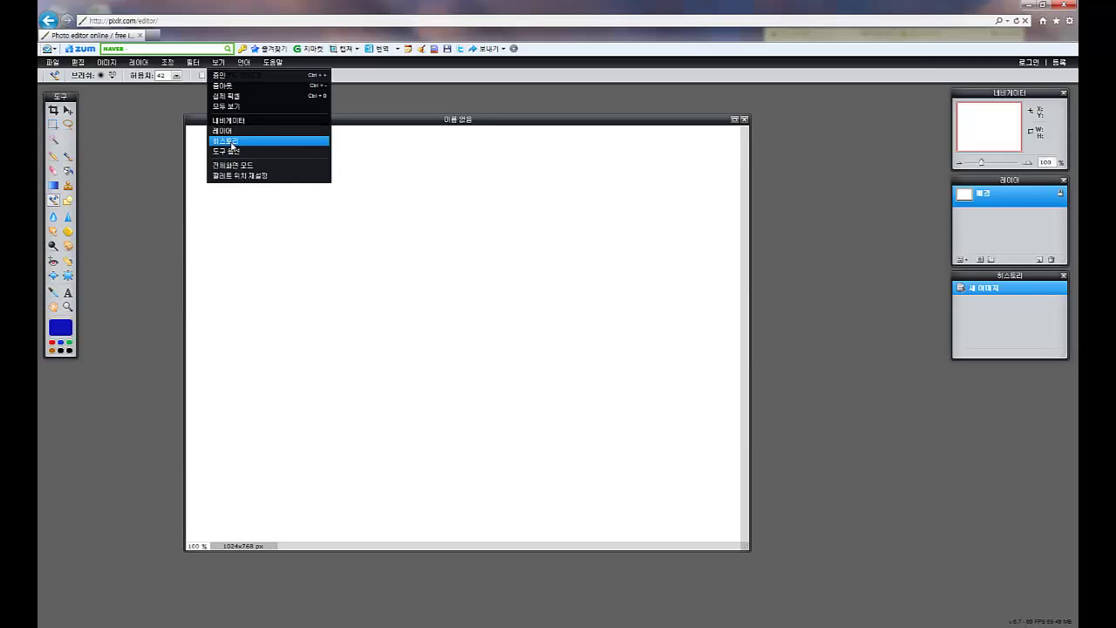
pyautogui.click(231, 151)
pyautogui.click(218, 62)
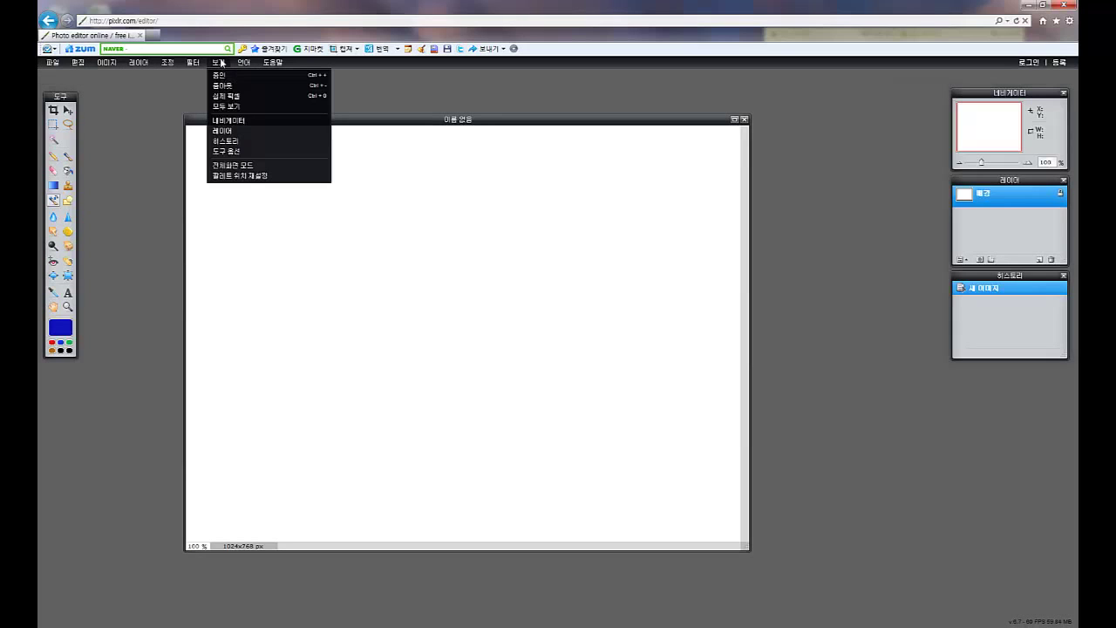
pyautogui.click(233, 152)
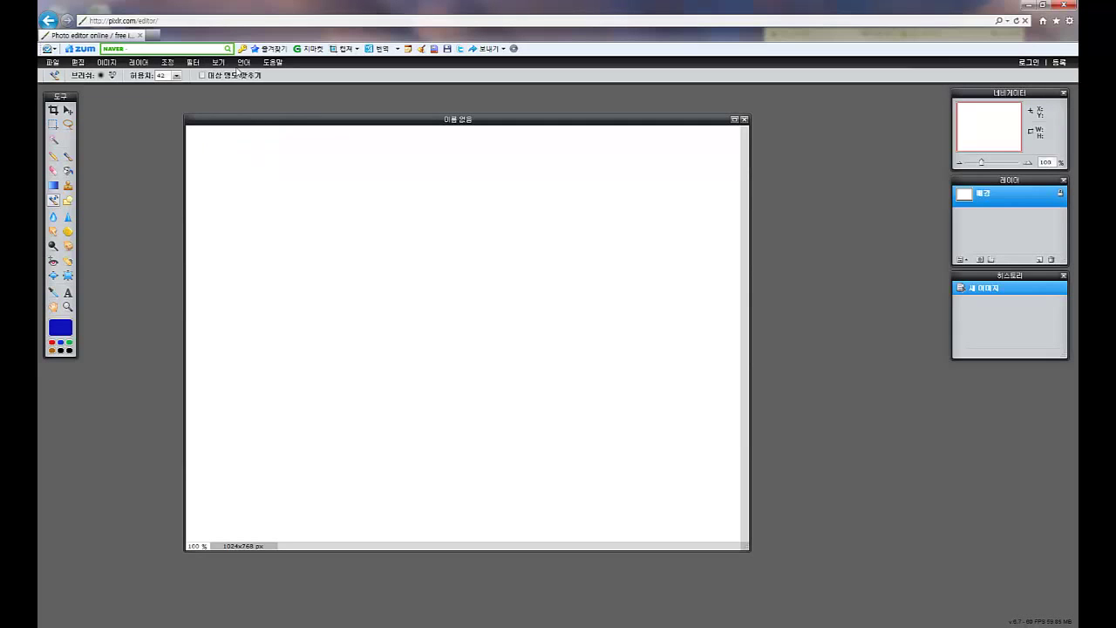
# Step: Switch the editor to full-screen mode and reset the palette positions
pyautogui.click(219, 64)
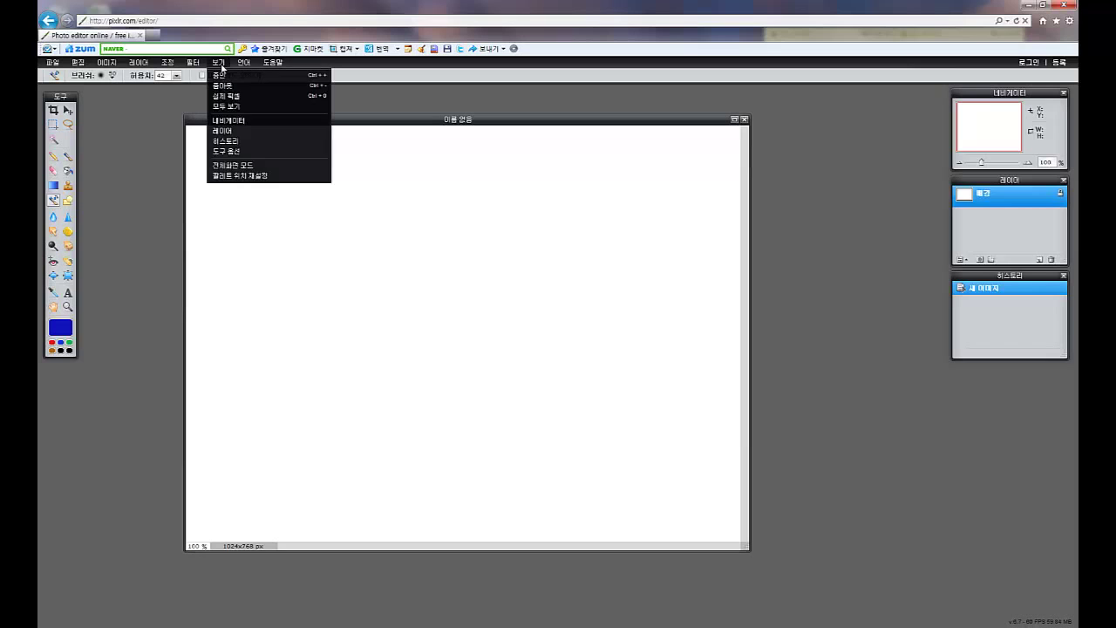
pyautogui.click(246, 165)
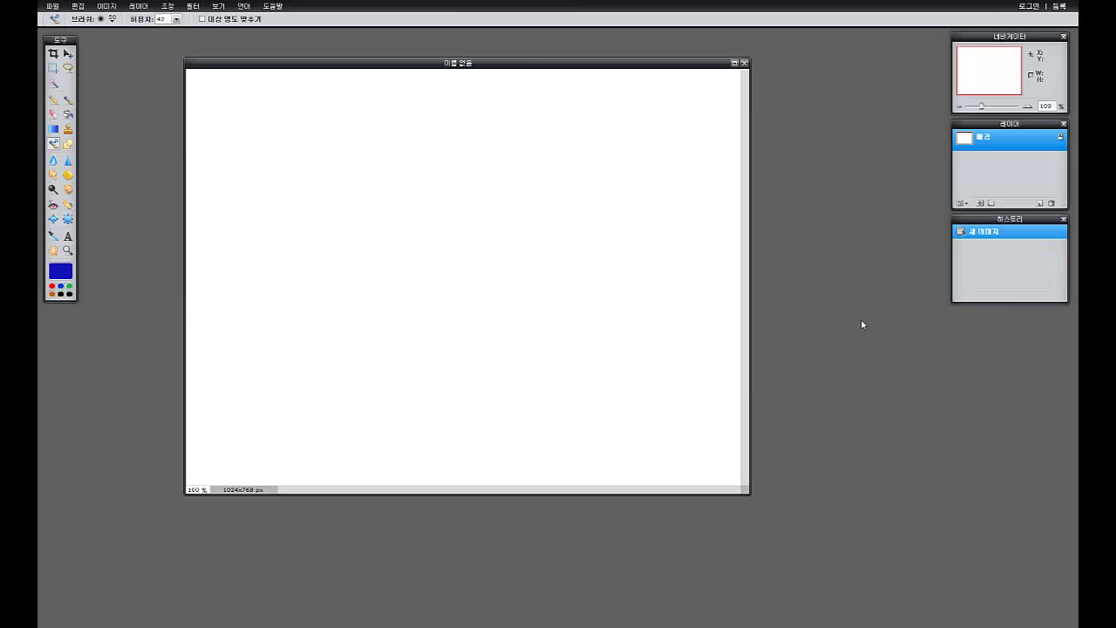
pyautogui.click(223, 7)
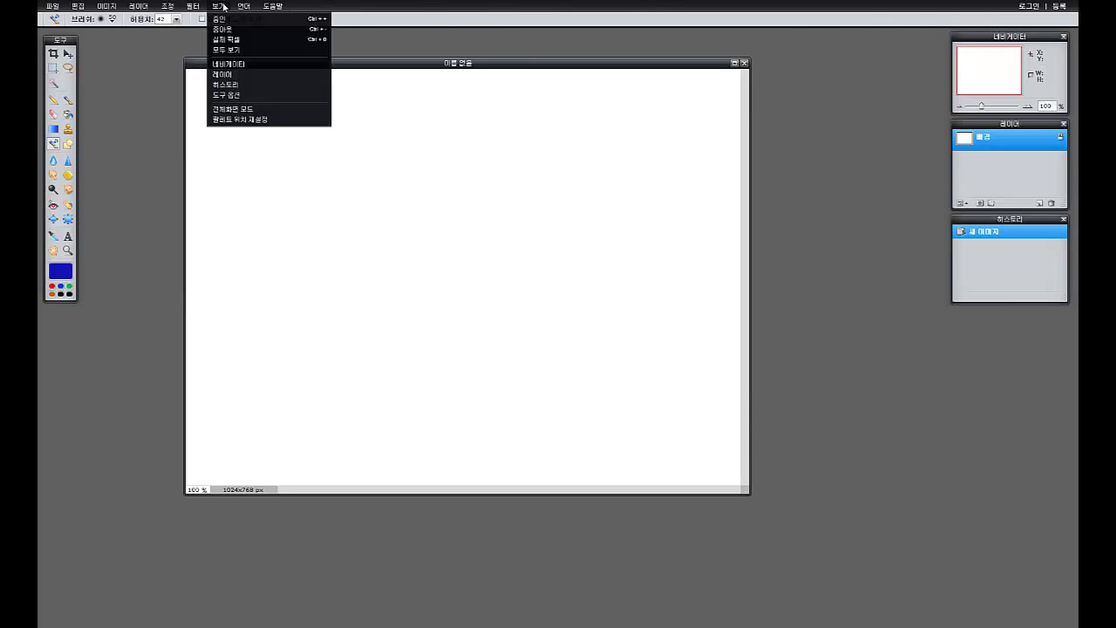
pyautogui.click(255, 121)
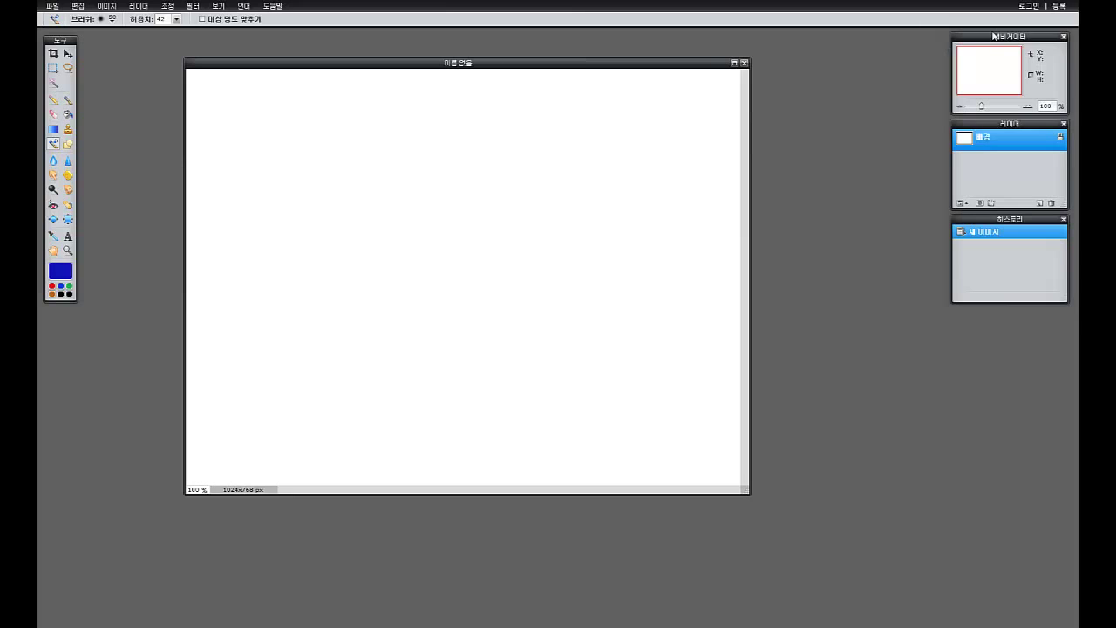
# Step: Move the Navigator, Layers and History palettes away from the workspace edge to scattered spots beside the canvas
pyautogui.moveTo(994, 36); pyautogui.dragTo(861, 115)
pyautogui.moveTo(1005, 131); pyautogui.dragTo(897, 233)
pyautogui.moveTo(1011, 218); pyautogui.dragTo(917, 400)
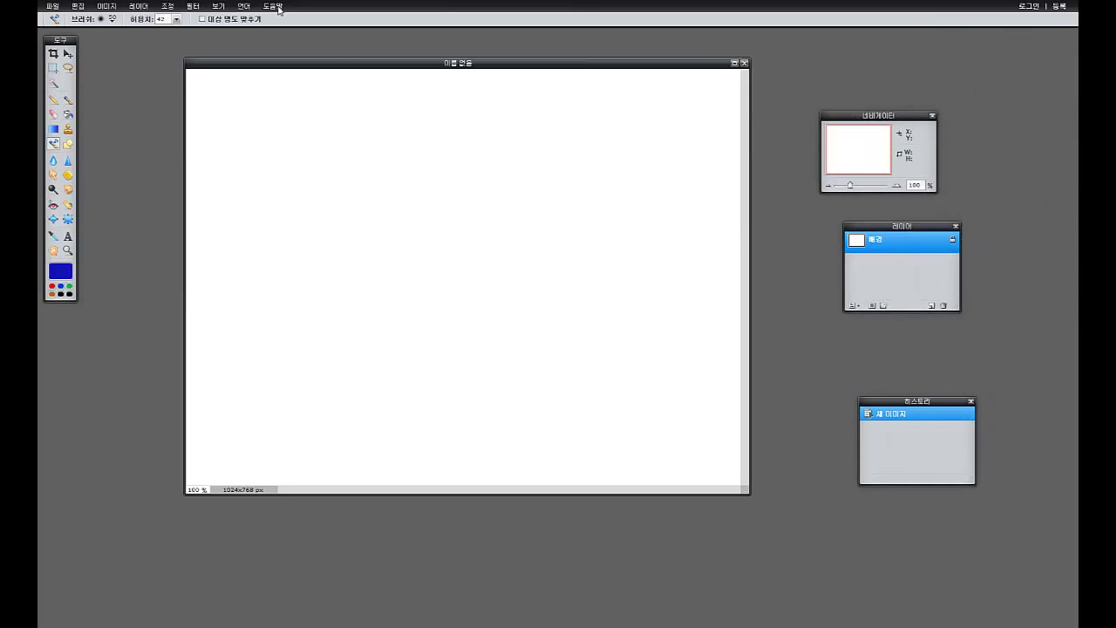
# Step: Reset the scattered palettes to their default positions and leave full-screen mode
pyautogui.click(218, 6)
pyautogui.click(247, 120)
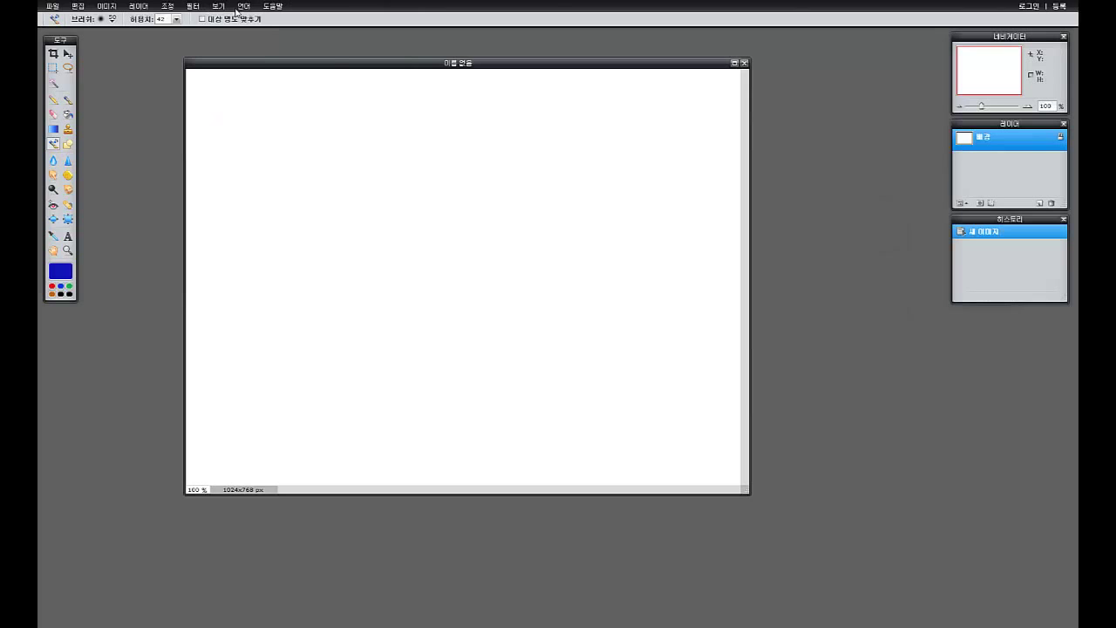
pyautogui.click(217, 7)
pyautogui.click(237, 109)
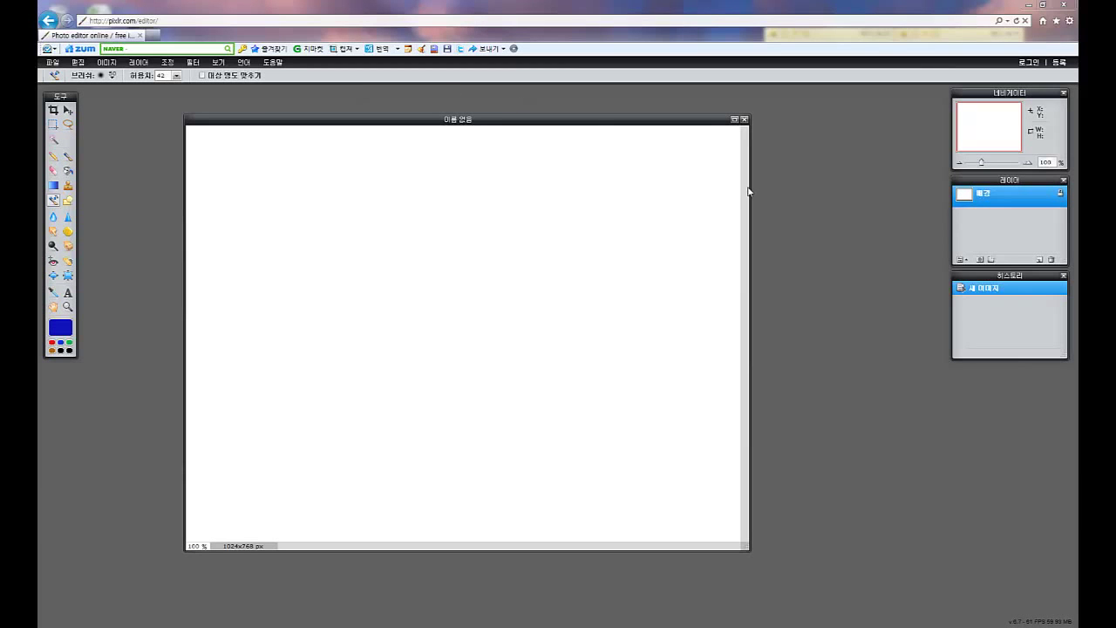
# Step: Set the editor's interface language to Korean (한국어)
pyautogui.click(244, 62)
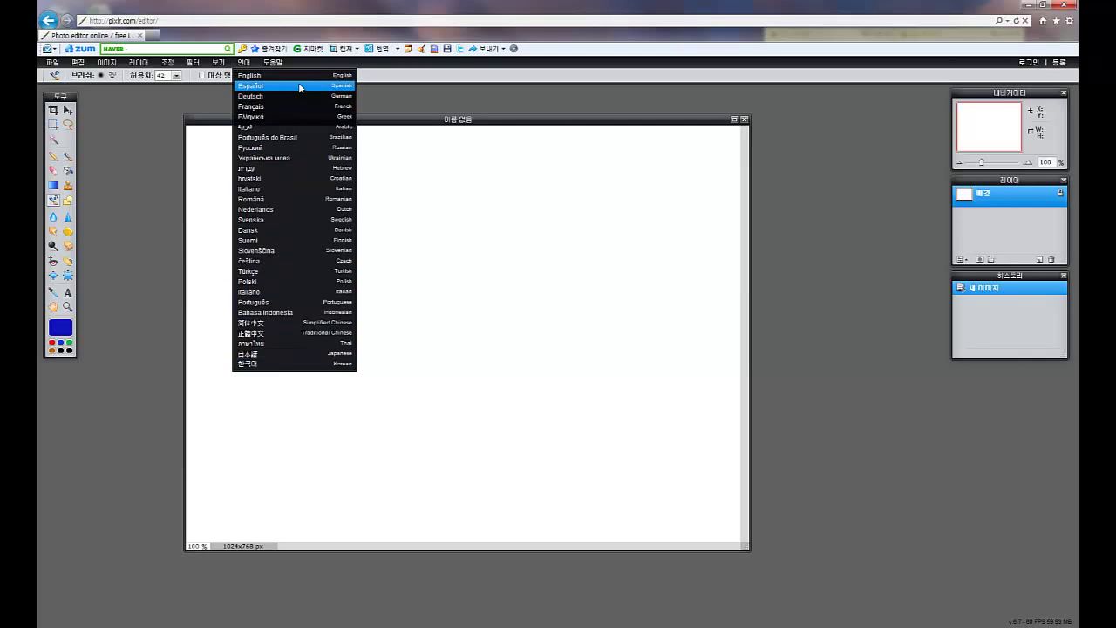
pyautogui.click(308, 364)
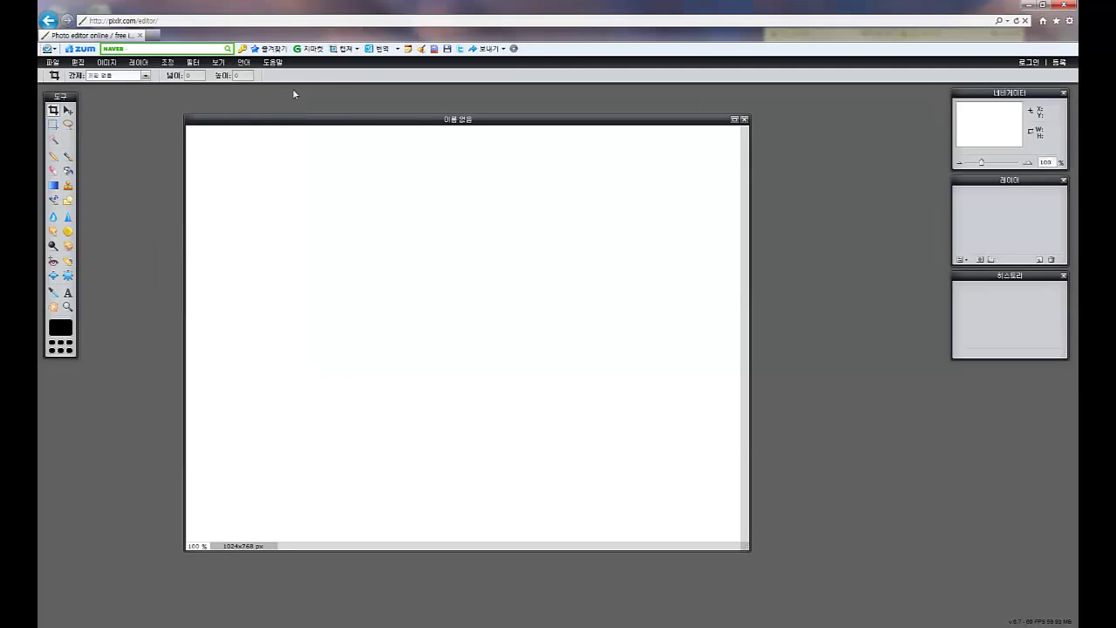
pyautogui.click(245, 65)
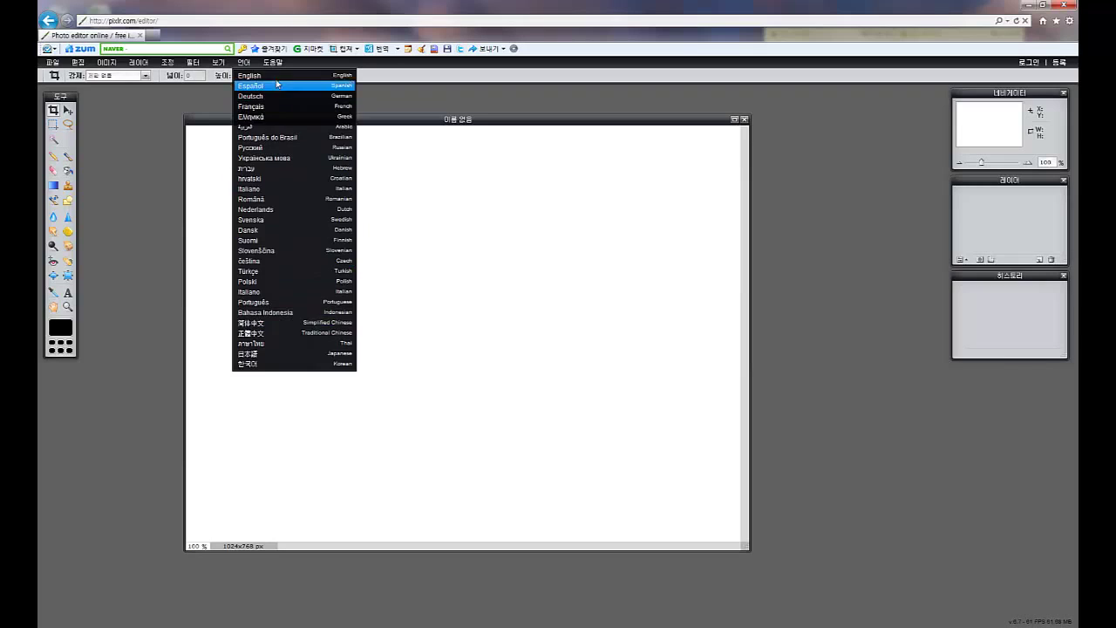
pyautogui.moveTo(275, 64)
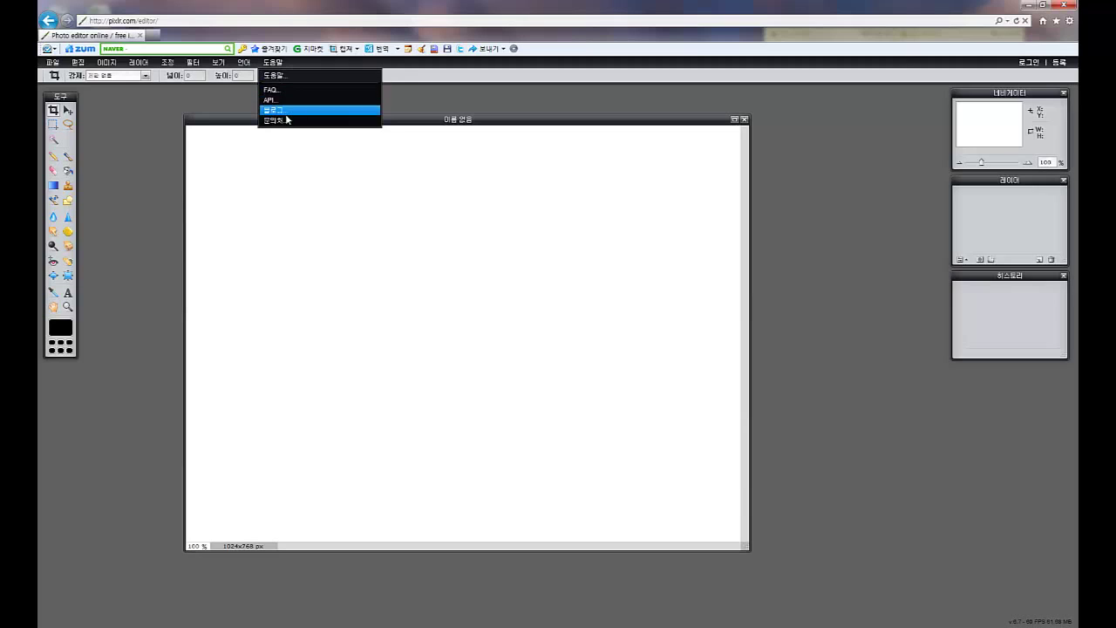
pyautogui.click(288, 64)
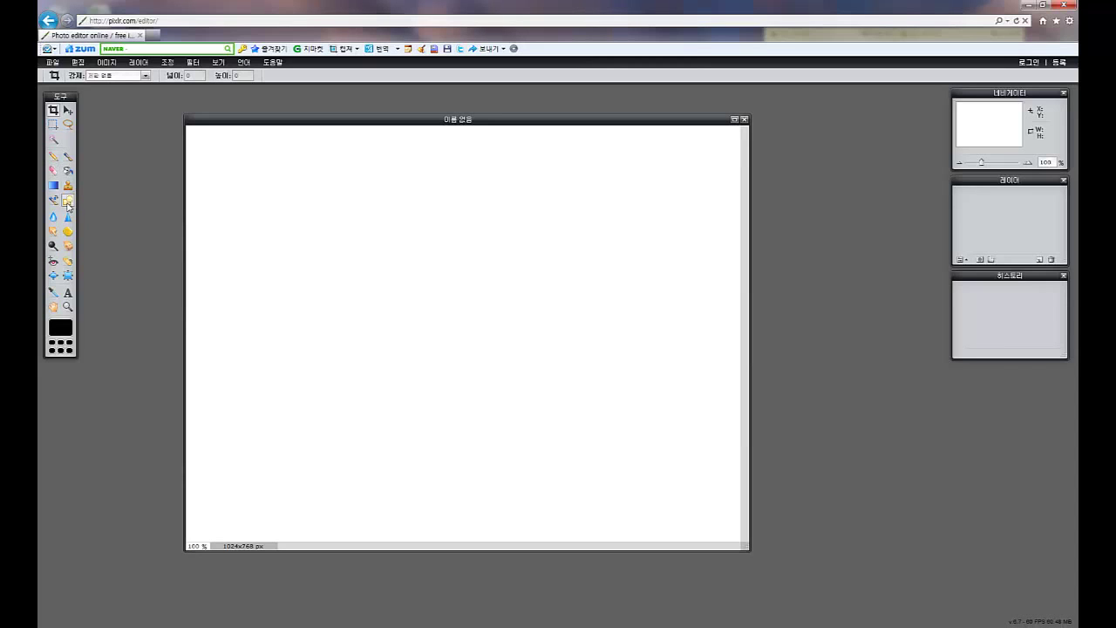
# Step: Draw three separate curved strokes, one above another, in the canvas's upper middle with the Sketchy Pencil at size 1
pyautogui.click(56, 161)
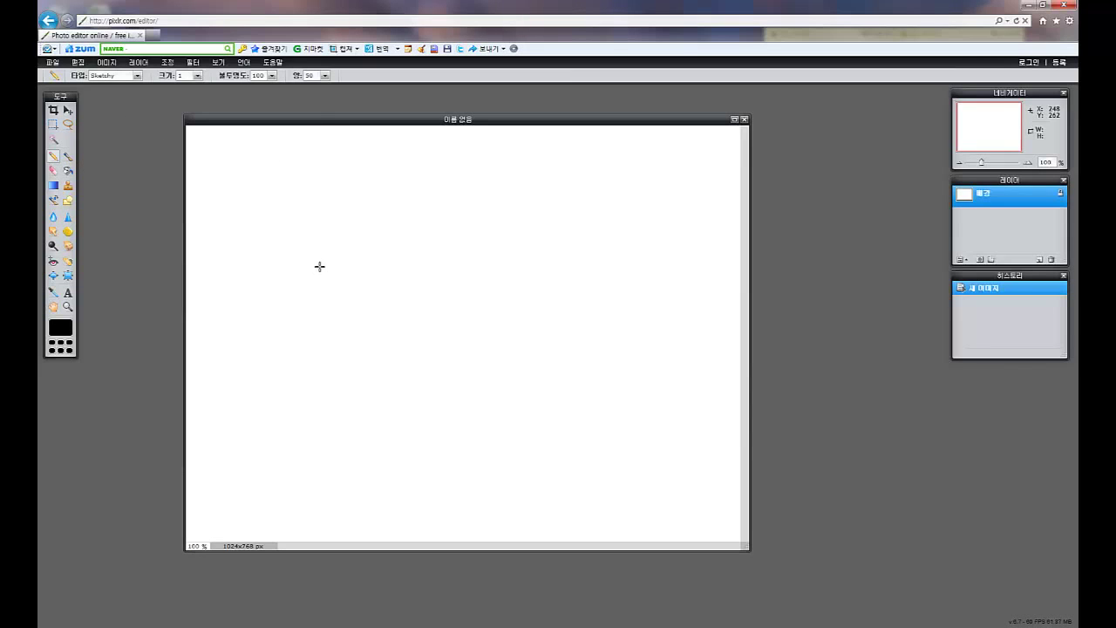
pyautogui.moveTo(319, 264)
pyautogui.mouseDown()
pyautogui.moveTo(402, 232)
pyautogui.moveTo(438, 246)
pyautogui.moveTo(452, 268)
pyautogui.mouseUp()
pyautogui.moveTo(446, 308)
pyautogui.mouseDown()
pyautogui.moveTo(338, 307)
pyautogui.moveTo(384, 280)
pyautogui.moveTo(426, 281)
pyautogui.mouseUp()
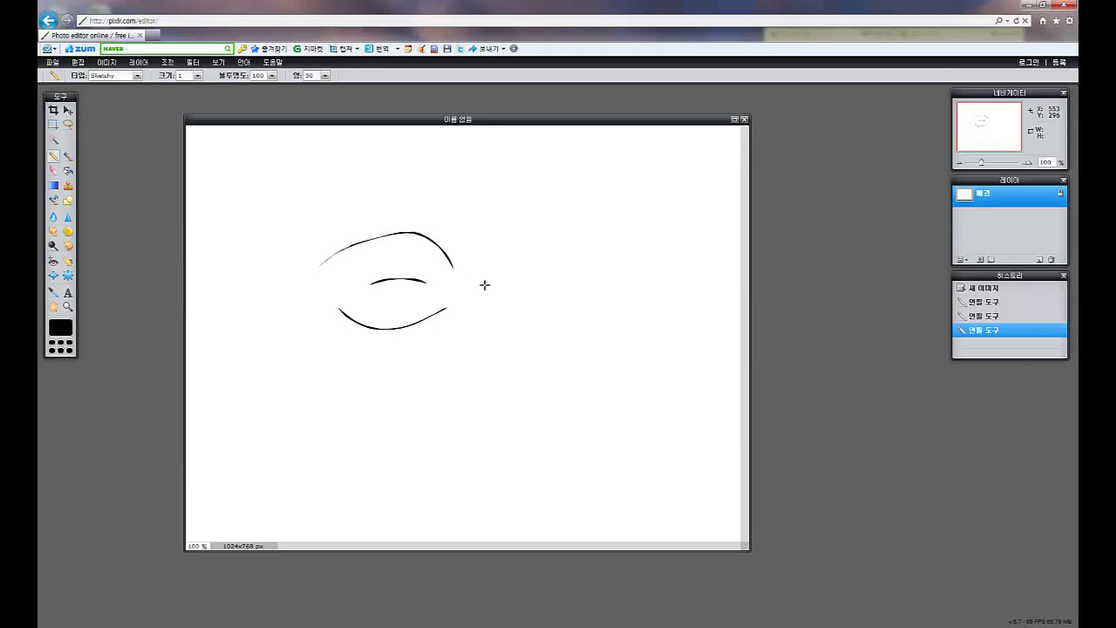
# Step: Draw a bear face with two ears, eyes and a mouth beside the curved strokes using the Sketchy Pencil
pyautogui.moveTo(505, 259); pyautogui.dragTo(530, 259)
pyautogui.moveTo(529, 259)
pyautogui.mouseDown()
pyautogui.moveTo(566, 268)
pyautogui.moveTo(580, 253)
pyautogui.moveTo(599, 265)
pyautogui.moveTo(569, 284)
pyautogui.moveTo(571, 315)
pyautogui.moveTo(550, 324)
pyautogui.moveTo(531, 322)
pyautogui.moveTo(509, 260)
pyautogui.mouseUp()
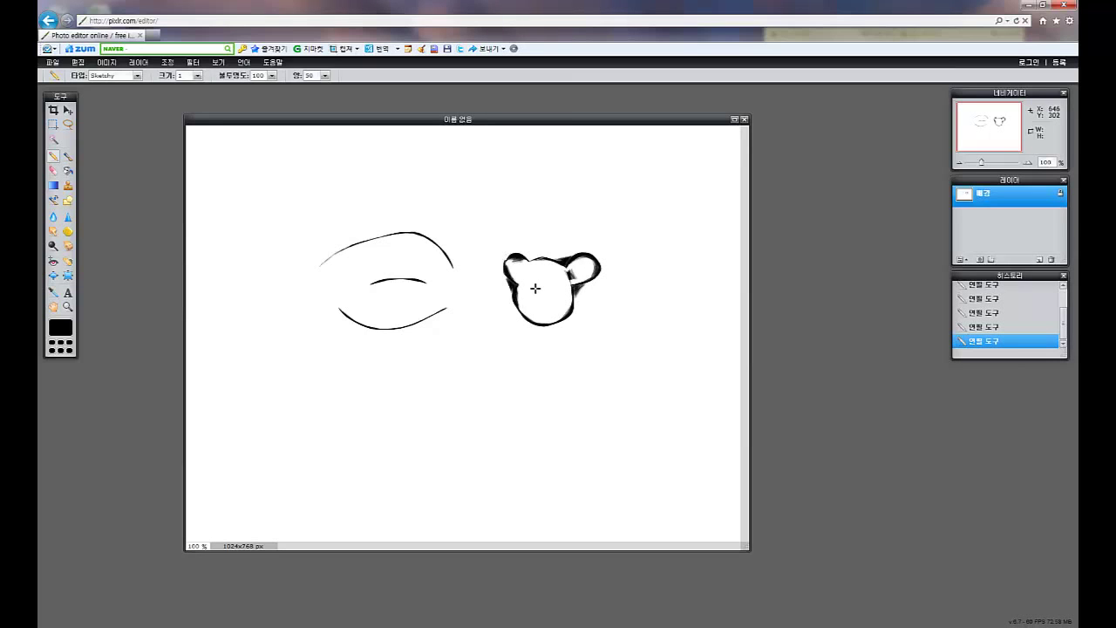
pyautogui.click(531, 286)
pyautogui.click(552, 285)
# Step: Set the pencil type to Plain and draw a small cloud outline in the canvas's upper-left area
pyautogui.click(137, 76)
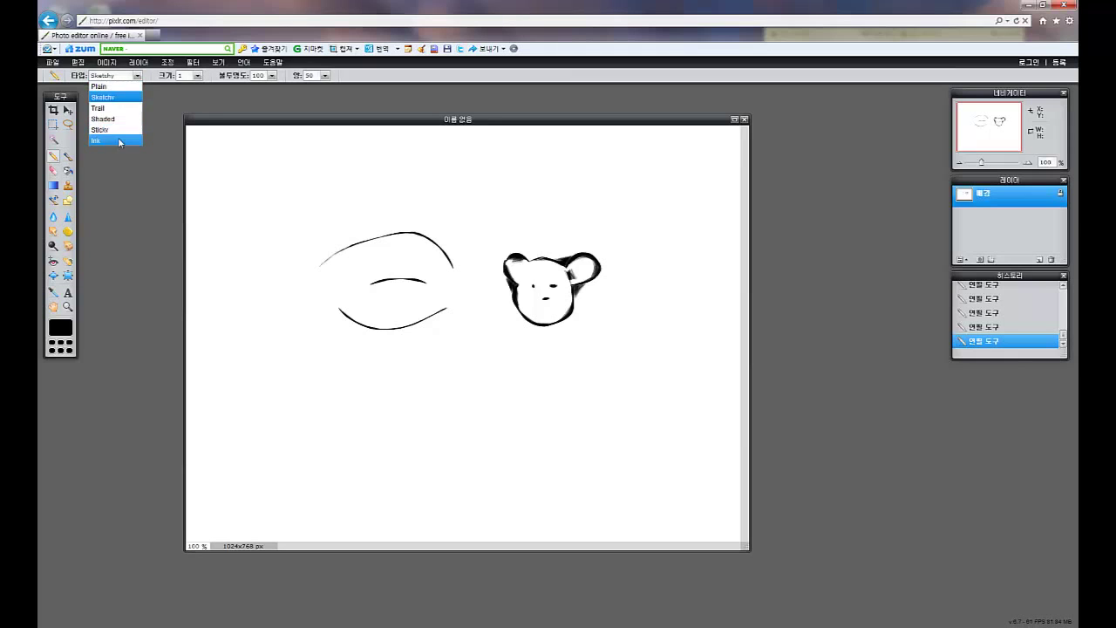
pyautogui.click(98, 86)
pyautogui.moveTo(255, 214)
pyautogui.mouseDown()
pyautogui.moveTo(300, 195)
pyautogui.moveTo(298, 221)
pyautogui.moveTo(318, 230)
pyautogui.moveTo(308, 251)
pyautogui.moveTo(289, 237)
pyautogui.moveTo(254, 246)
pyautogui.moveTo(256, 204)
pyautogui.mouseUp()
# Step: Set the pencil type to Trail and draw a cloud outline above the three curved strokes
pyautogui.click(137, 77)
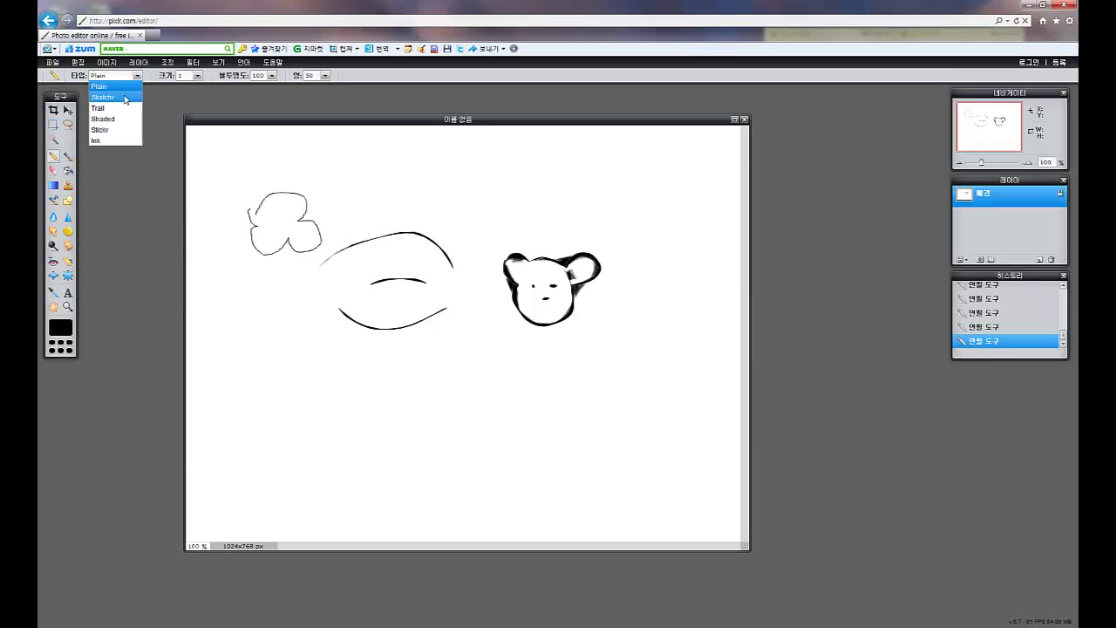
pyautogui.click(123, 107)
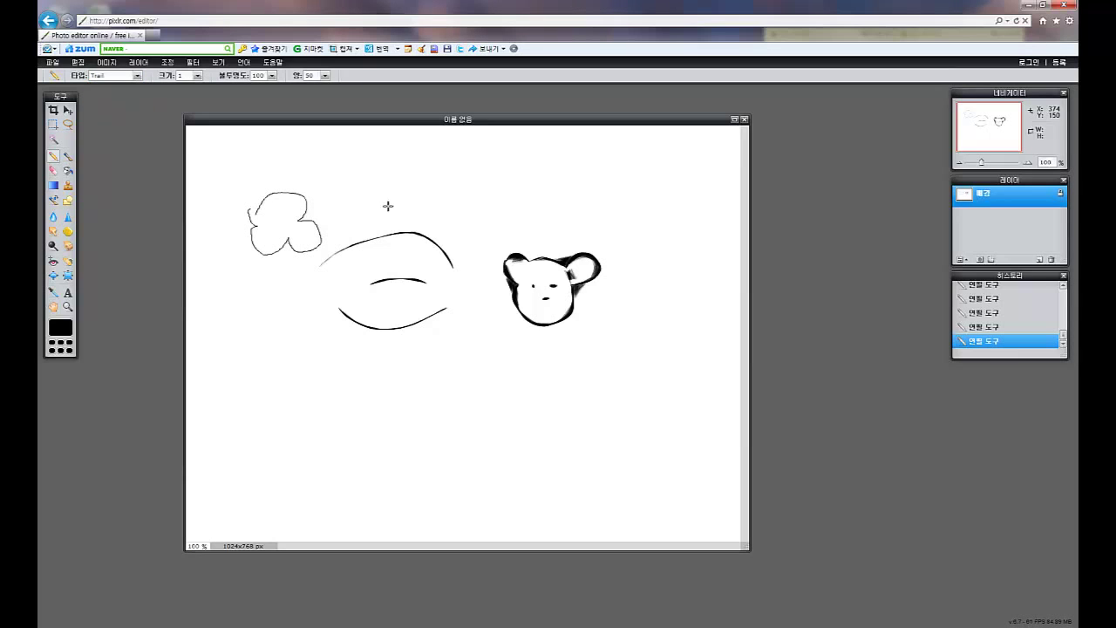
pyautogui.moveTo(391, 200)
pyautogui.mouseDown()
pyautogui.moveTo(392, 166)
pyautogui.moveTo(419, 174)
pyautogui.moveTo(438, 161)
pyautogui.moveTo(458, 206)
pyautogui.moveTo(396, 220)
pyautogui.mouseUp()
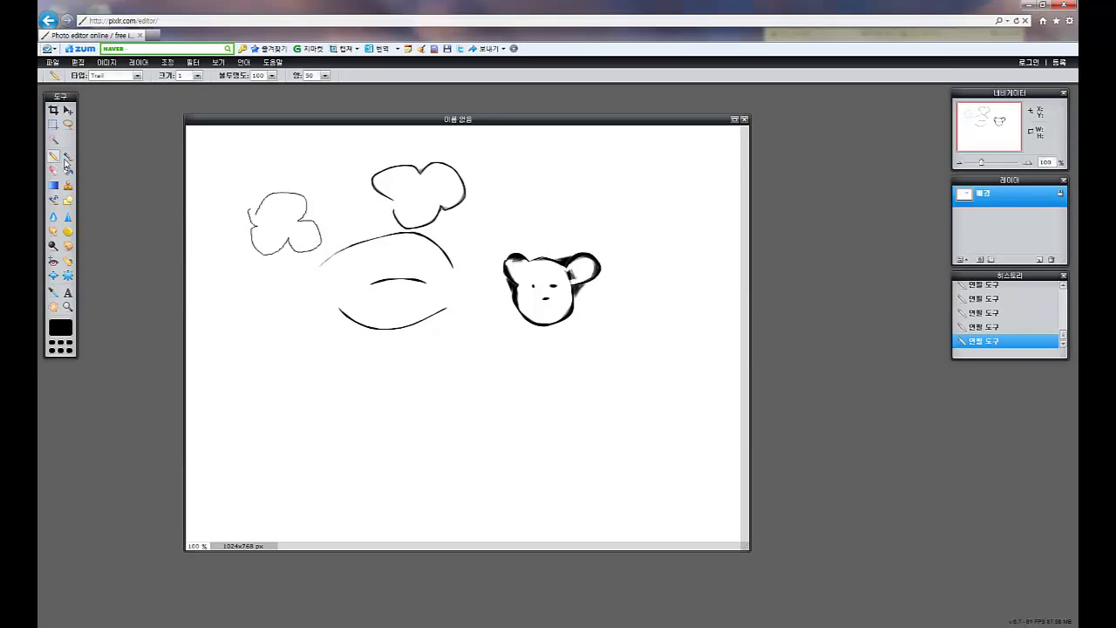
# Step: Set the pencil size to 3 and draw a cloud outline above the bear face
pyautogui.click(199, 76)
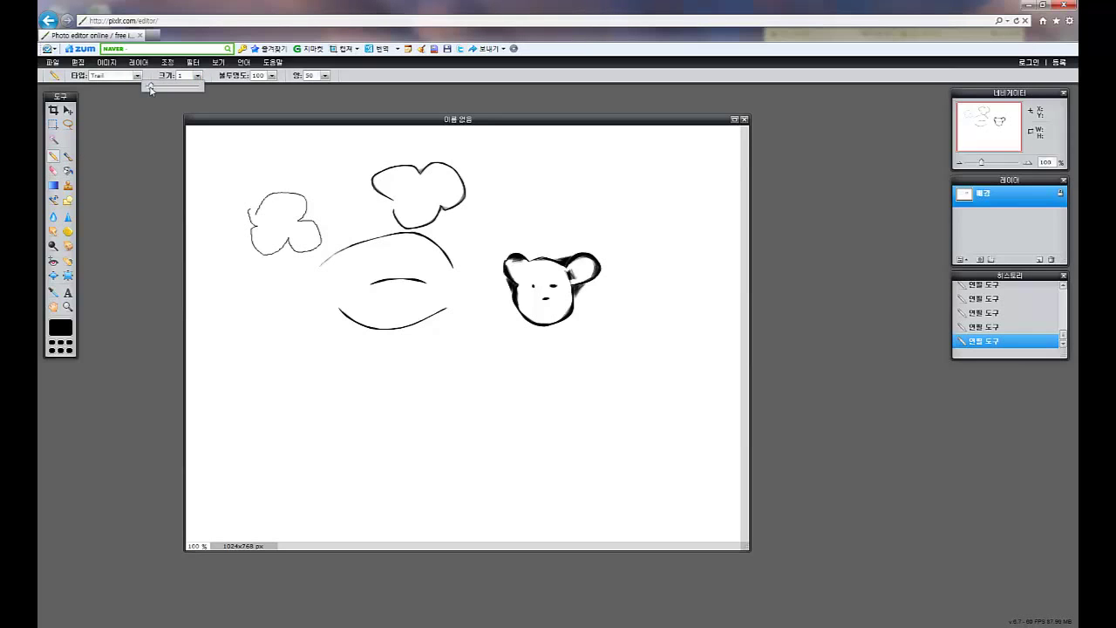
pyautogui.moveTo(151, 90); pyautogui.dragTo(172, 92)
pyautogui.moveTo(531, 197)
pyautogui.mouseDown()
pyautogui.moveTo(594, 180)
pyautogui.moveTo(615, 217)
pyautogui.moveTo(577, 221)
pyautogui.moveTo(573, 211)
pyautogui.moveTo(548, 229)
pyautogui.moveTo(532, 192)
pyautogui.mouseUp()
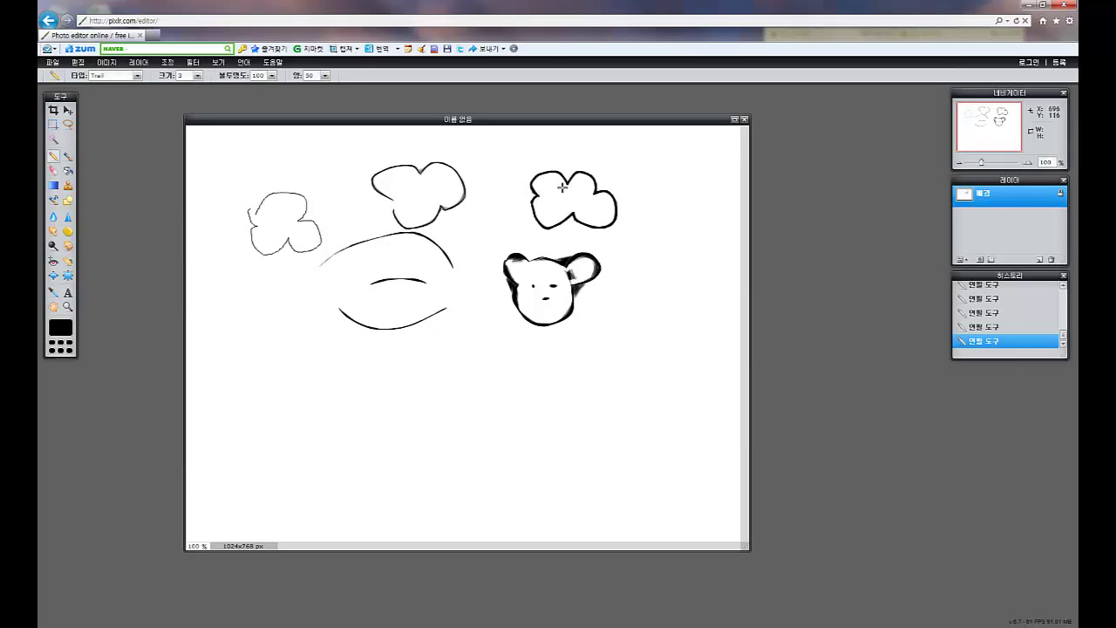
# Step: Set the pencil size to 7 and draw a thick cloud-like outline near the canvas's right edge
pyautogui.click(197, 76)
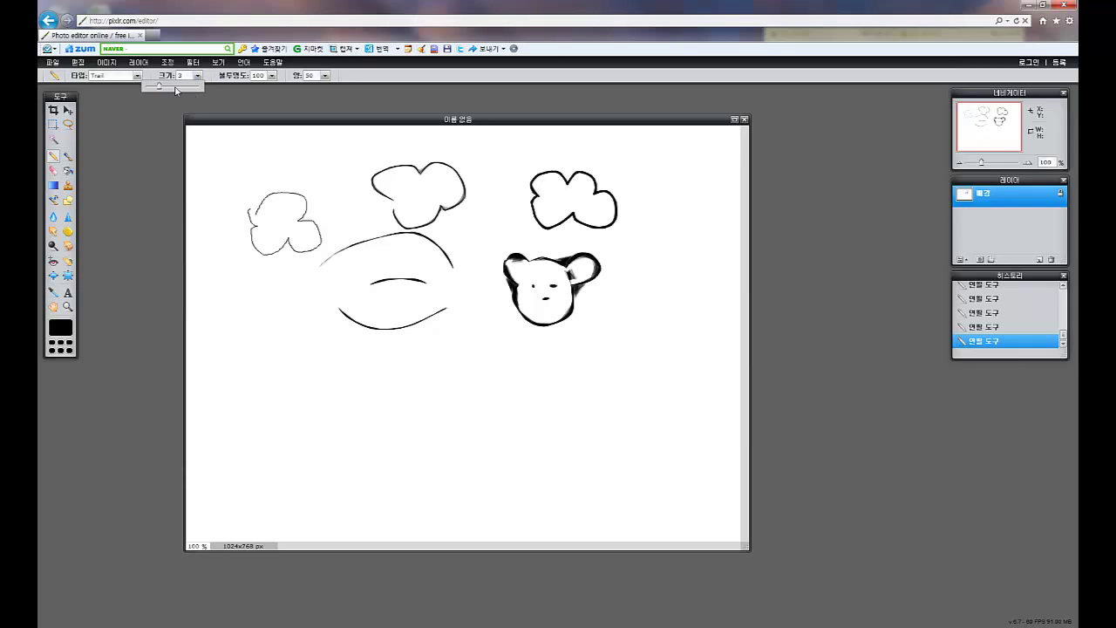
pyautogui.click(182, 86)
pyautogui.moveTo(657, 244)
pyautogui.mouseDown()
pyautogui.moveTo(676, 218)
pyautogui.moveTo(708, 247)
pyautogui.moveTo(692, 256)
pyautogui.moveTo(688, 289)
pyautogui.moveTo(660, 276)
pyautogui.moveTo(657, 243)
pyautogui.mouseUp()
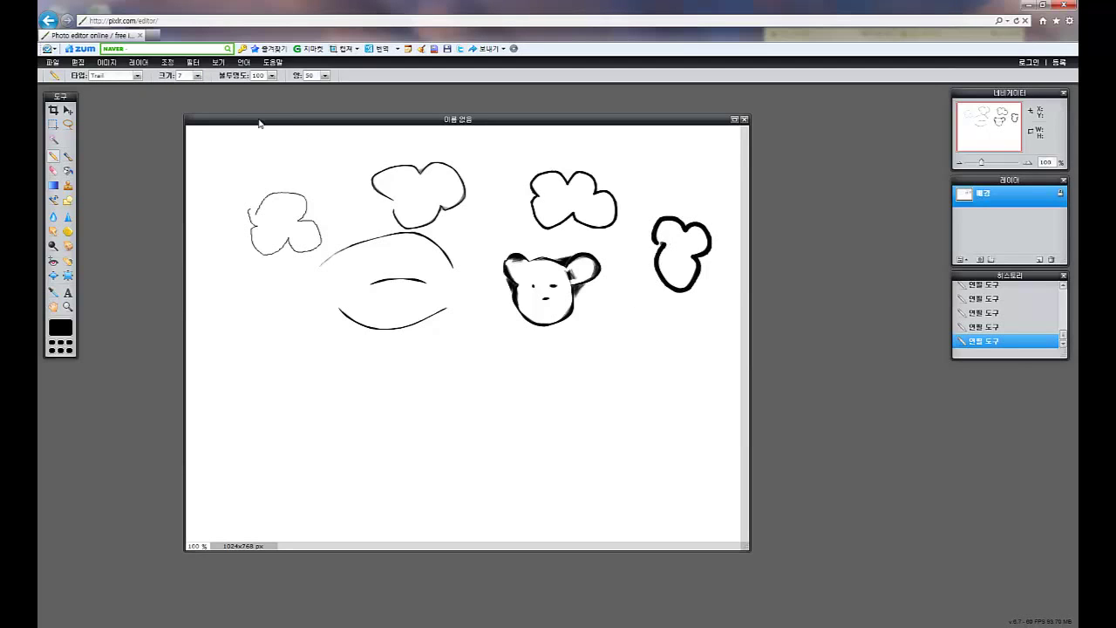
# Step: Set the pencil opacity to 50, draw a small cloud outline near the canvas's upper edge and scribble shading over the neighbouring cloud
pyautogui.click(272, 76)
pyautogui.moveTo(274, 85); pyautogui.dragTo(279, 89)
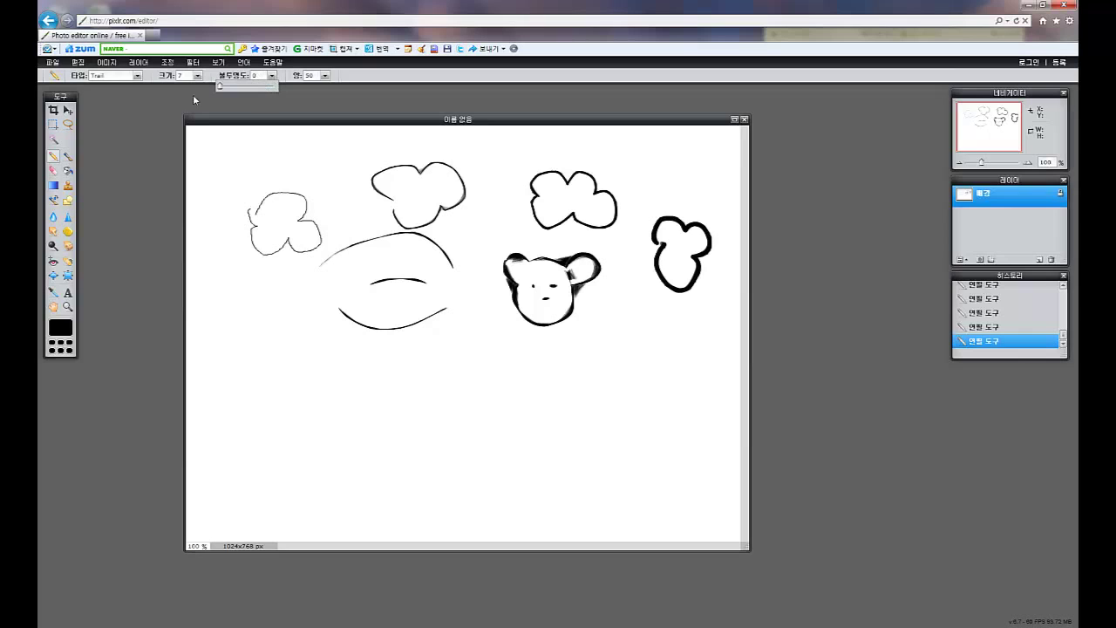
pyautogui.moveTo(273, 86); pyautogui.dragTo(249, 96)
pyautogui.moveTo(326, 185)
pyautogui.mouseDown()
pyautogui.moveTo(324, 161)
pyautogui.moveTo(376, 166)
pyautogui.moveTo(380, 186)
pyautogui.moveTo(352, 195)
pyautogui.moveTo(330, 181)
pyautogui.mouseUp()
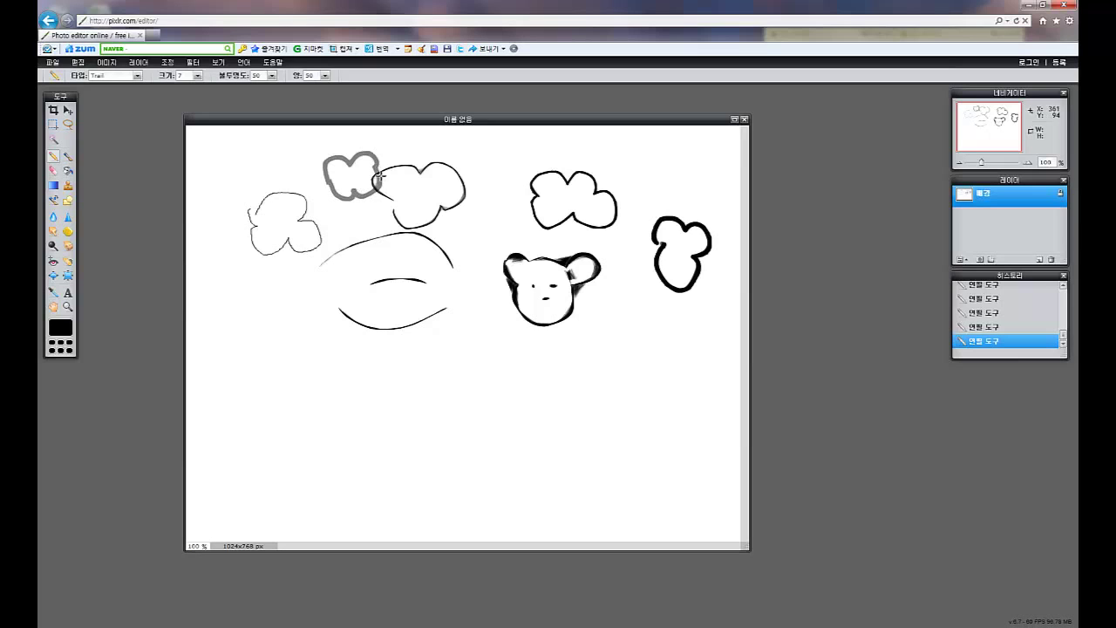
pyautogui.moveTo(400, 163)
pyautogui.mouseDown()
pyautogui.moveTo(402, 193)
pyautogui.moveTo(465, 188)
pyautogui.moveTo(447, 190)
pyautogui.moveTo(447, 209)
pyautogui.moveTo(444, 177)
pyautogui.moveTo(416, 181)
pyautogui.moveTo(427, 161)
pyautogui.moveTo(454, 180)
pyautogui.moveTo(424, 181)
pyautogui.moveTo(413, 164)
pyautogui.moveTo(479, 145)
pyautogui.moveTo(456, 162)
pyautogui.moveTo(444, 205)
pyautogui.moveTo(471, 201)
pyautogui.moveTo(470, 185)
pyautogui.moveTo(431, 193)
pyautogui.moveTo(455, 166)
pyautogui.mouseUp()
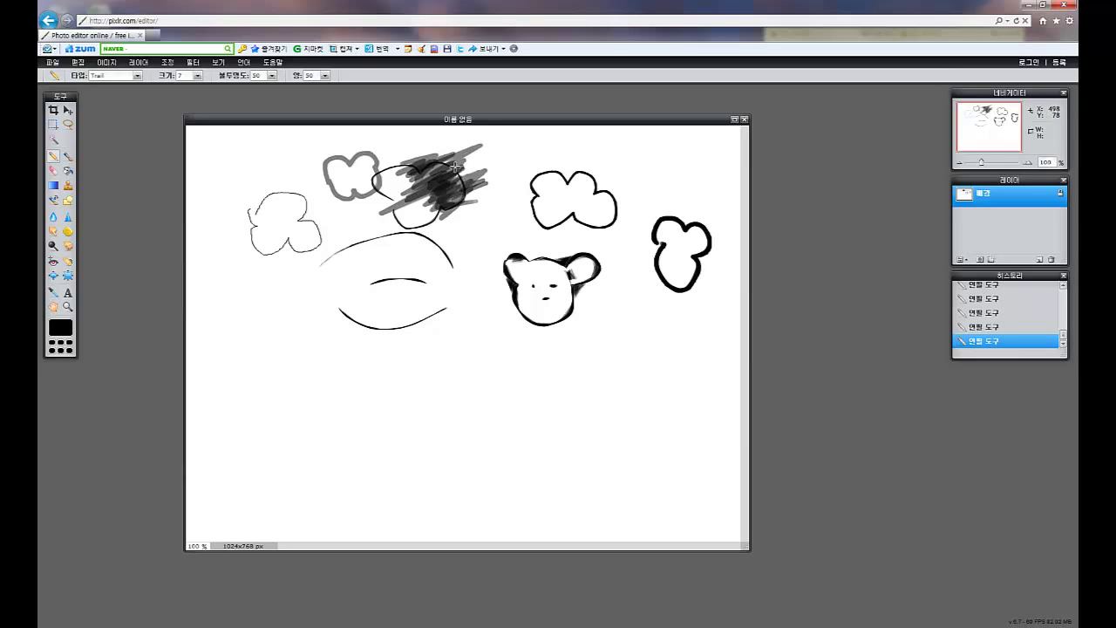
# Step: Draw a short arc near the canvas's upper edge with pencil amount 100, and a thick cloud outline in its lower middle with opacity 100
pyautogui.click(324, 76)
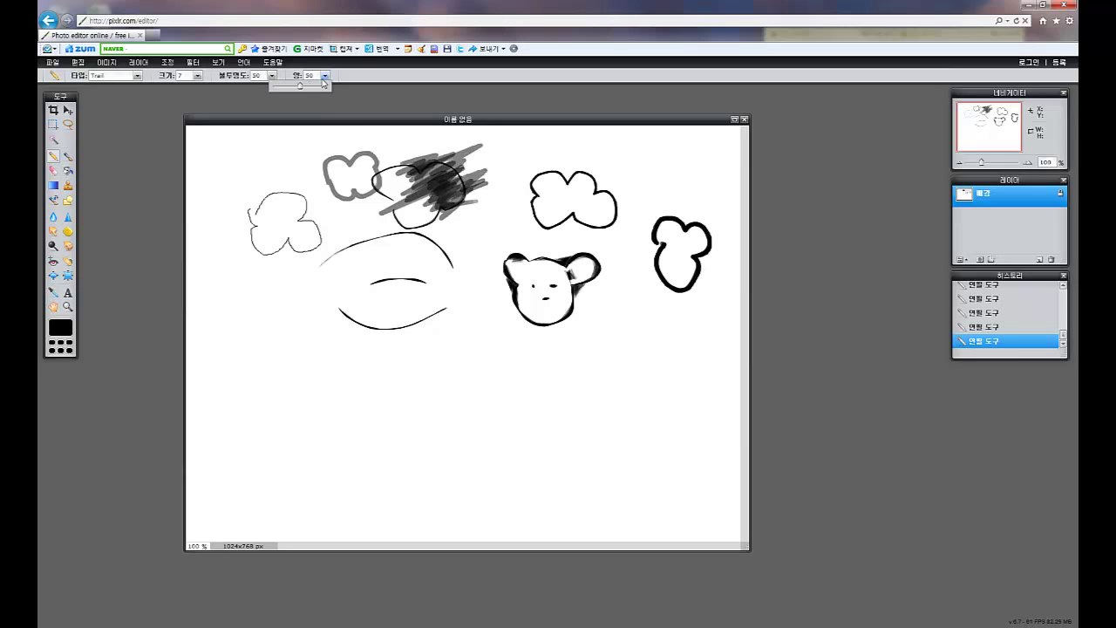
pyautogui.moveTo(299, 88); pyautogui.dragTo(346, 93)
pyautogui.moveTo(516, 167)
pyautogui.mouseDown()
pyautogui.moveTo(544, 147)
pyautogui.moveTo(559, 160)
pyautogui.mouseUp()
pyautogui.click(271, 77)
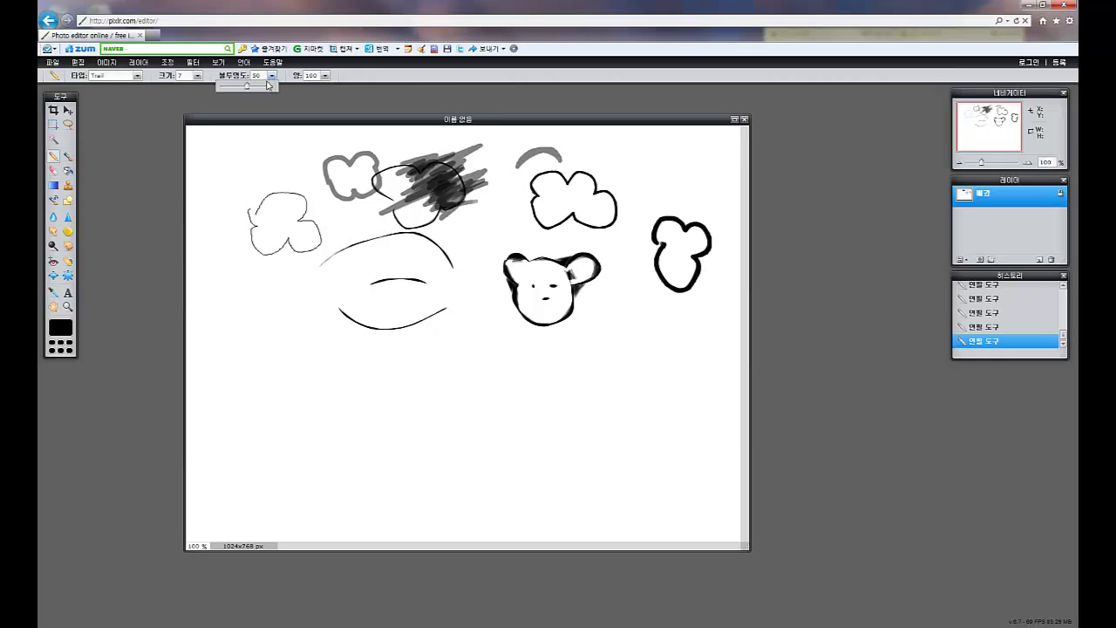
pyautogui.moveTo(401, 412)
pyautogui.mouseDown()
pyautogui.moveTo(505, 393)
pyautogui.moveTo(516, 409)
pyautogui.moveTo(496, 425)
pyautogui.moveTo(508, 454)
pyautogui.moveTo(476, 466)
pyautogui.moveTo(451, 433)
pyautogui.moveTo(443, 450)
pyautogui.moveTo(402, 450)
pyautogui.moveTo(401, 413)
pyautogui.mouseUp()
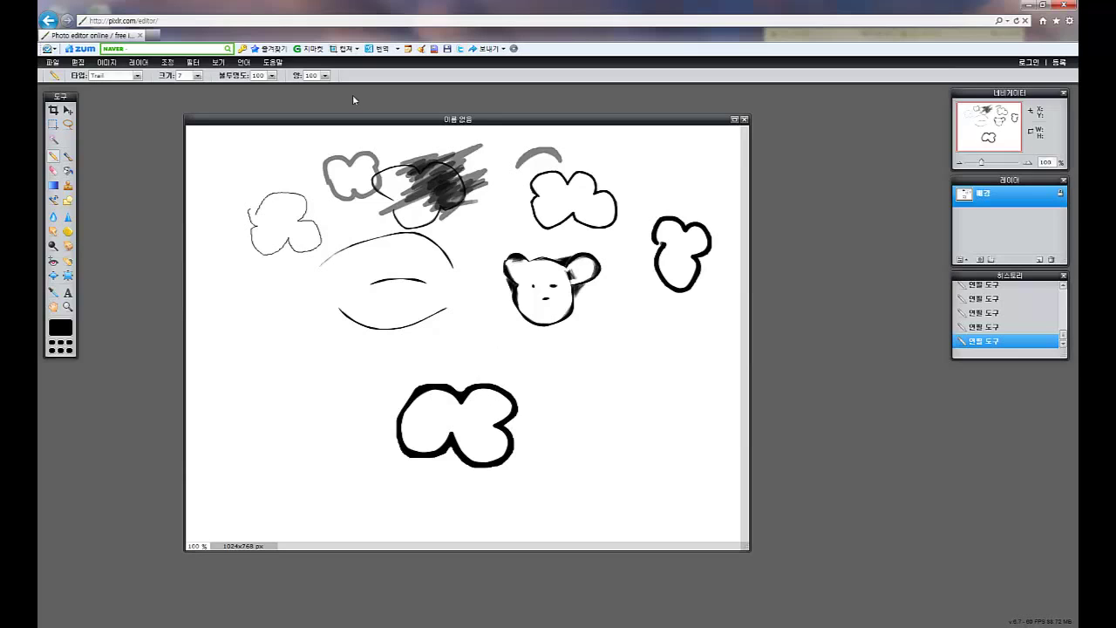
# Step: Reduce the pencil amount and draw a cloud outline right of the lower thick cloud, and another left of it with amount 15
pyautogui.click(325, 75)
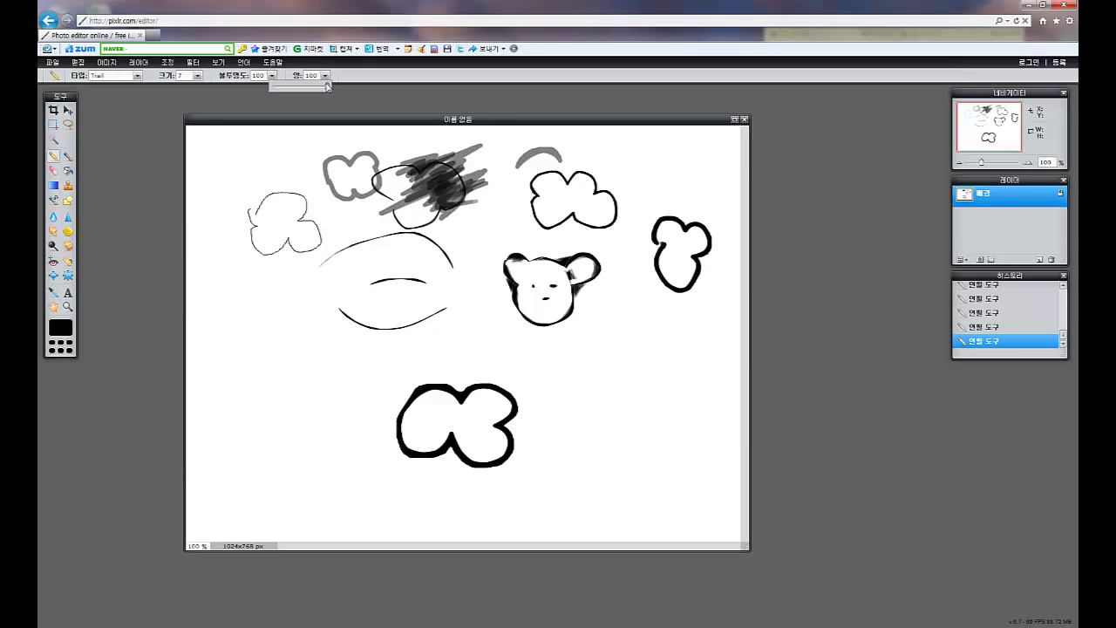
pyautogui.moveTo(328, 86); pyautogui.dragTo(294, 88)
pyautogui.moveTo(557, 417)
pyautogui.mouseDown()
pyautogui.moveTo(594, 393)
pyautogui.moveTo(601, 408)
pyautogui.moveTo(627, 390)
pyautogui.moveTo(652, 450)
pyautogui.moveTo(600, 461)
pyautogui.moveTo(572, 442)
pyautogui.moveTo(559, 410)
pyautogui.mouseUp()
pyautogui.click(325, 77)
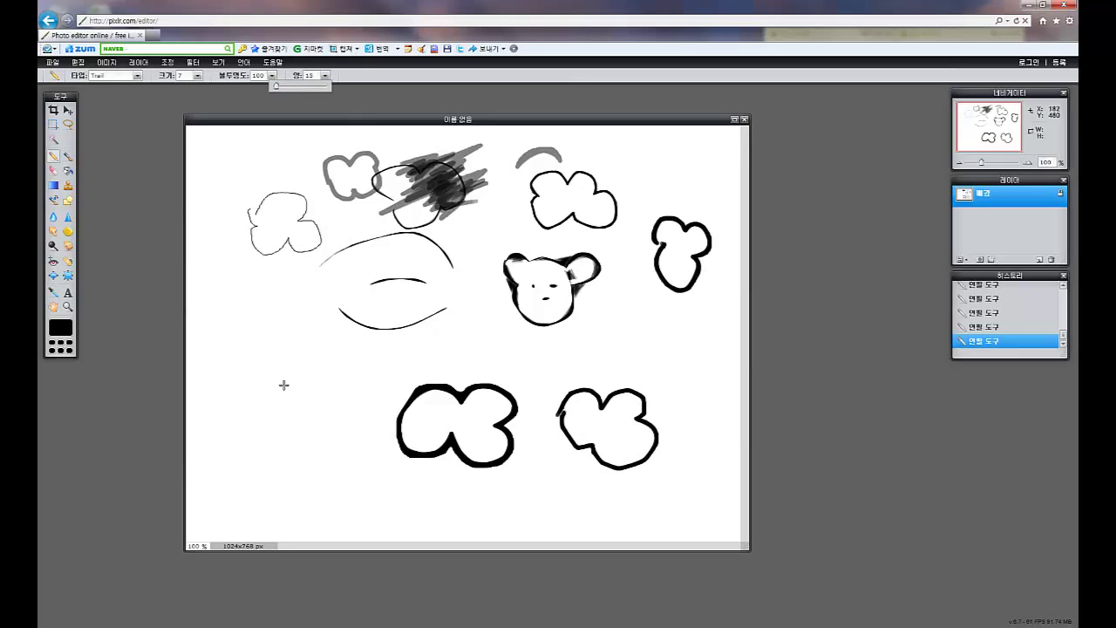
pyautogui.moveTo(283, 384)
pyautogui.mouseDown()
pyautogui.moveTo(323, 386)
pyautogui.moveTo(319, 404)
pyautogui.moveTo(354, 393)
pyautogui.moveTo(368, 414)
pyautogui.moveTo(341, 428)
pyautogui.moveTo(352, 443)
pyautogui.moveTo(330, 473)
pyautogui.moveTo(308, 471)
pyautogui.moveTo(306, 426)
pyautogui.moveTo(272, 427)
pyautogui.moveTo(259, 396)
pyautogui.moveTo(294, 381)
pyautogui.mouseUp()
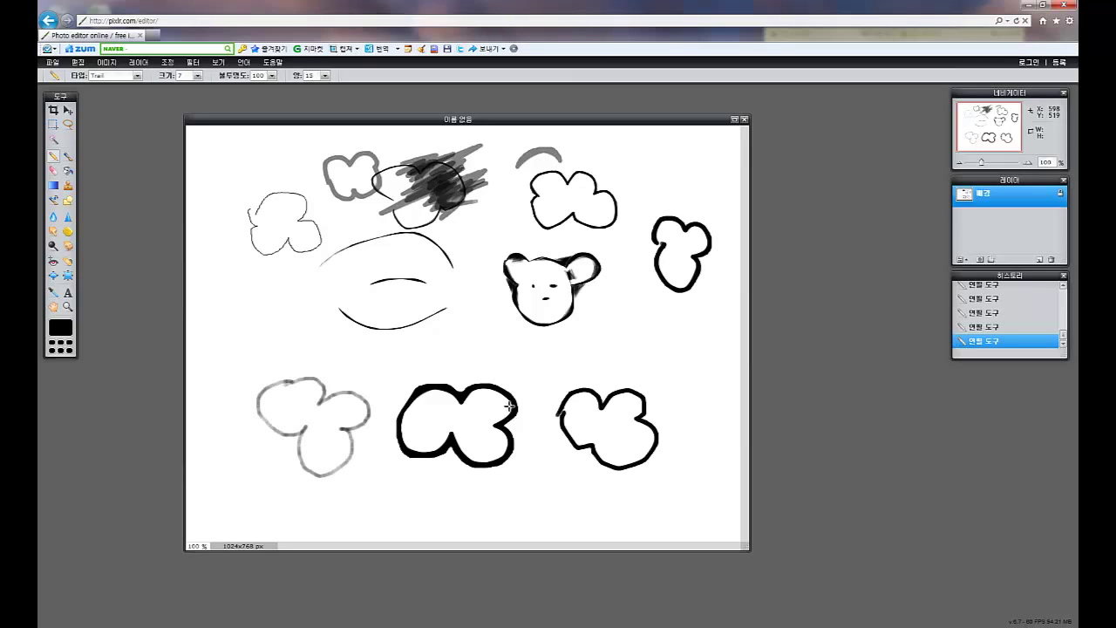
# Step: Paint three thick soft curved strokes with the Brush tool over the thin curved lines
pyautogui.click(69, 157)
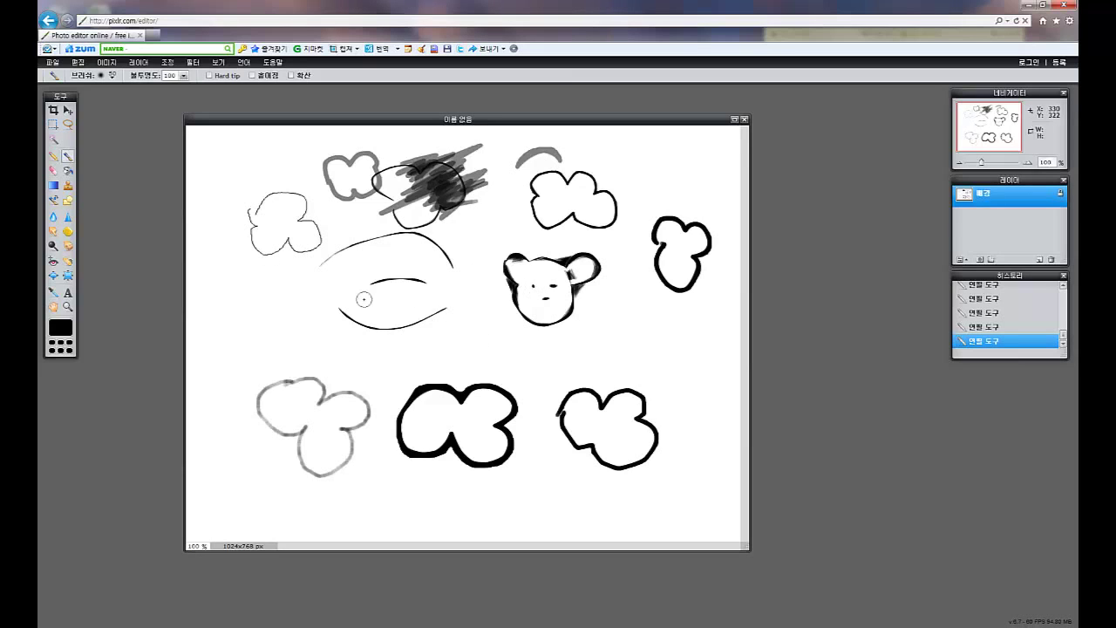
pyautogui.moveTo(270, 336)
pyautogui.mouseDown()
pyautogui.moveTo(330, 298)
pyautogui.moveTo(361, 308)
pyautogui.moveTo(369, 327)
pyautogui.moveTo(339, 342)
pyautogui.moveTo(394, 353)
pyautogui.moveTo(440, 315)
pyautogui.moveTo(433, 274)
pyautogui.moveTo(483, 293)
pyautogui.mouseUp()
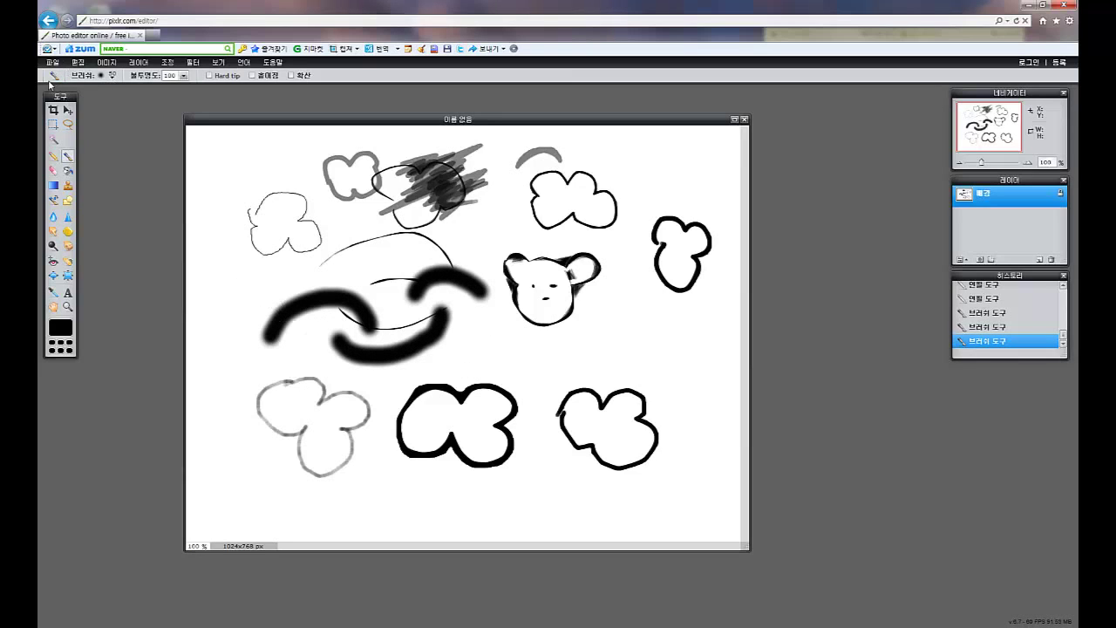
# Step: Choose a 60-pixel star brush, stamp stars below and beside the bear face, and paint a row of stars above the lower clouds
pyautogui.click(112, 76)
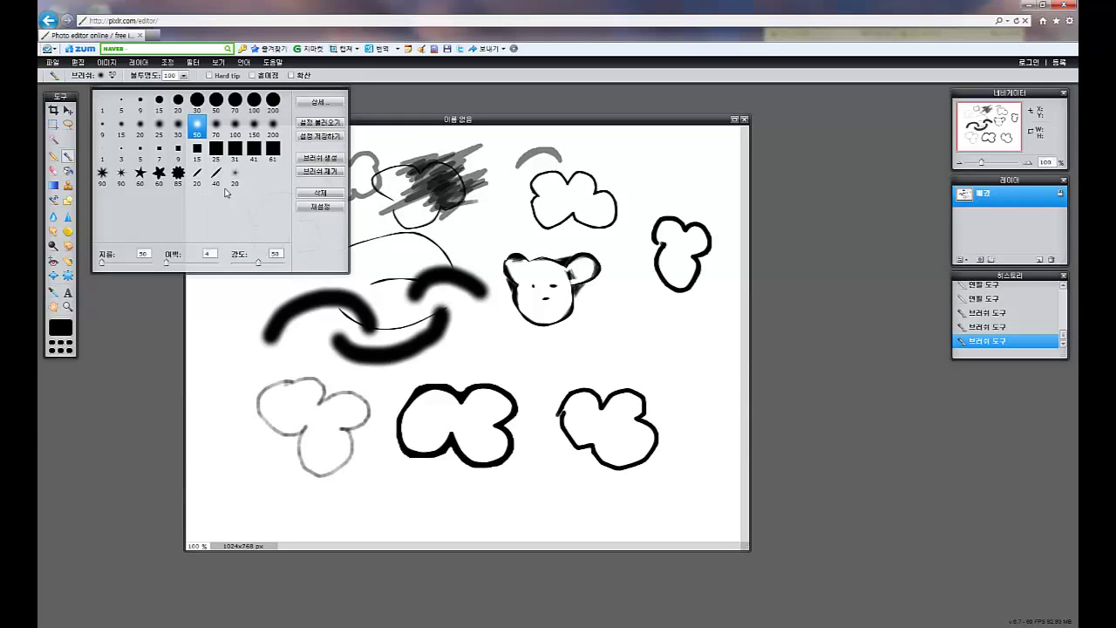
pyautogui.click(162, 176)
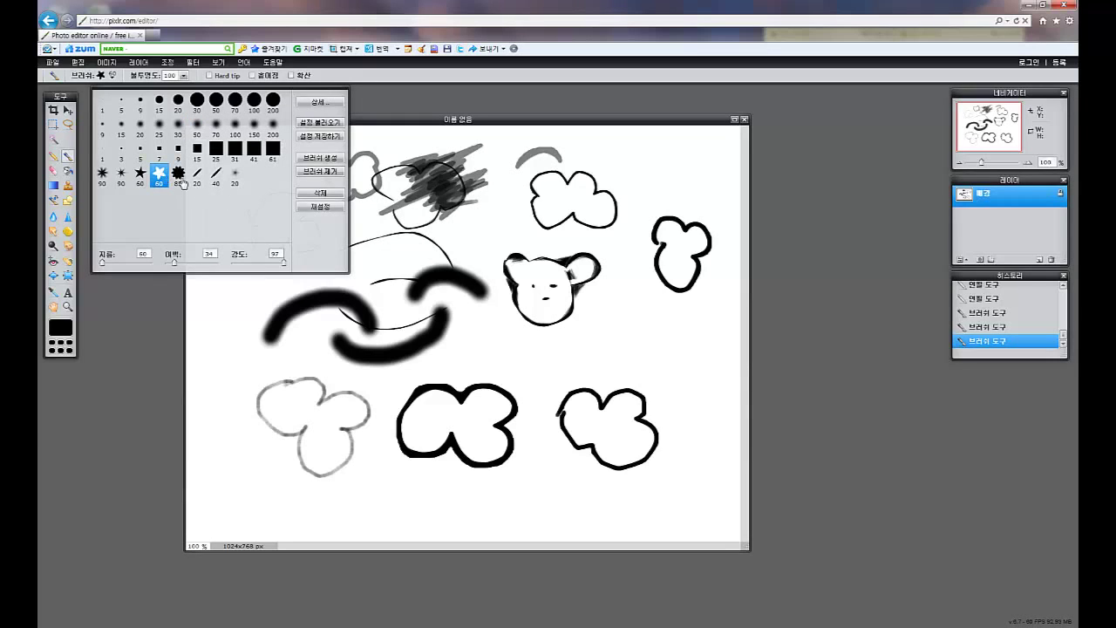
pyautogui.click(501, 333)
pyautogui.click(594, 342)
pyautogui.click(616, 318)
pyautogui.click(624, 295)
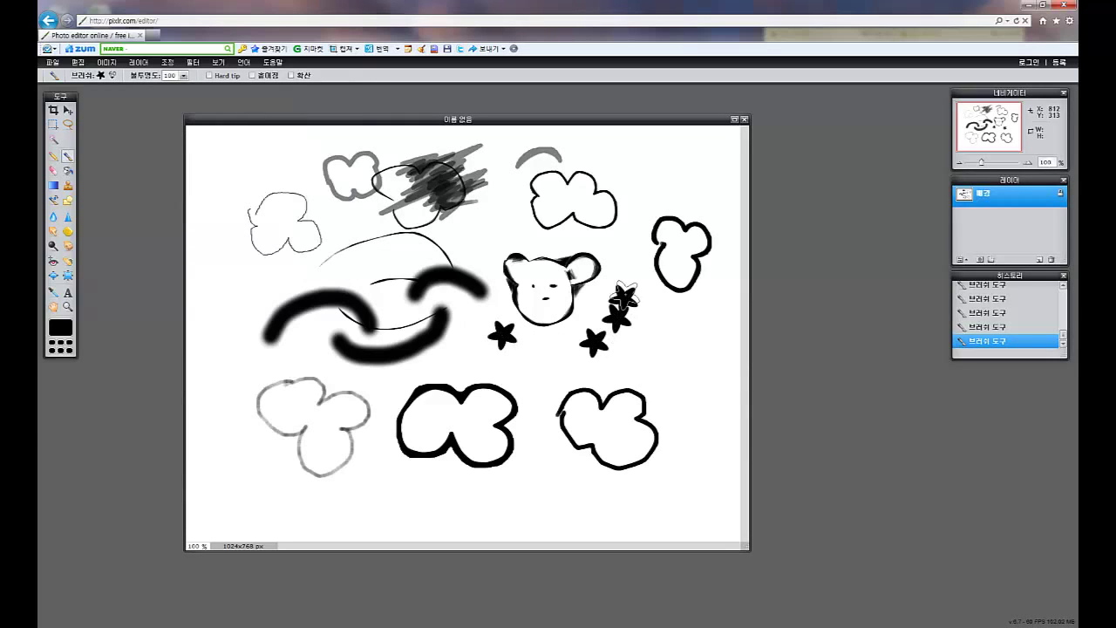
pyautogui.click(644, 287)
pyautogui.click(659, 333)
pyautogui.click(614, 357)
pyautogui.click(564, 360)
pyautogui.moveTo(489, 363); pyautogui.dragTo(353, 373)
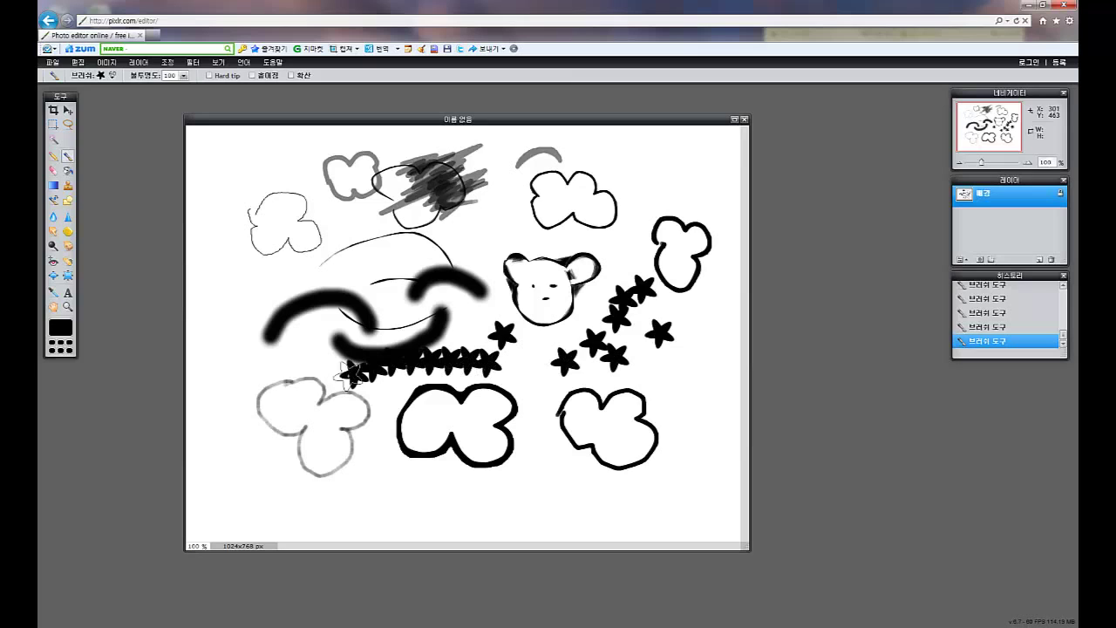
# Step: Add more star stamps from the thin cloud down the canvas's left part and above the soft strokes
pyautogui.click(292, 248)
pyautogui.moveTo(292, 248)
pyautogui.mouseDown()
pyautogui.moveTo(263, 264)
pyautogui.moveTo(253, 307)
pyautogui.moveTo(298, 342)
pyautogui.mouseUp()
pyautogui.moveTo(318, 276); pyautogui.dragTo(348, 253)
pyautogui.click(386, 271)
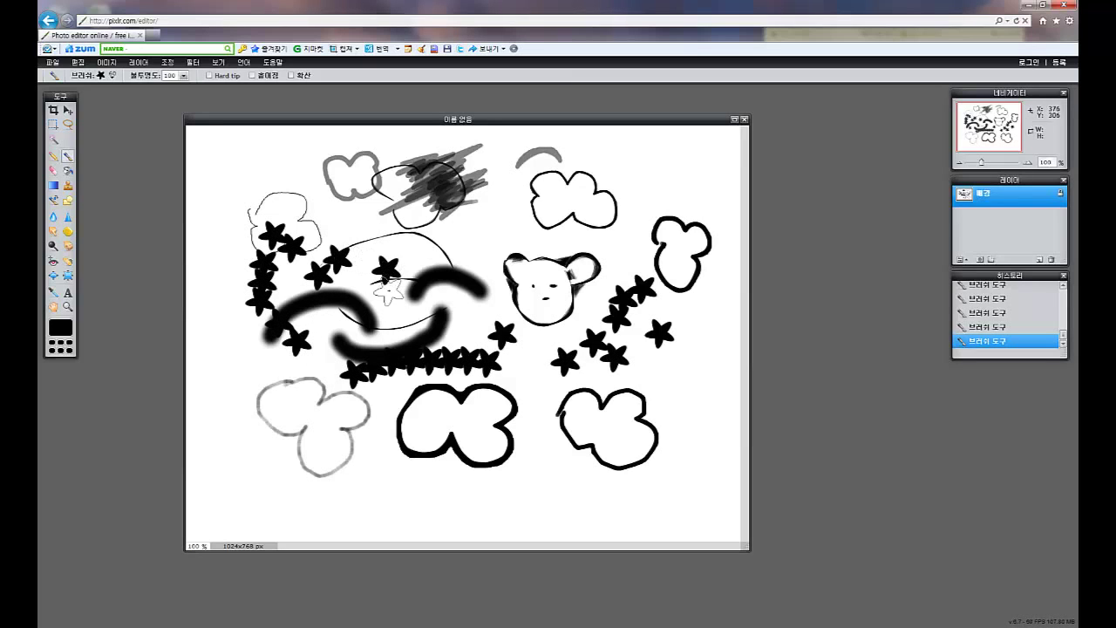
# Step: Outline the bear face with a polygonal lasso selection and define it as a brush
pyautogui.click(67, 126)
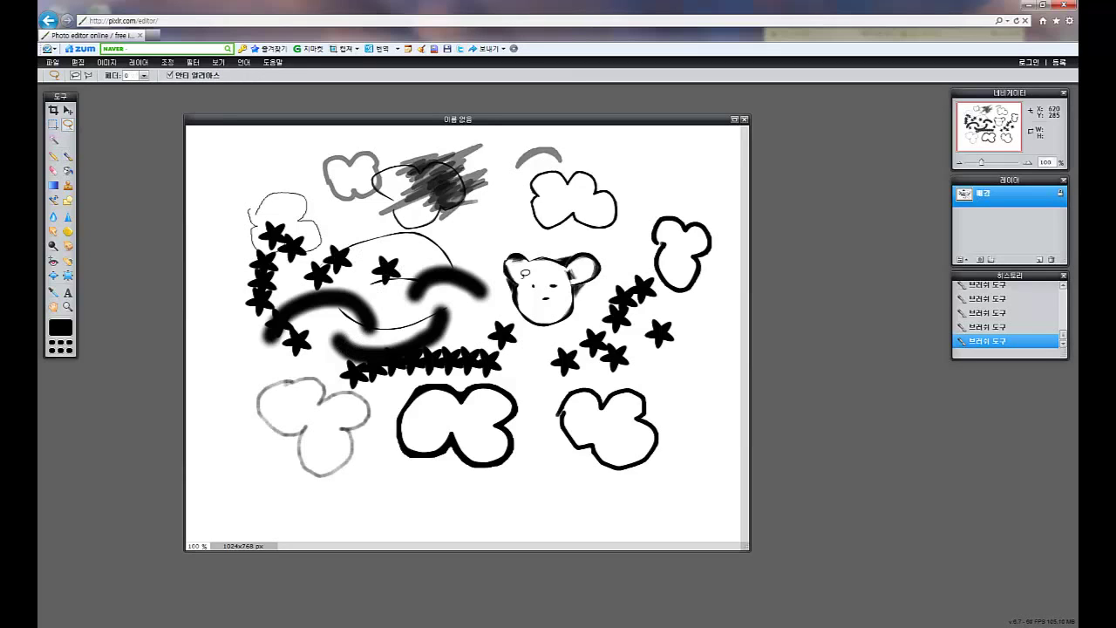
pyautogui.click(89, 75)
pyautogui.click(492, 282)
pyautogui.click(486, 245)
pyautogui.click(608, 240)
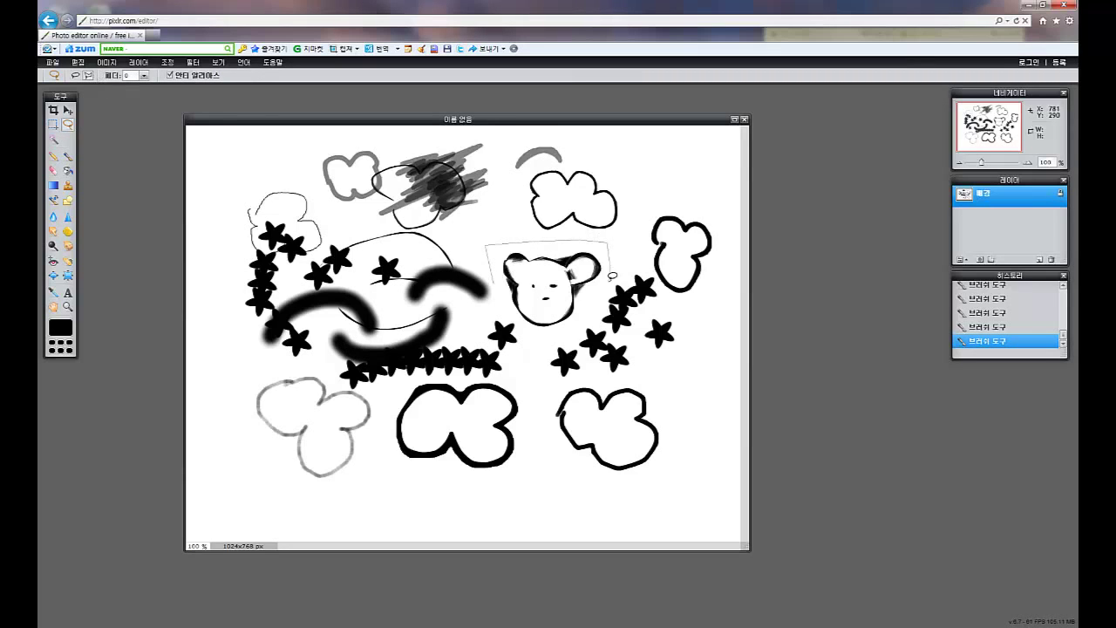
pyautogui.moveTo(612, 275)
pyautogui.mouseDown()
pyautogui.moveTo(582, 314)
pyautogui.moveTo(545, 333)
pyautogui.moveTo(507, 297)
pyautogui.mouseUp()
pyautogui.click(495, 278)
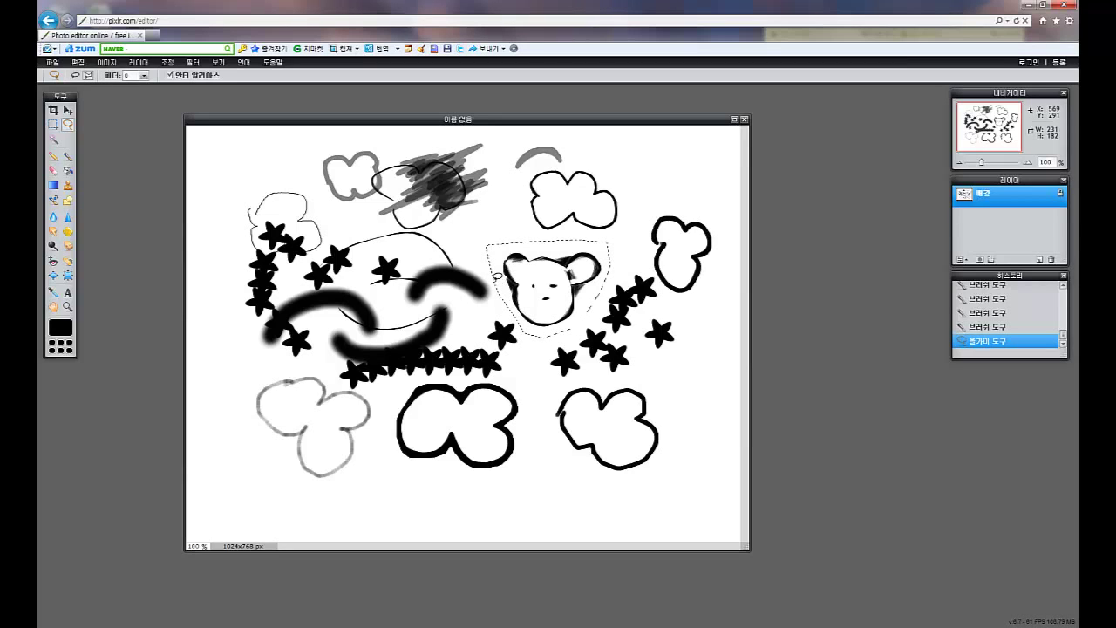
pyautogui.click(78, 62)
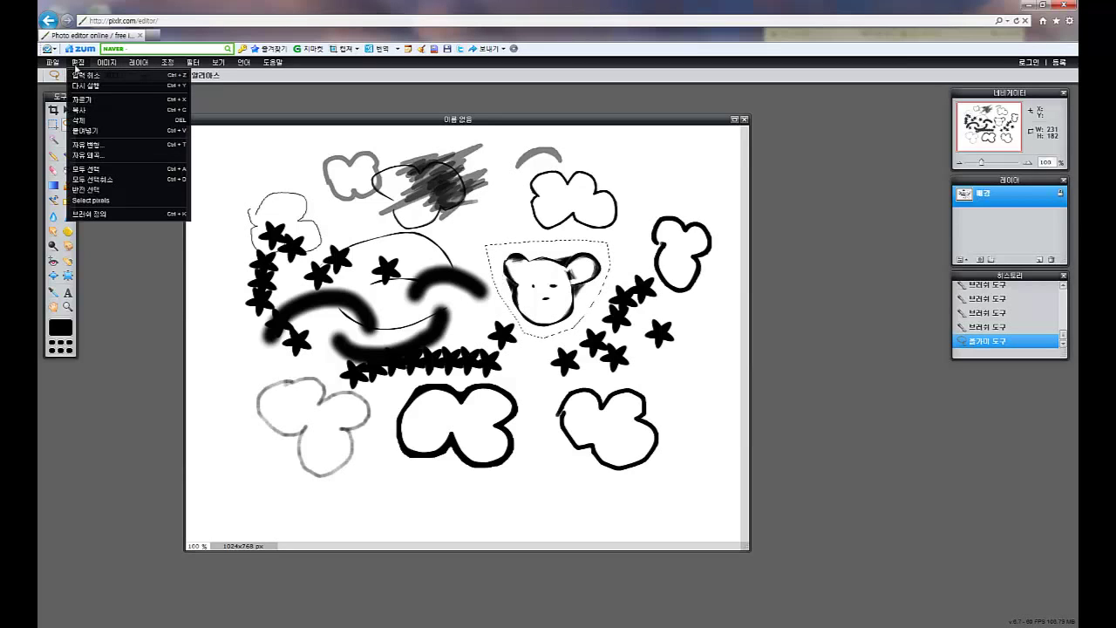
pyautogui.click(120, 216)
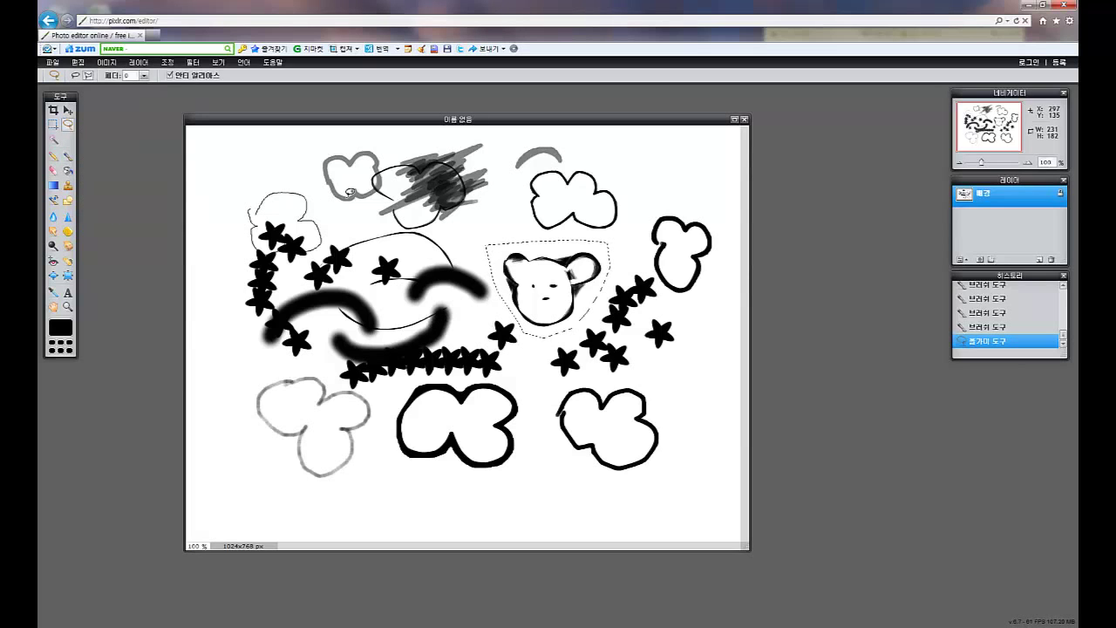
# Step: Choose the custom 181-pixel bear face brush and paint with it around the still active selection
pyautogui.click(66, 158)
pyautogui.click(114, 76)
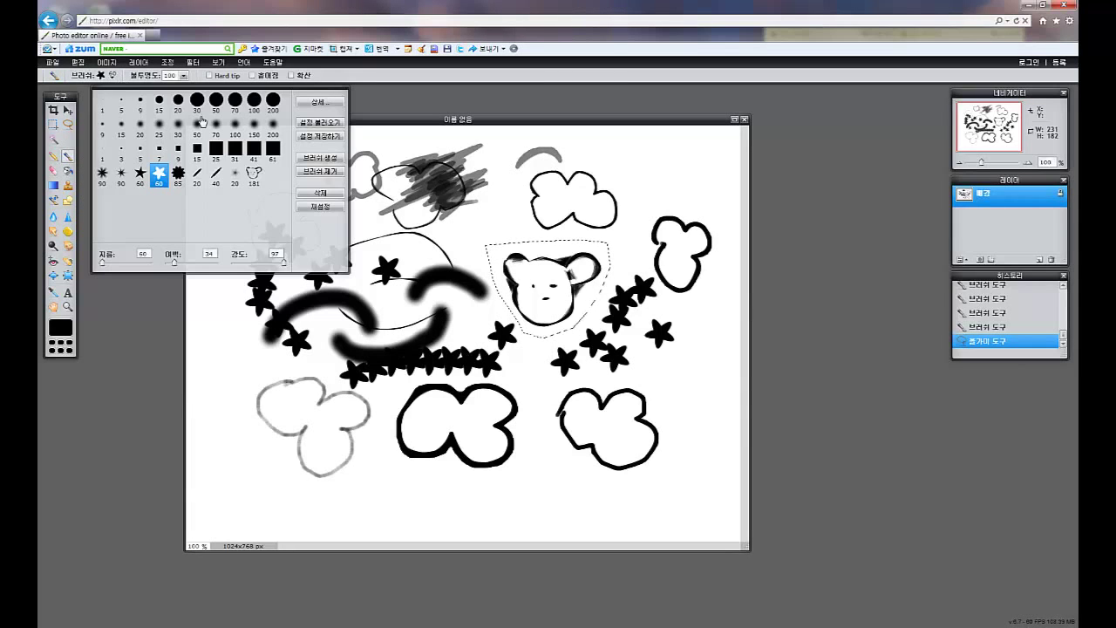
pyautogui.click(254, 174)
pyautogui.click(601, 179)
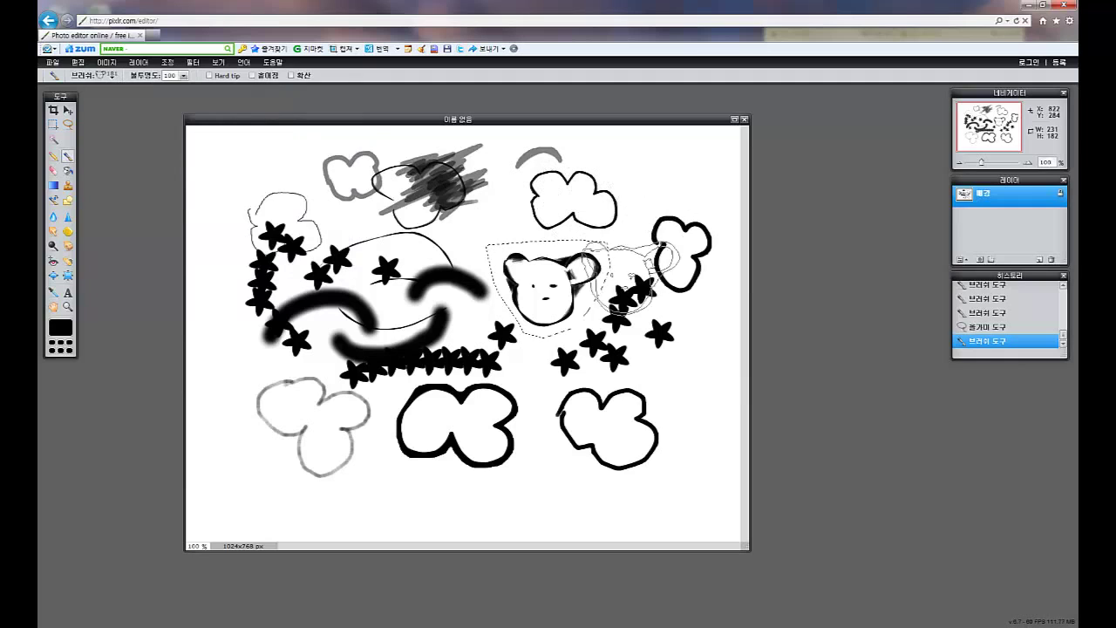
pyautogui.moveTo(631, 279); pyautogui.dragTo(582, 333)
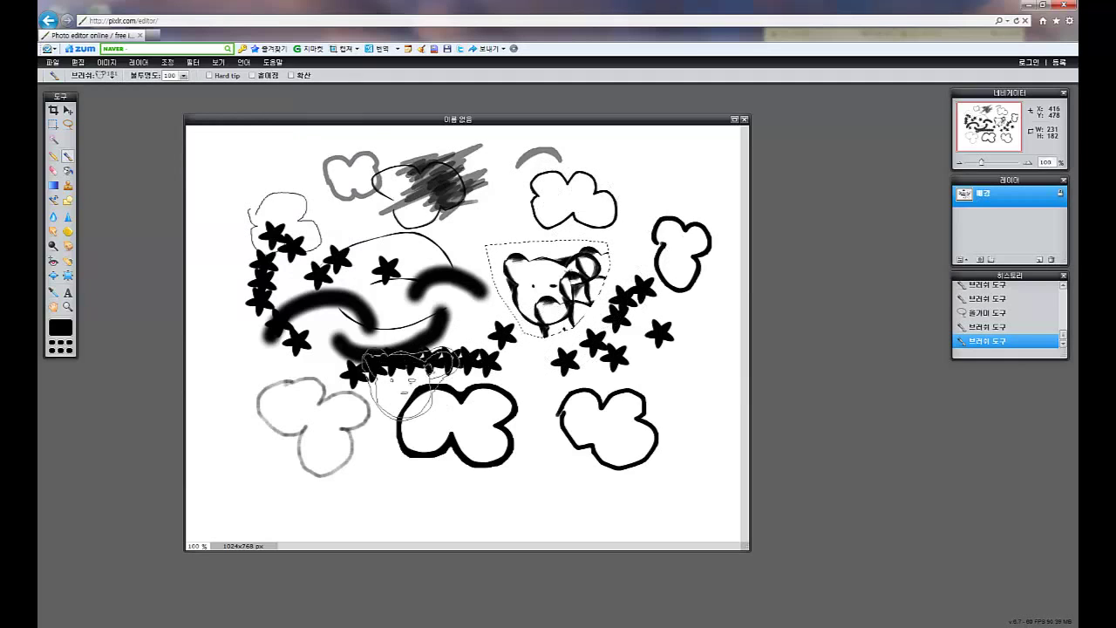
# Step: Deselect everything and stamp overlapping bear faces all over the canvas with the custom brush
pyautogui.click(77, 62)
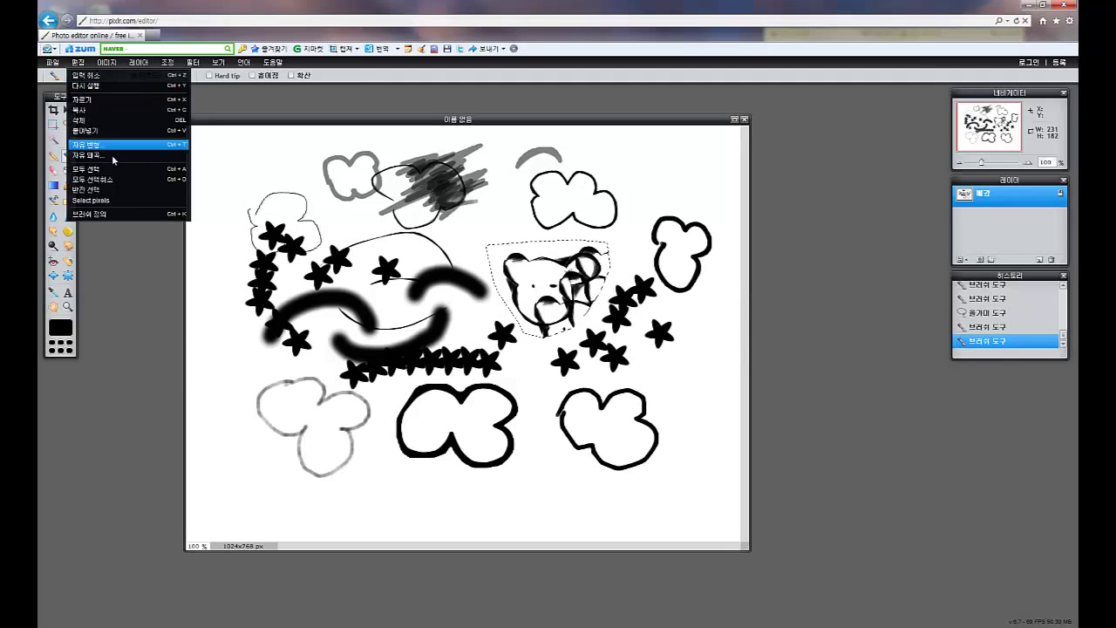
pyautogui.click(91, 178)
pyautogui.moveTo(632, 162)
pyautogui.mouseDown()
pyautogui.moveTo(639, 197)
pyautogui.moveTo(532, 205)
pyautogui.mouseUp()
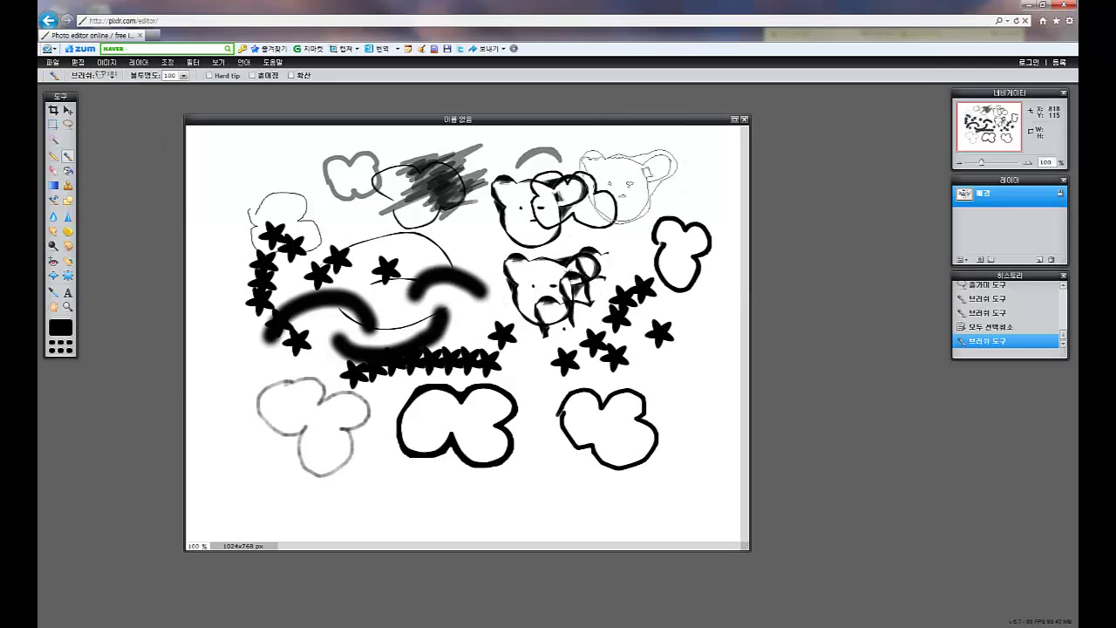
pyautogui.moveTo(523, 388)
pyautogui.mouseDown()
pyautogui.moveTo(510, 444)
pyautogui.moveTo(519, 462)
pyautogui.moveTo(362, 480)
pyautogui.moveTo(305, 449)
pyautogui.moveTo(272, 323)
pyautogui.moveTo(289, 279)
pyautogui.moveTo(362, 218)
pyautogui.moveTo(467, 249)
pyautogui.moveTo(527, 340)
pyautogui.moveTo(357, 245)
pyautogui.moveTo(427, 266)
pyautogui.moveTo(454, 318)
pyautogui.moveTo(405, 366)
pyautogui.mouseUp()
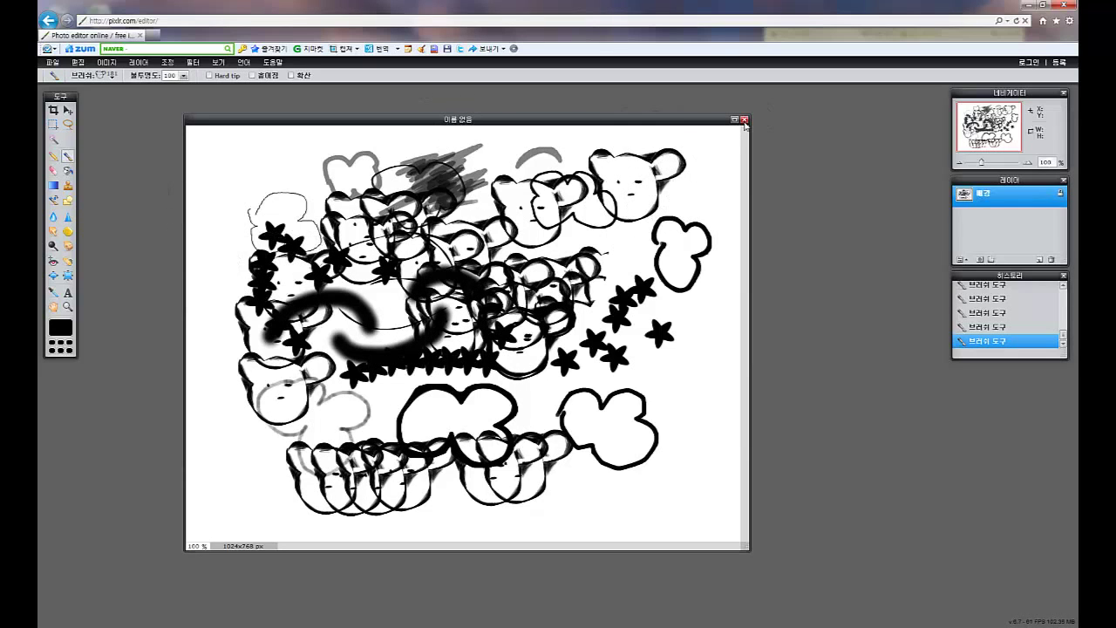
pyautogui.moveTo(1064, 334); pyautogui.dragTo(1070, 276)
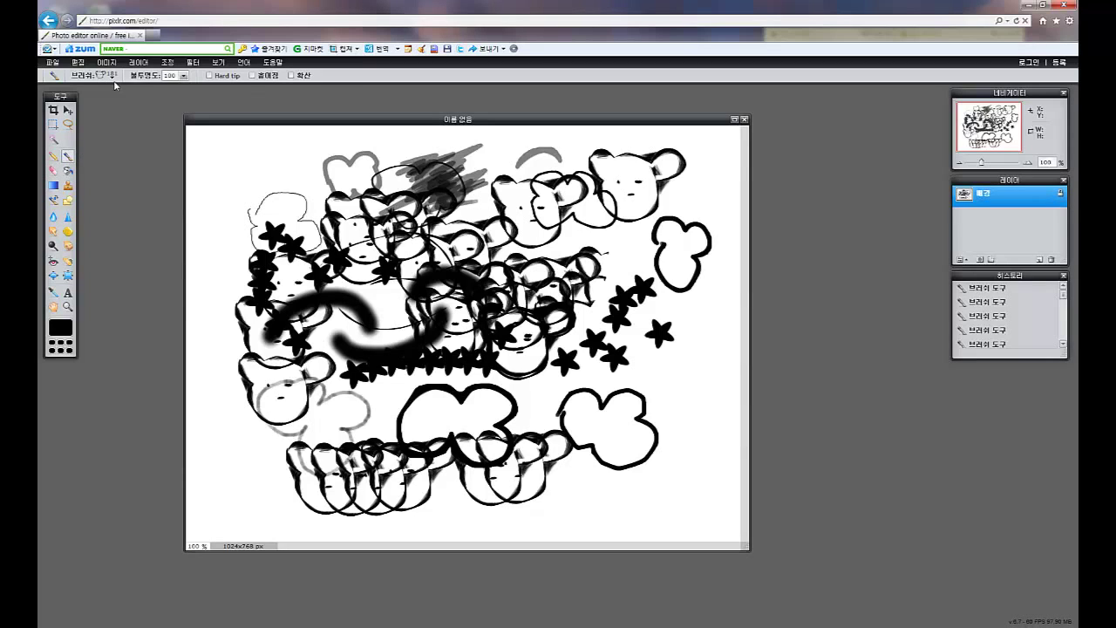
# Step: Set the brush opacity to 51 and stamp paler bear faces in the canvas's upper-left part
pyautogui.click(183, 76)
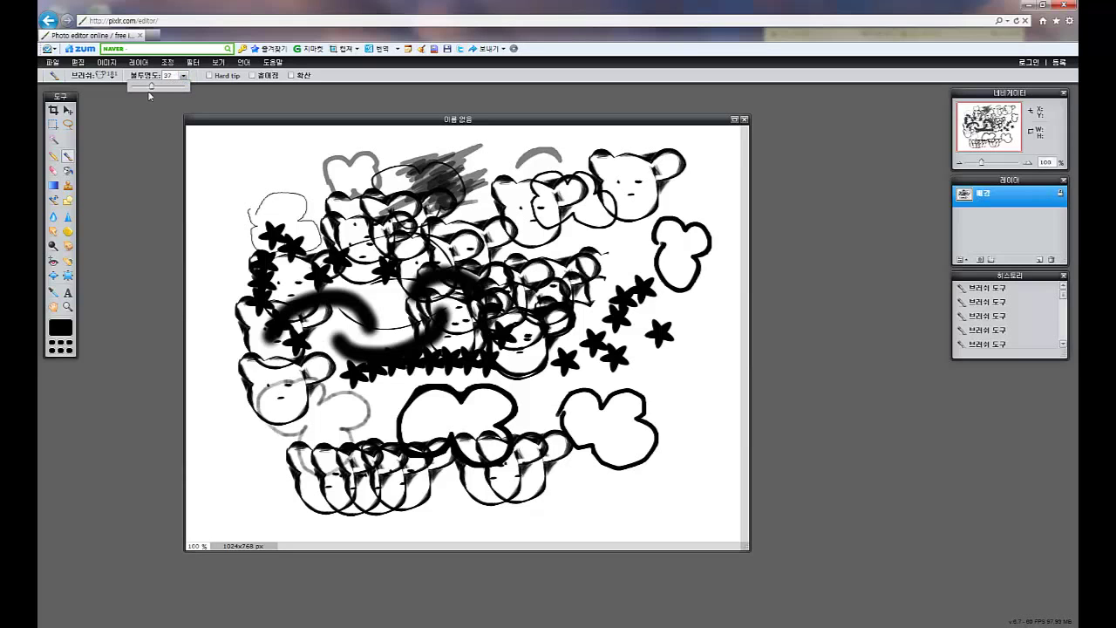
pyautogui.moveTo(149, 88); pyautogui.dragTo(153, 114)
pyautogui.click(221, 156)
pyautogui.click(280, 189)
pyautogui.click(271, 252)
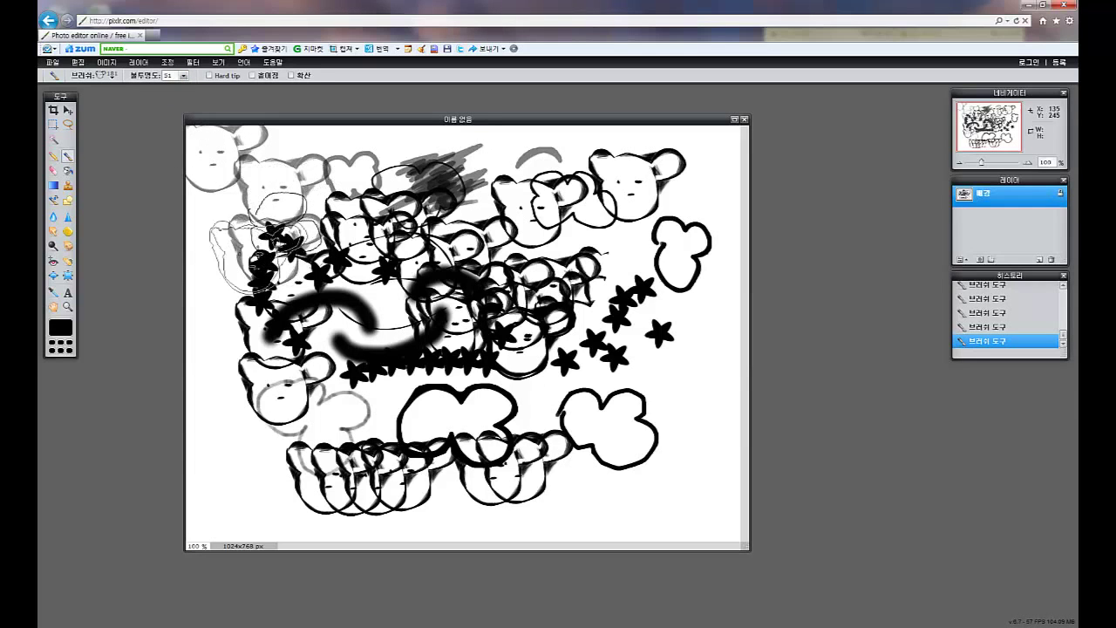
pyautogui.click(246, 250)
# Step: Enable Hard tip and stamp bear faces over the upper-left ones, down the right side and across the lower canvas
pyautogui.click(232, 159)
pyautogui.click(281, 186)
pyautogui.click(275, 194)
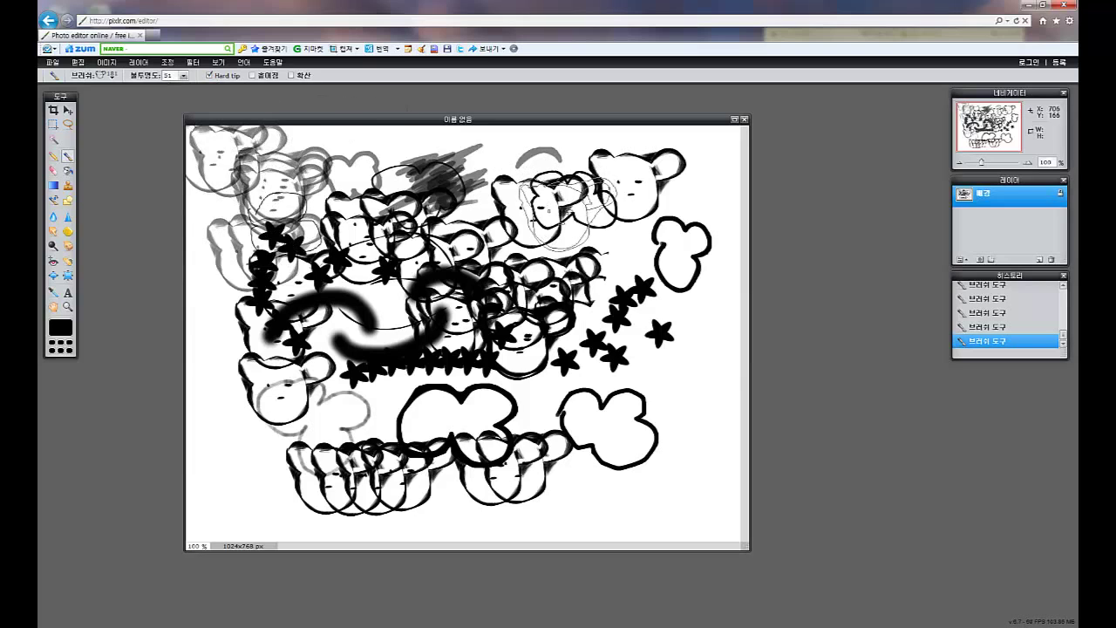
pyautogui.click(568, 215)
pyautogui.click(627, 260)
pyautogui.click(645, 353)
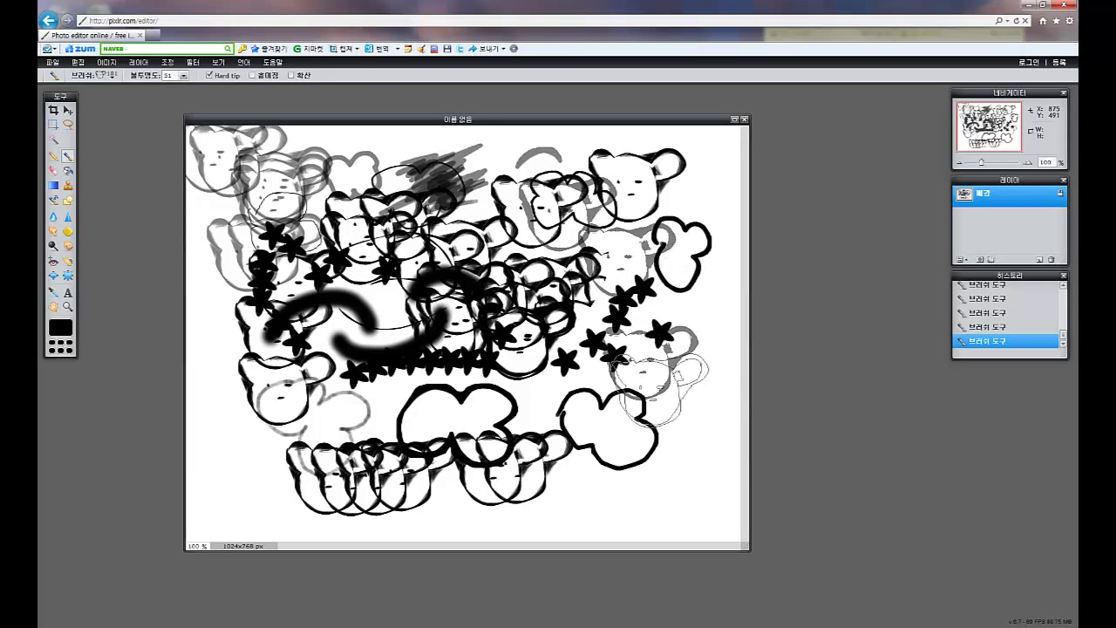
pyautogui.click(665, 414)
pyautogui.click(657, 469)
pyautogui.moveTo(558, 455)
pyautogui.mouseDown()
pyautogui.moveTo(511, 418)
pyautogui.moveTo(416, 414)
pyautogui.moveTo(275, 456)
pyautogui.moveTo(237, 486)
pyautogui.moveTo(241, 417)
pyautogui.mouseUp()
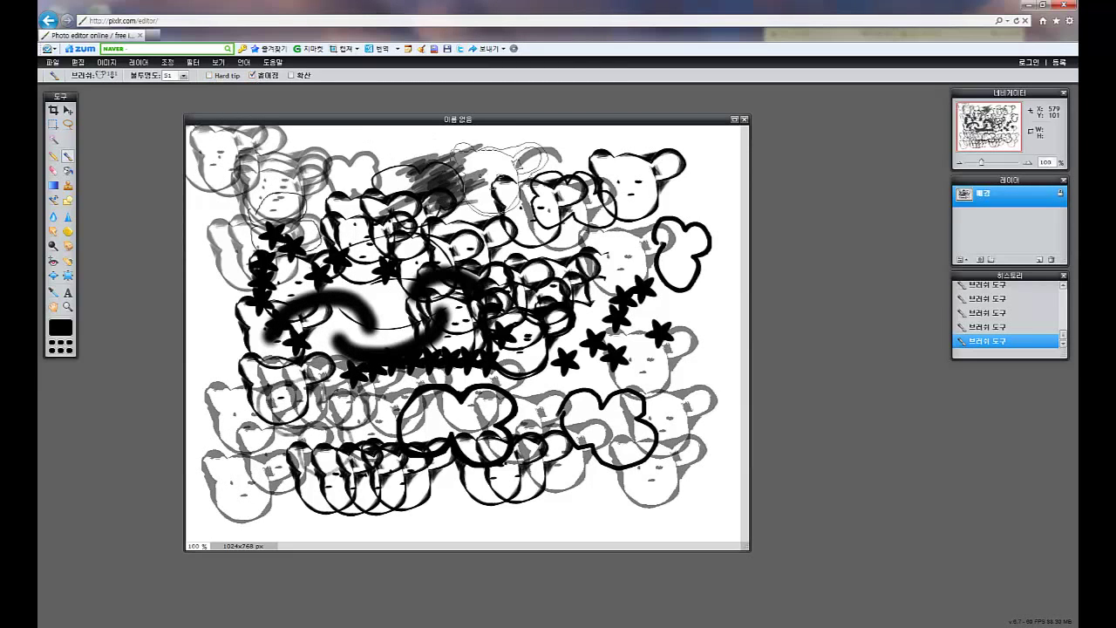
# Step: Switch off Hard tip, enable the brush option beside it, and paint bear faces from the canvas's upper edge towards the right-hand stars
pyautogui.moveTo(550, 181)
pyautogui.mouseDown()
pyautogui.moveTo(636, 257)
pyautogui.moveTo(578, 251)
pyautogui.mouseUp()
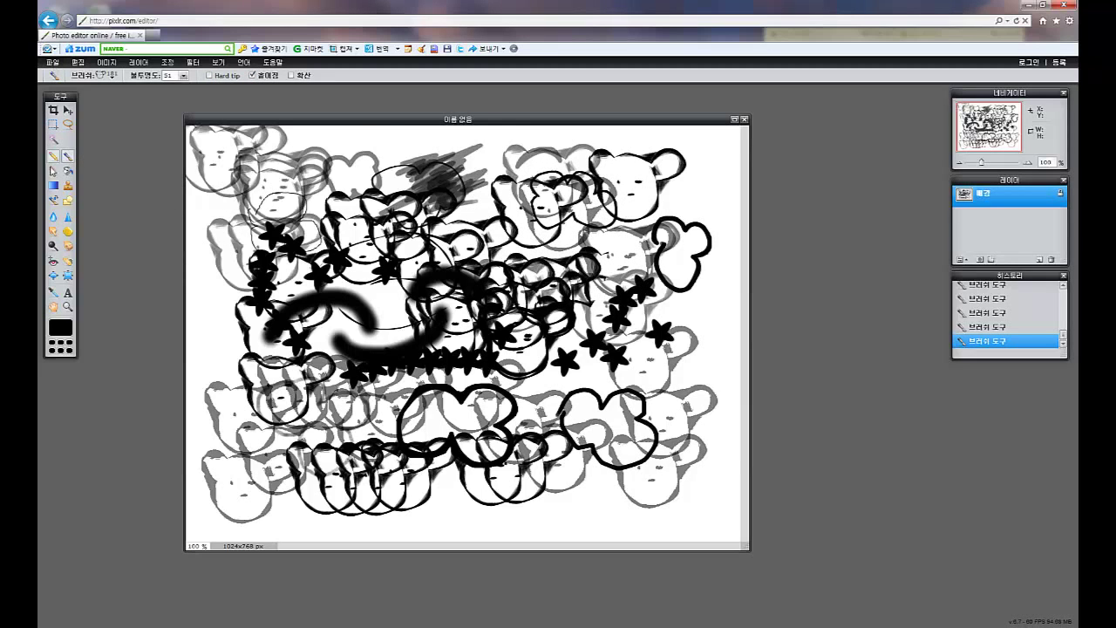
# Step: Close the drawing without saving and create a new image from the 1024 x 768 preset
pyautogui.click(744, 120)
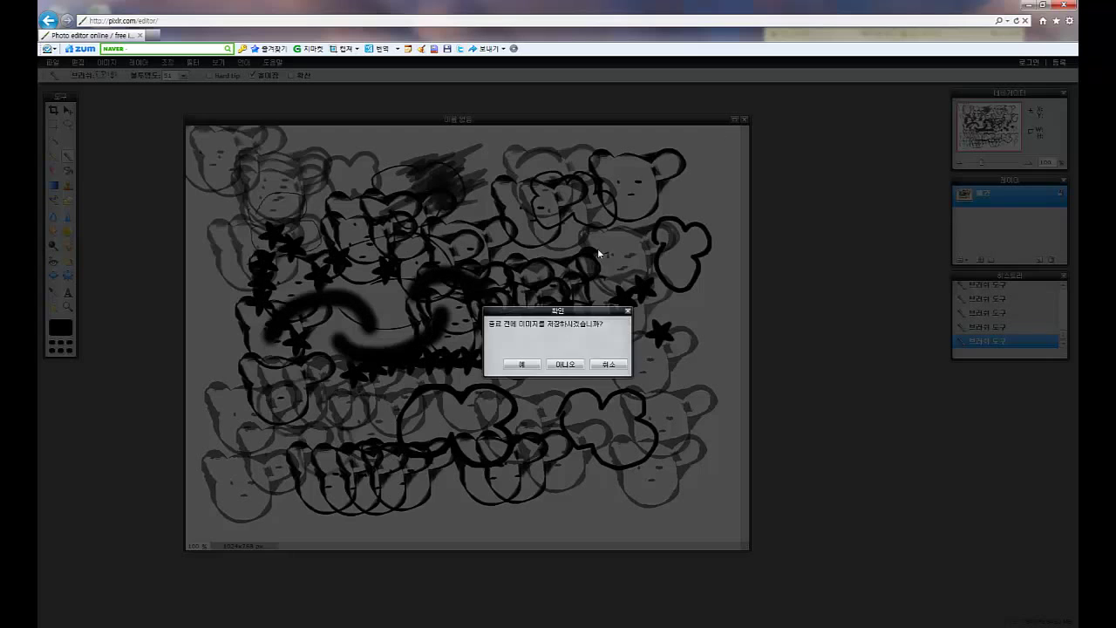
pyautogui.click(562, 365)
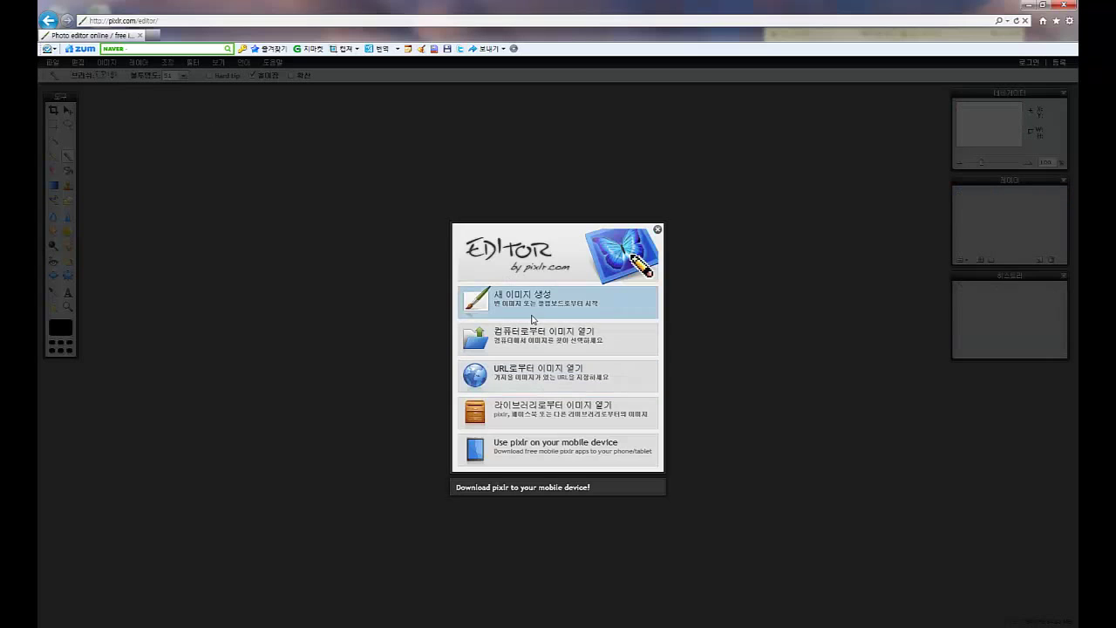
pyautogui.click(581, 293)
pyautogui.click(603, 335)
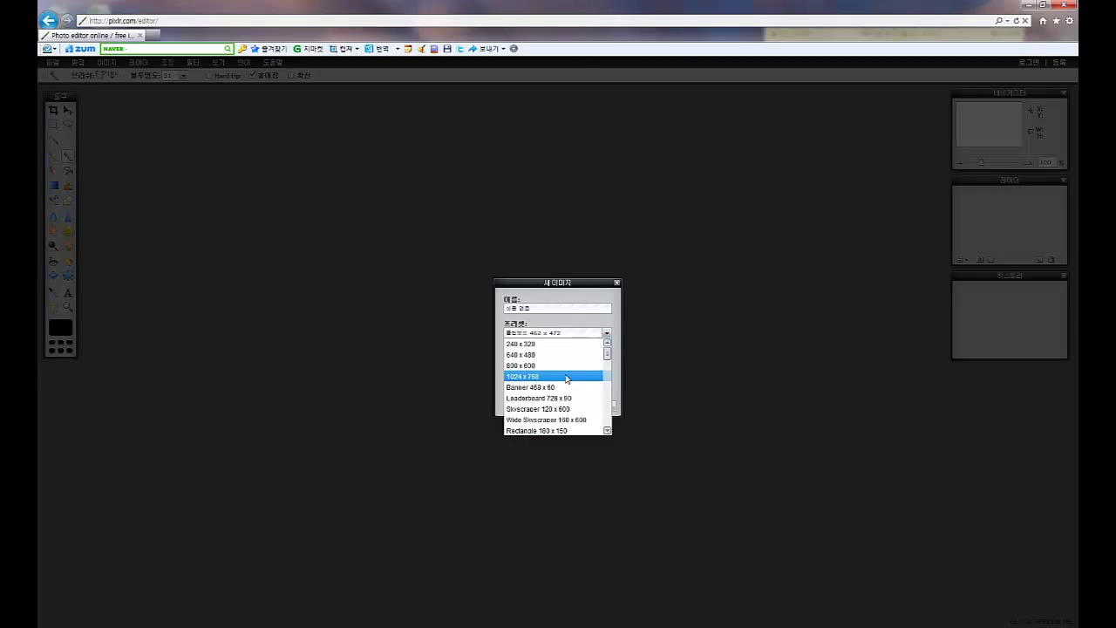
pyautogui.click(566, 380)
pyautogui.click(590, 407)
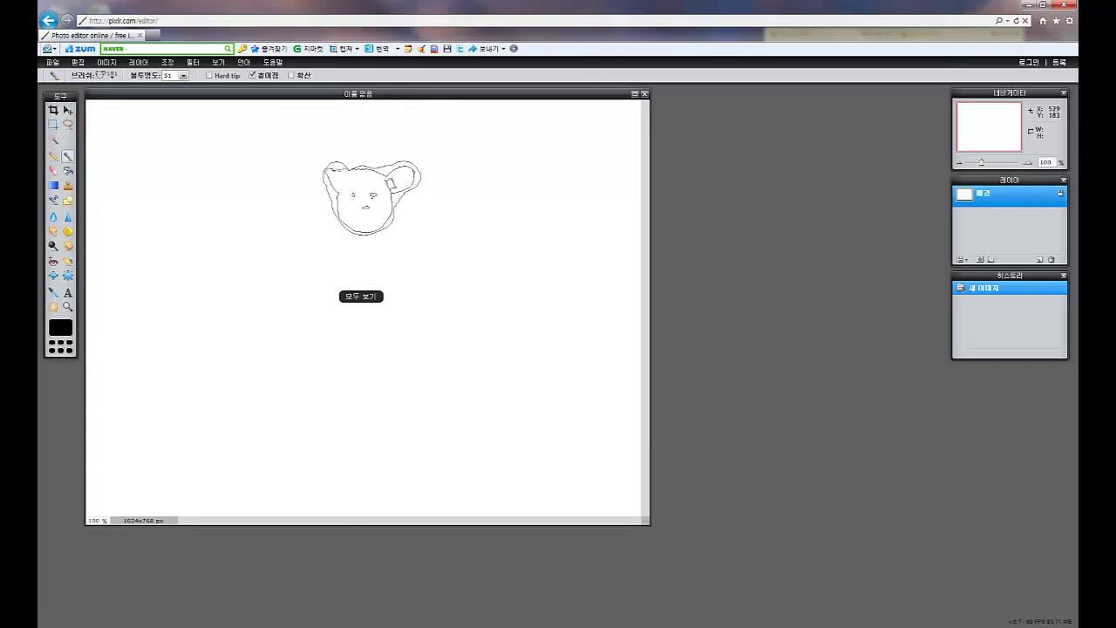
# Step: Move the image window towards the middle and paint a spiral in the canvas's upper-left part with the 15 px round brush
pyautogui.moveTo(418, 97); pyautogui.dragTo(517, 97)
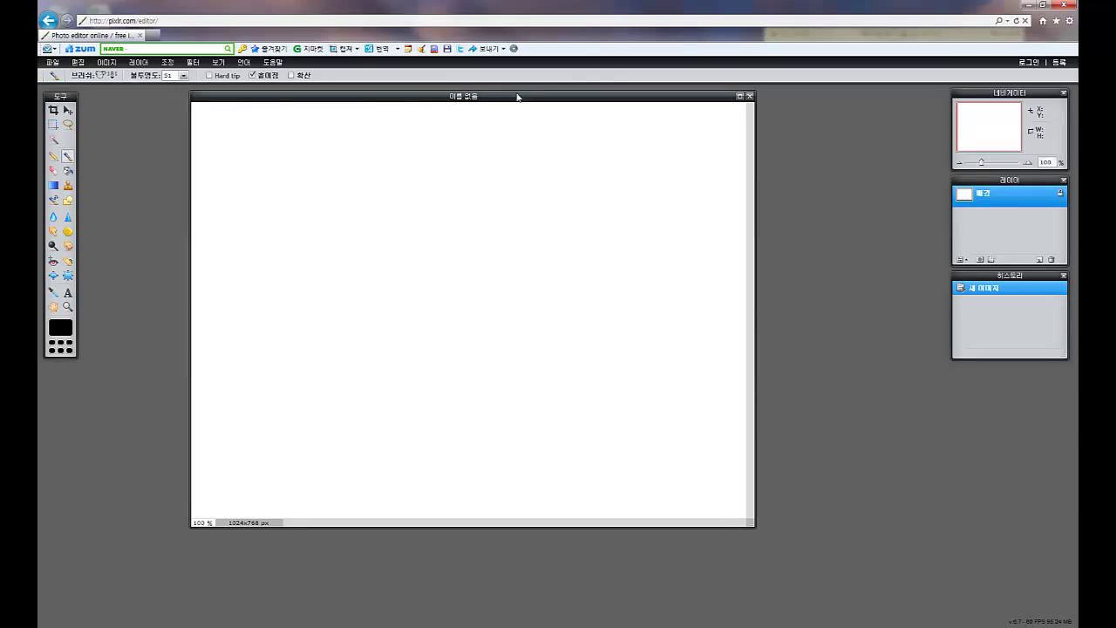
pyautogui.click(113, 76)
pyautogui.click(159, 103)
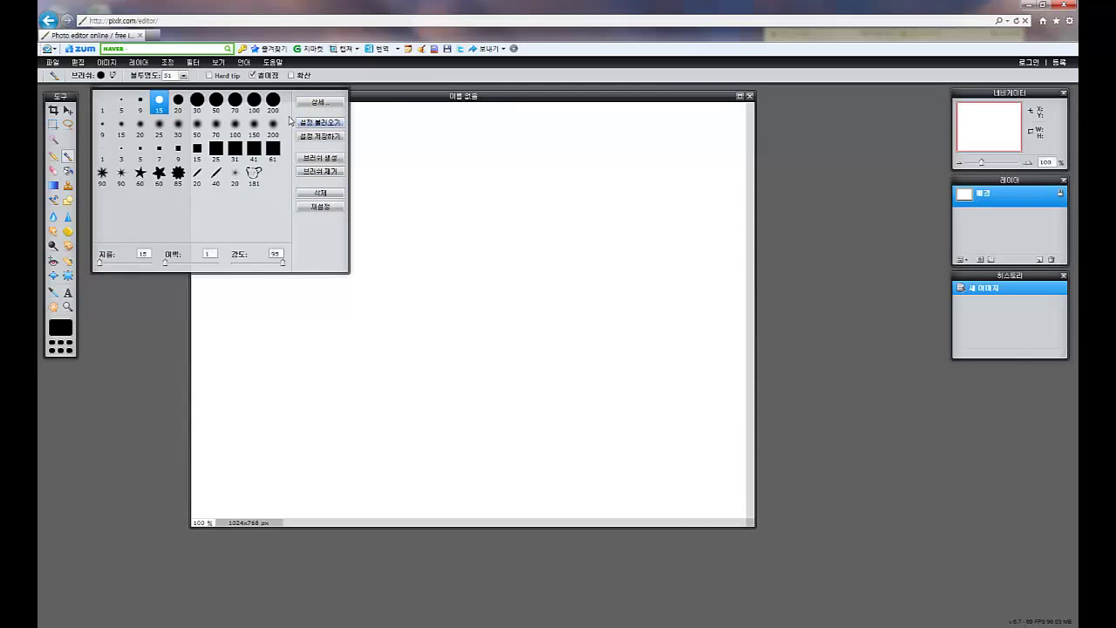
pyautogui.click(390, 102)
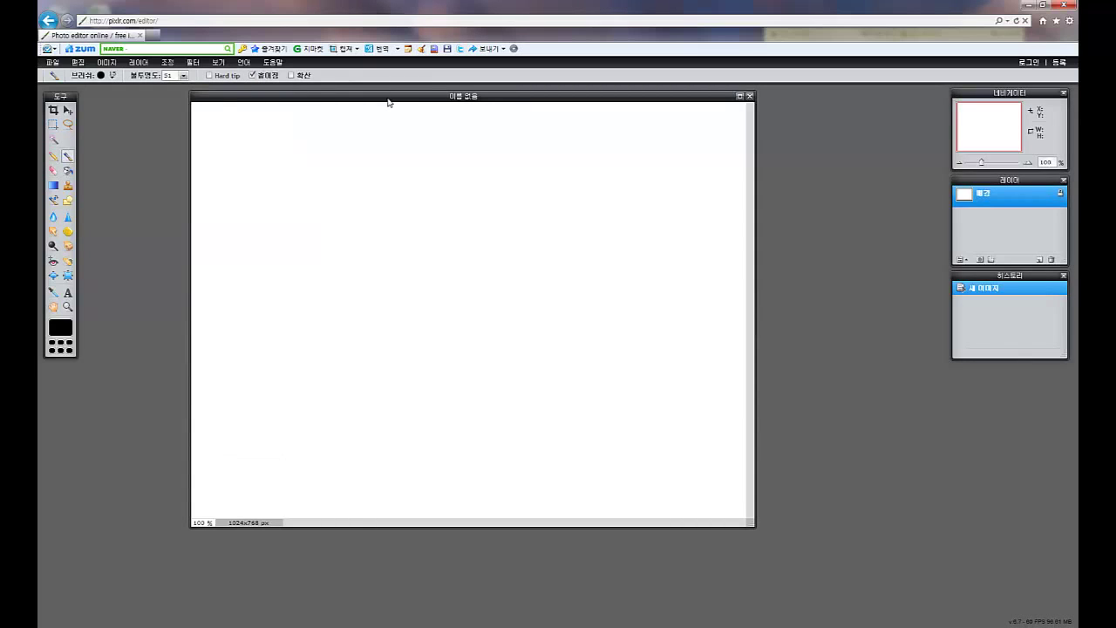
pyautogui.click(307, 199)
pyautogui.moveTo(334, 189)
pyautogui.mouseDown()
pyautogui.moveTo(387, 176)
pyautogui.moveTo(400, 201)
pyautogui.moveTo(392, 231)
pyautogui.moveTo(371, 249)
pyautogui.moveTo(325, 254)
pyautogui.moveTo(275, 226)
pyautogui.moveTo(272, 186)
pyautogui.moveTo(344, 152)
pyautogui.moveTo(417, 163)
pyautogui.moveTo(445, 212)
pyautogui.moveTo(437, 250)
pyautogui.moveTo(375, 288)
pyautogui.moveTo(283, 273)
pyautogui.mouseUp()
# Step: Set the brush opacity to 100 and draw a small open loop beside the spiral with the 5 px round brush
pyautogui.click(183, 76)
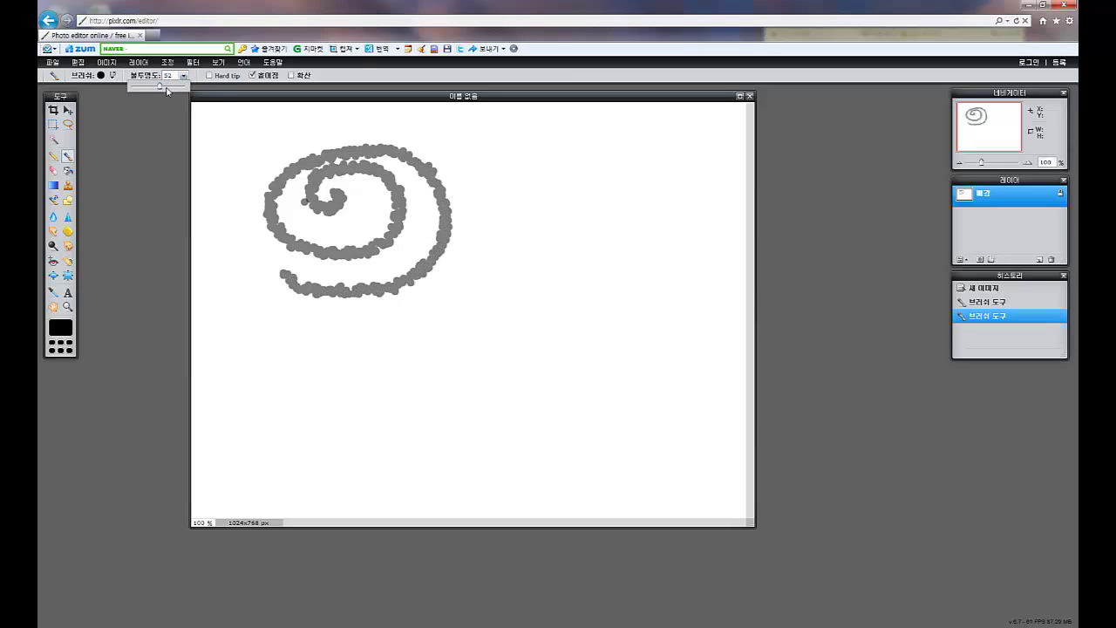
pyautogui.moveTo(167, 91); pyautogui.dragTo(199, 96)
pyautogui.click(113, 76)
pyautogui.click(121, 103)
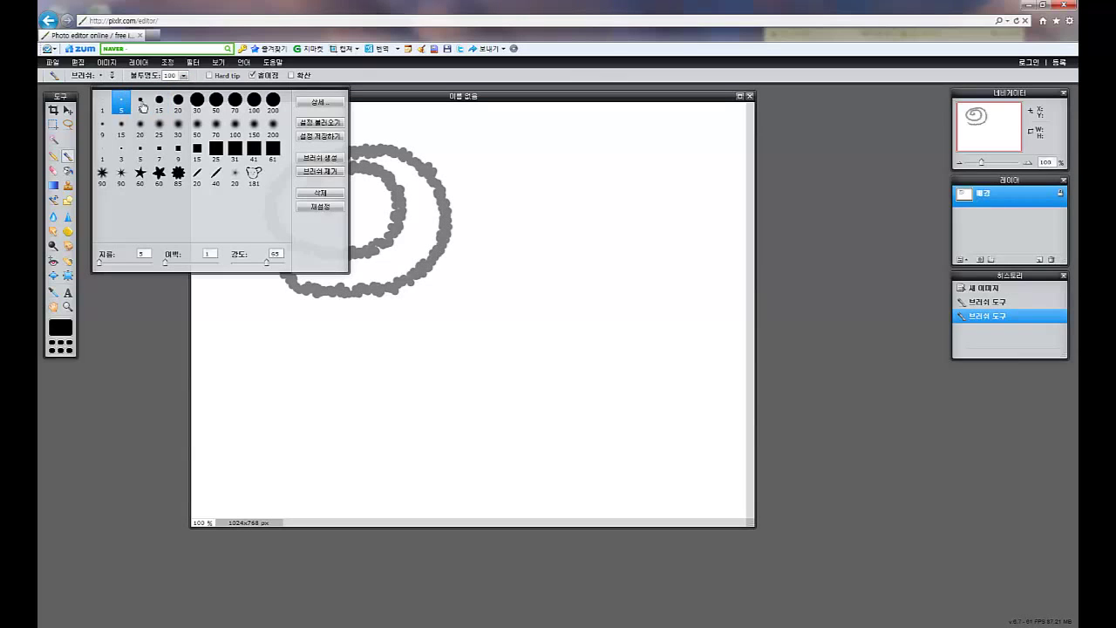
pyautogui.click(515, 205)
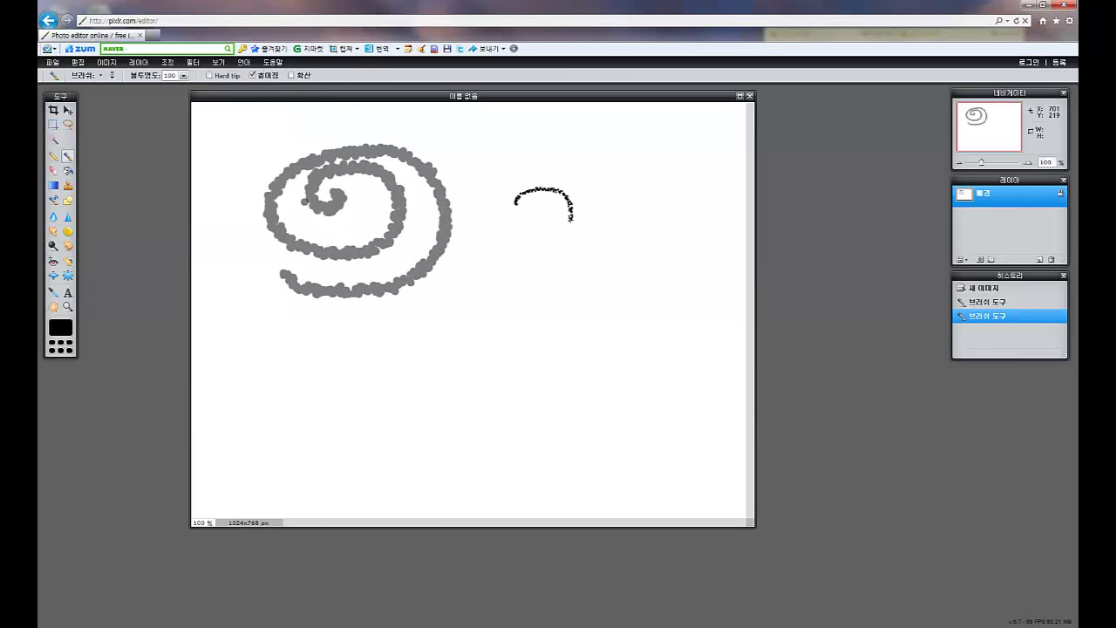
pyautogui.moveTo(571, 220)
pyautogui.mouseDown()
pyautogui.moveTo(510, 253)
pyautogui.moveTo(493, 227)
pyautogui.mouseUp()
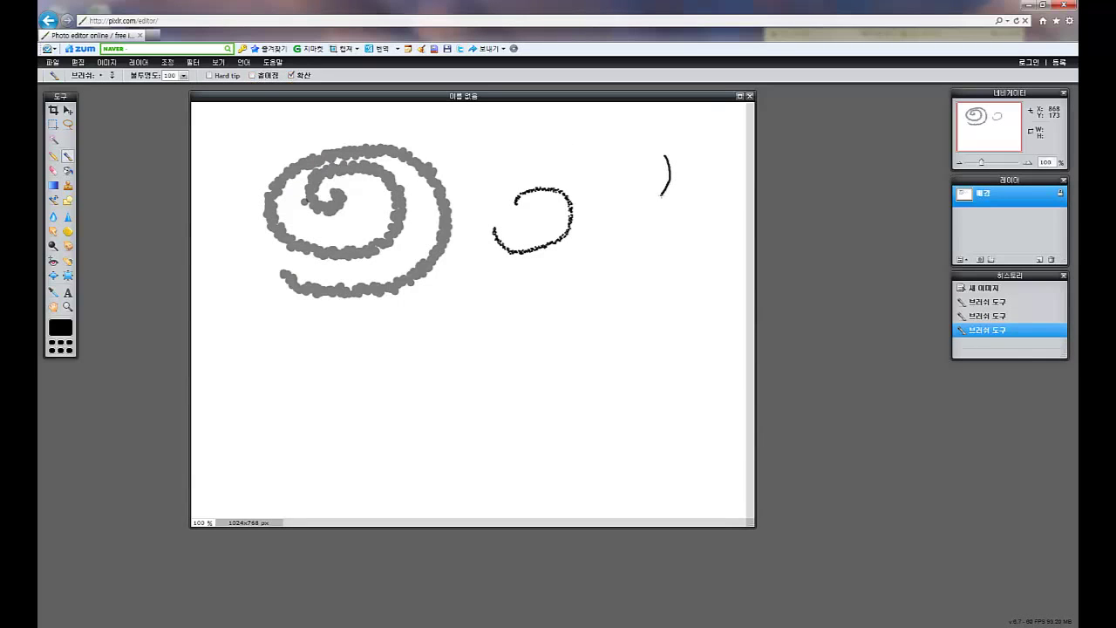
# Step: With scatter off and diffusion on, draw a thin wavy line, and paint crossing strokes below it with the soft 30 px brush
pyautogui.moveTo(641, 229); pyautogui.dragTo(637, 237)
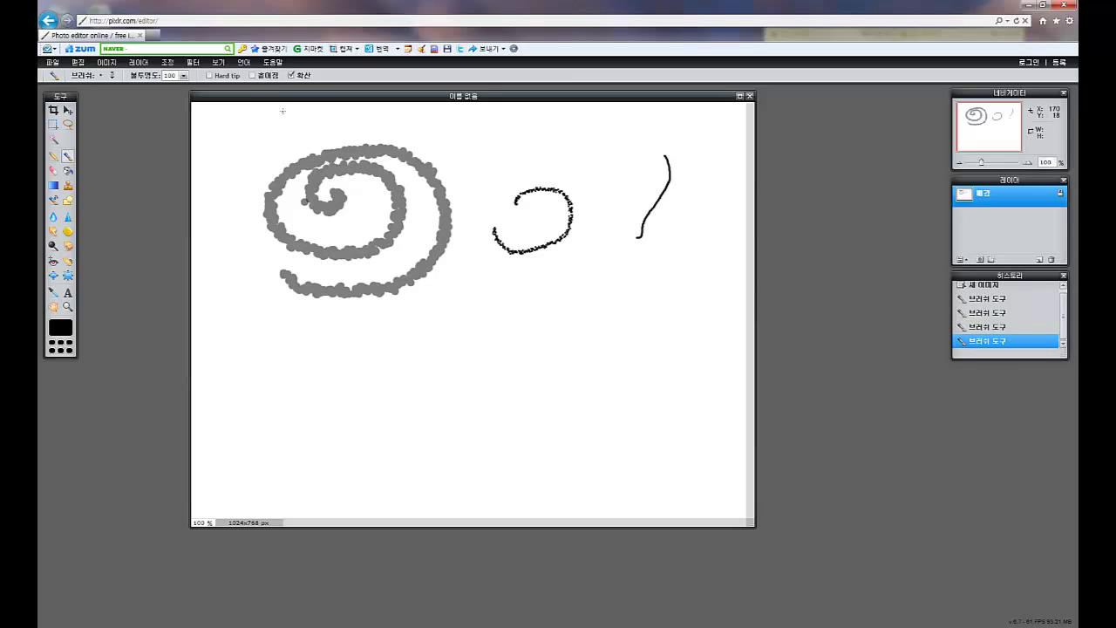
pyautogui.click(113, 77)
pyautogui.click(178, 128)
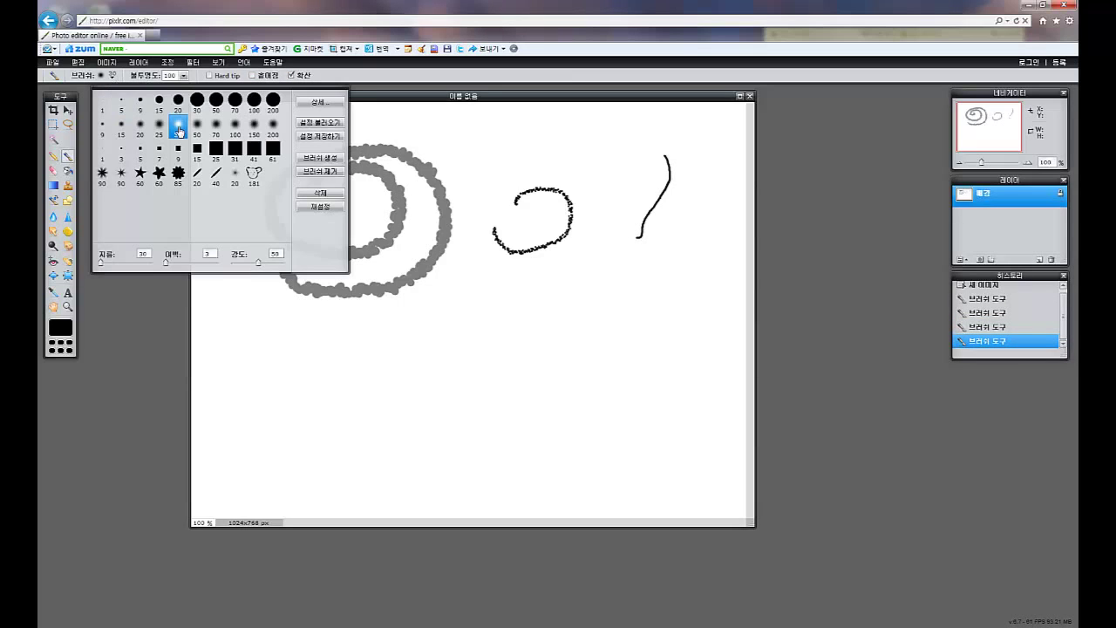
pyautogui.moveTo(591, 281)
pyautogui.mouseDown()
pyautogui.moveTo(563, 312)
pyautogui.moveTo(456, 321)
pyautogui.mouseUp()
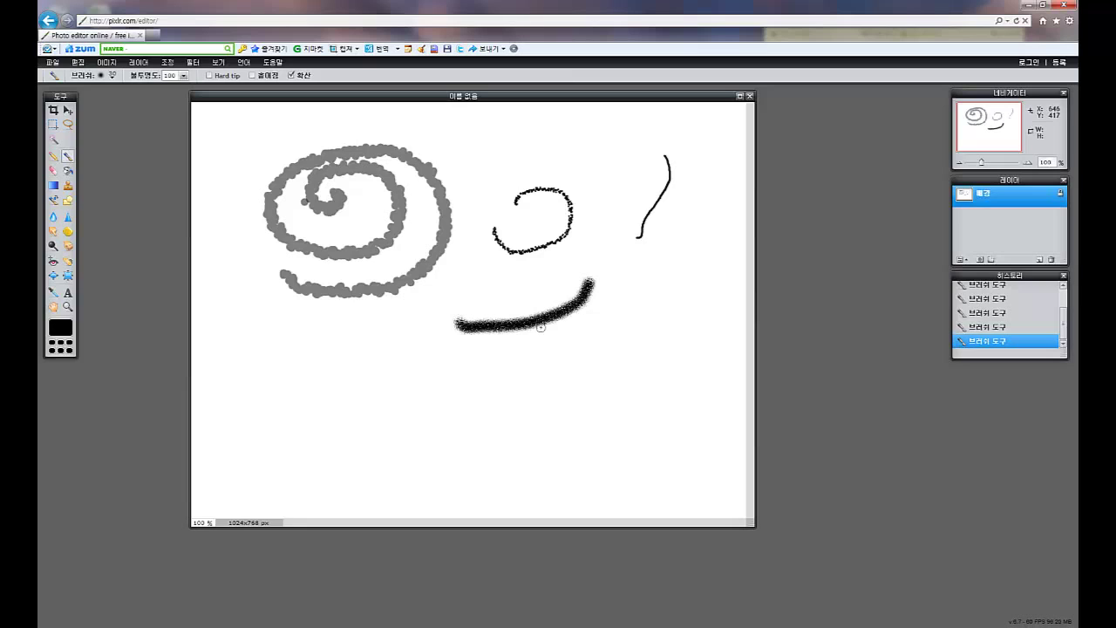
pyautogui.moveTo(543, 321)
pyautogui.mouseDown()
pyautogui.moveTo(533, 369)
pyautogui.moveTo(484, 385)
pyautogui.moveTo(502, 289)
pyautogui.moveTo(471, 284)
pyautogui.mouseUp()
pyautogui.moveTo(582, 298)
pyautogui.mouseDown()
pyautogui.moveTo(608, 344)
pyautogui.moveTo(542, 263)
pyautogui.mouseUp()
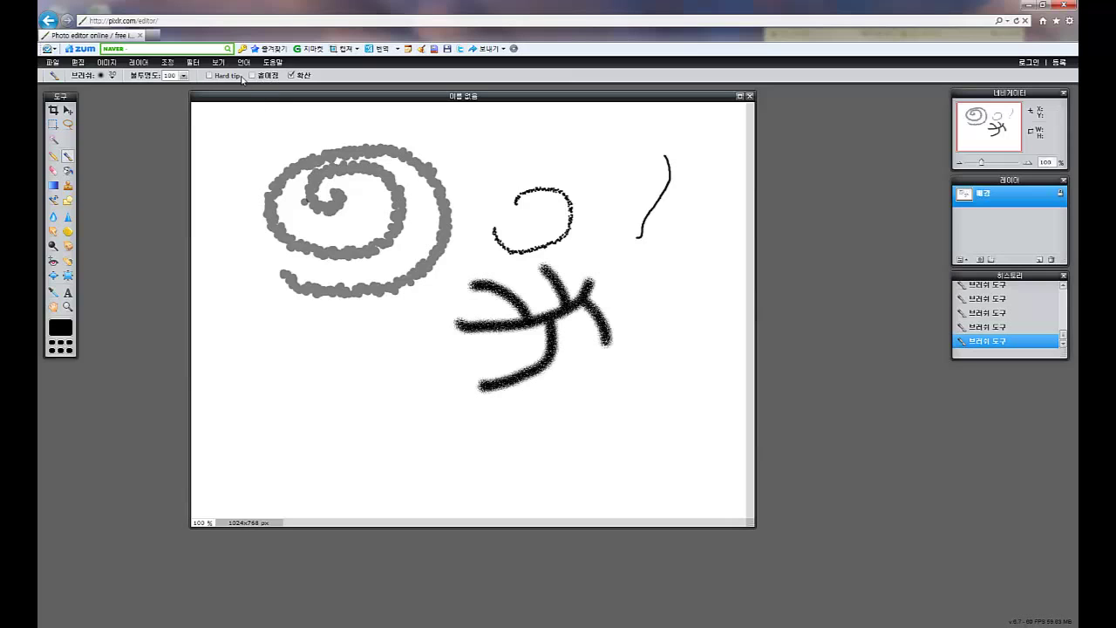
# Step: Paint a scattered soft ring below the spiral, and paint overlapping rings with Hard tip enabled near the canvas's upper edge
pyautogui.moveTo(401, 342)
pyautogui.mouseDown()
pyautogui.moveTo(417, 394)
pyautogui.moveTo(354, 411)
pyautogui.moveTo(326, 393)
pyautogui.moveTo(317, 341)
pyautogui.moveTo(354, 320)
pyautogui.moveTo(422, 345)
pyautogui.mouseUp()
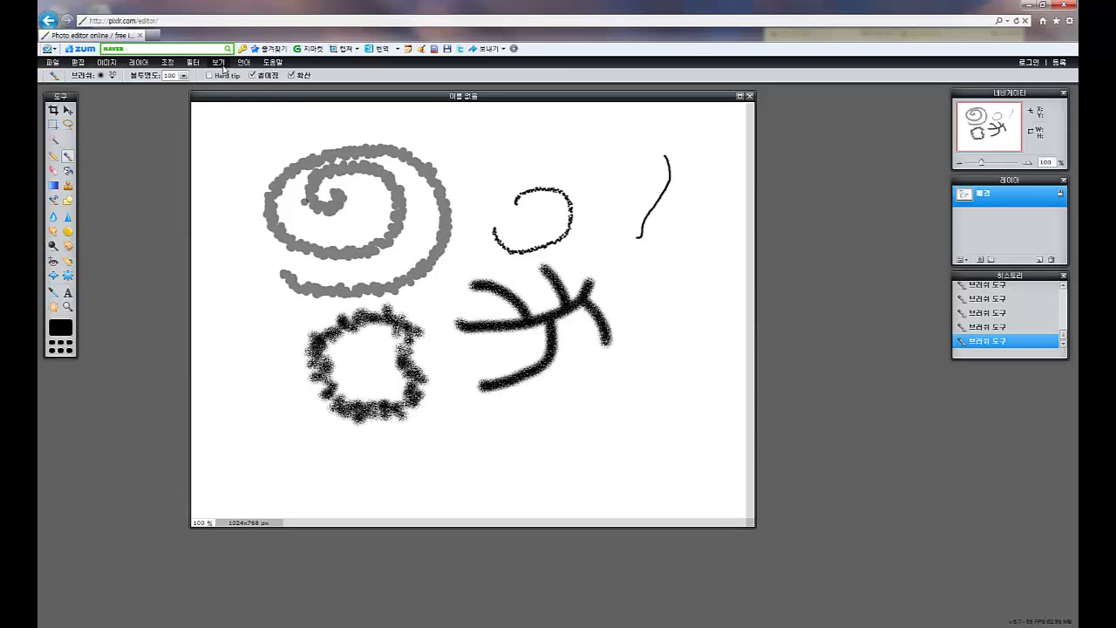
pyautogui.moveTo(477, 144)
pyautogui.mouseDown()
pyautogui.moveTo(521, 149)
pyautogui.moveTo(527, 174)
pyautogui.moveTo(505, 199)
pyautogui.moveTo(448, 174)
pyautogui.moveTo(475, 120)
pyautogui.moveTo(539, 129)
pyautogui.moveTo(558, 203)
pyautogui.mouseUp()
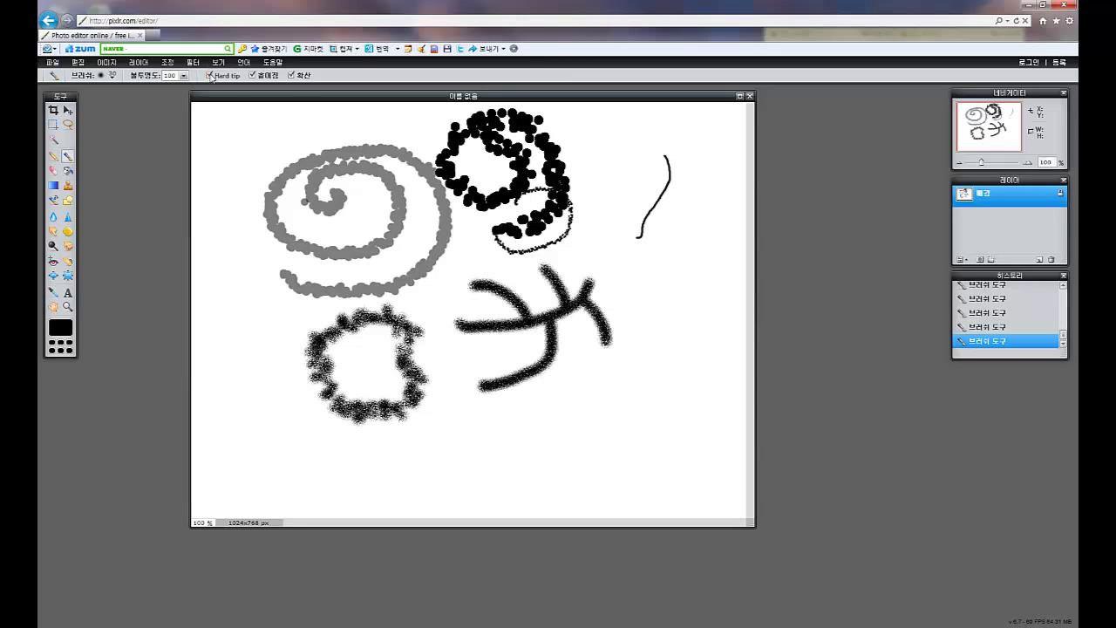
pyautogui.click(260, 77)
# Step: Erase streaks across the drawings at full opacity, and partially erase the black dotted rings with the eraser opacity at 57
pyautogui.click(54, 172)
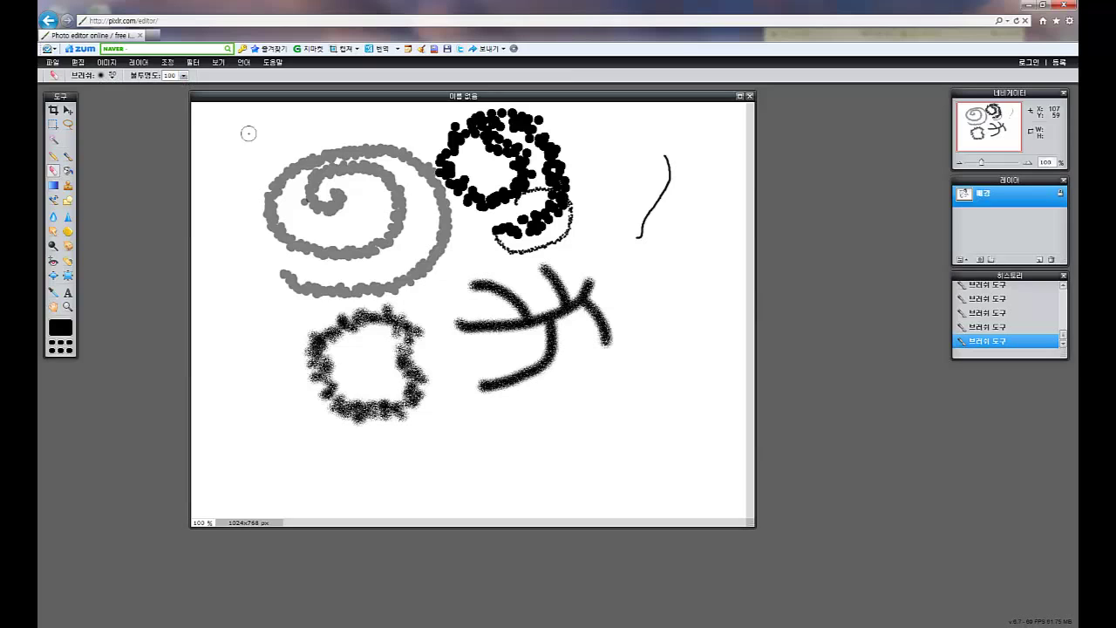
pyautogui.moveTo(288, 148)
pyautogui.mouseDown()
pyautogui.moveTo(454, 150)
pyautogui.moveTo(407, 175)
pyautogui.moveTo(462, 205)
pyautogui.moveTo(420, 261)
pyautogui.moveTo(323, 343)
pyautogui.moveTo(535, 323)
pyautogui.moveTo(366, 435)
pyautogui.moveTo(482, 431)
pyautogui.mouseUp()
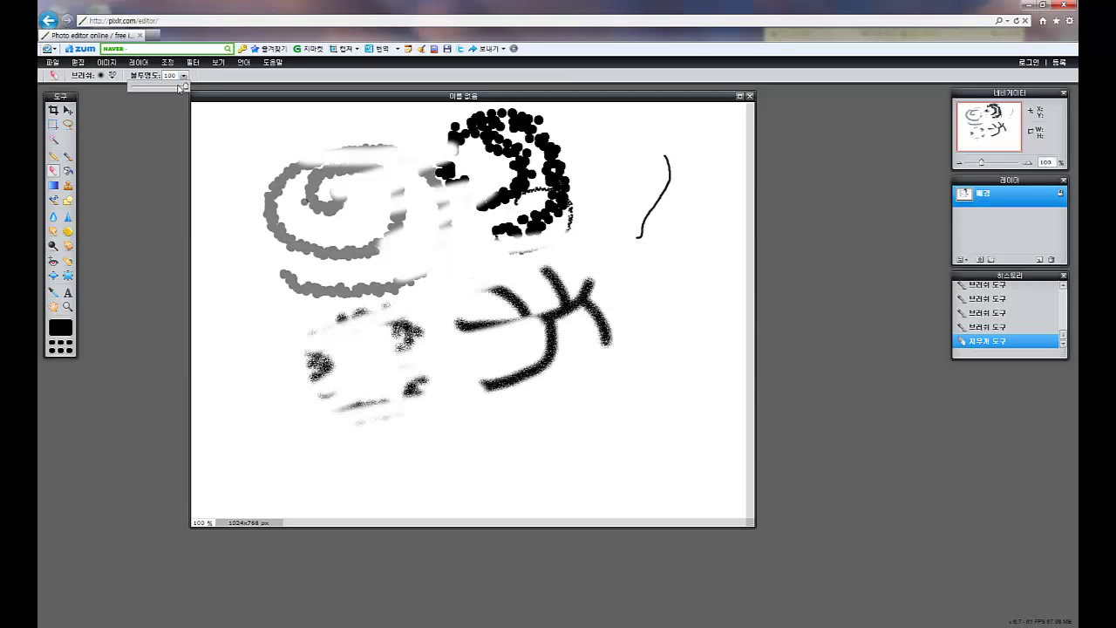
pyautogui.moveTo(186, 85); pyautogui.dragTo(163, 86)
pyautogui.moveTo(526, 157); pyautogui.dragTo(528, 181)
pyautogui.moveTo(516, 127); pyautogui.dragTo(514, 195)
pyautogui.moveTo(521, 111)
pyautogui.mouseDown()
pyautogui.moveTo(559, 181)
pyautogui.moveTo(544, 219)
pyautogui.moveTo(500, 229)
pyautogui.mouseUp()
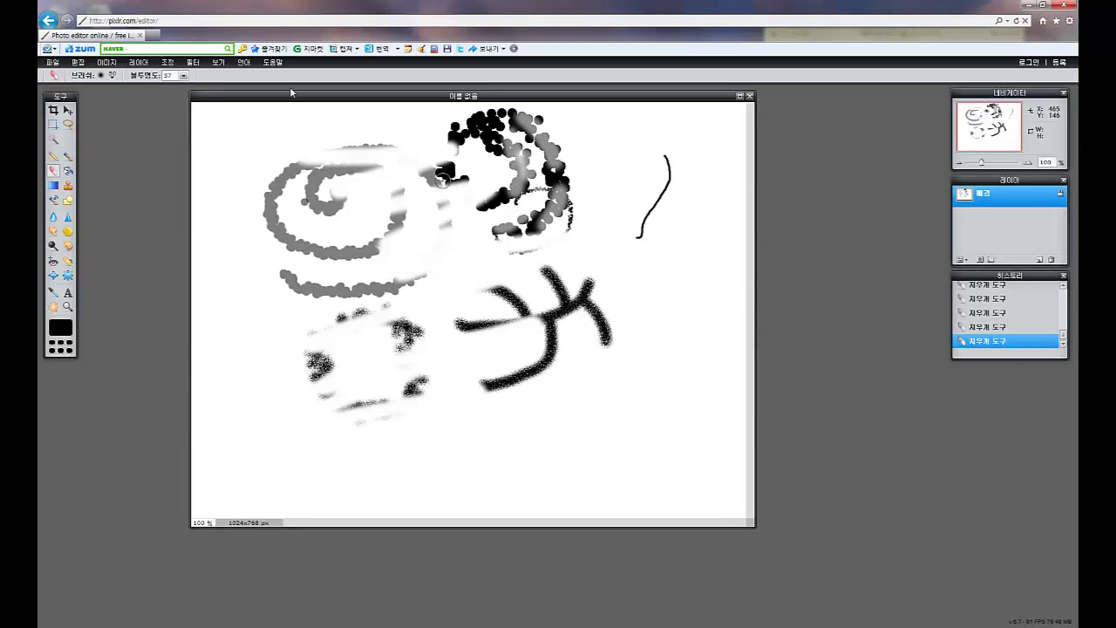
# Step: Set the eraser opacity to 100 and erase most of the remaining strokes across the canvas
pyautogui.click(184, 77)
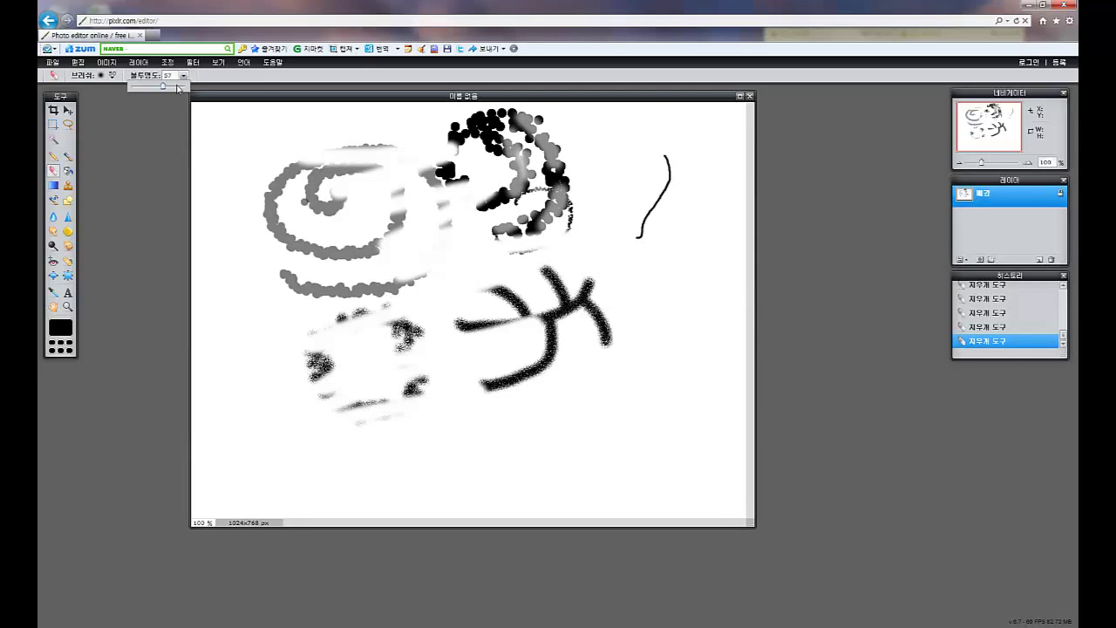
pyautogui.moveTo(179, 86); pyautogui.dragTo(186, 87)
pyautogui.moveTo(449, 122)
pyautogui.mouseDown()
pyautogui.moveTo(494, 132)
pyautogui.moveTo(435, 158)
pyautogui.moveTo(206, 211)
pyautogui.moveTo(426, 355)
pyautogui.moveTo(668, 329)
pyautogui.moveTo(488, 391)
pyautogui.moveTo(589, 347)
pyautogui.moveTo(573, 304)
pyautogui.moveTo(322, 337)
pyautogui.moveTo(516, 185)
pyautogui.moveTo(451, 202)
pyautogui.moveTo(525, 232)
pyautogui.moveTo(637, 197)
pyautogui.moveTo(436, 227)
pyautogui.moveTo(455, 216)
pyautogui.moveTo(458, 227)
pyautogui.moveTo(455, 168)
pyautogui.moveTo(480, 153)
pyautogui.moveTo(448, 175)
pyautogui.mouseUp()
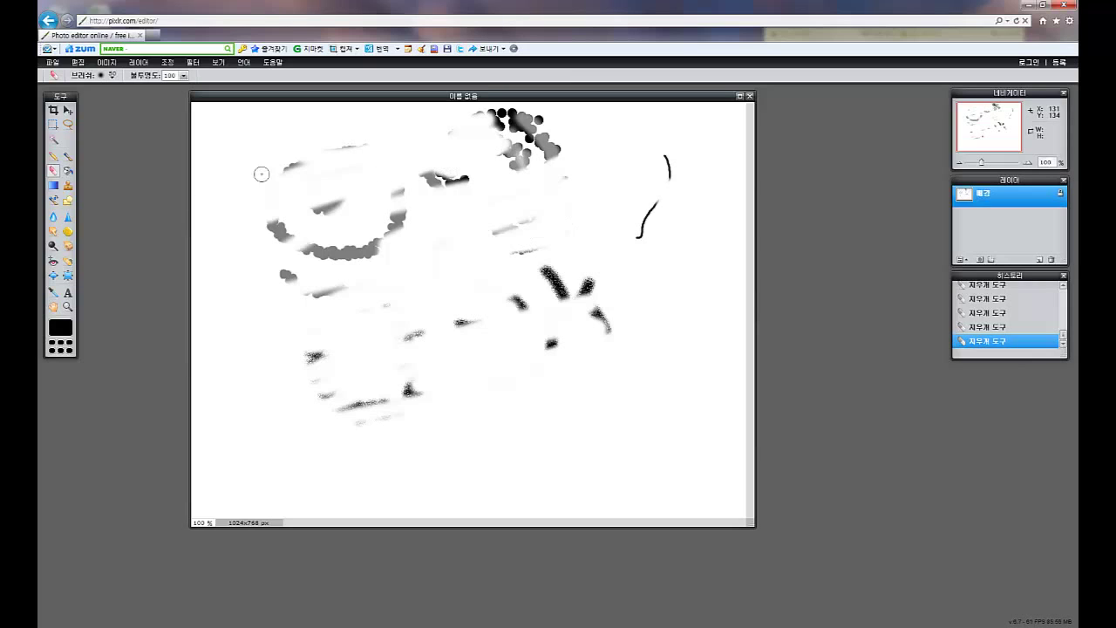
pyautogui.moveTo(323, 182)
pyautogui.mouseDown()
pyautogui.moveTo(408, 252)
pyautogui.moveTo(482, 192)
pyautogui.moveTo(495, 100)
pyautogui.moveTo(430, 120)
pyautogui.moveTo(576, 148)
pyautogui.moveTo(630, 172)
pyautogui.mouseUp()
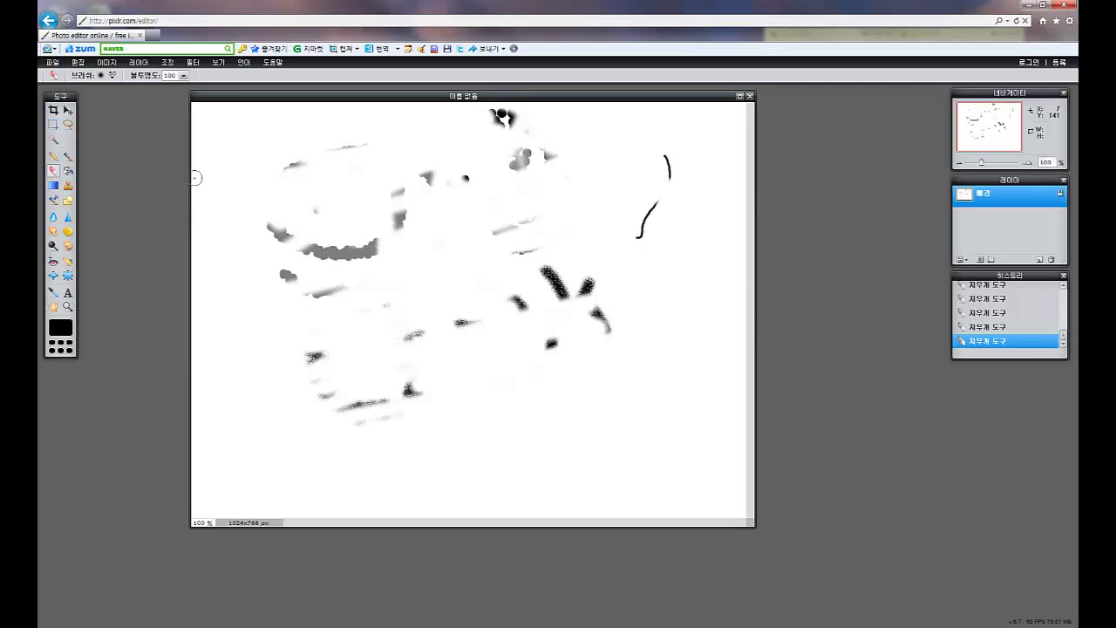
# Step: Fill the white background, the large grey arc and nearby remnants with black using the Paint Bucket
pyautogui.click(69, 171)
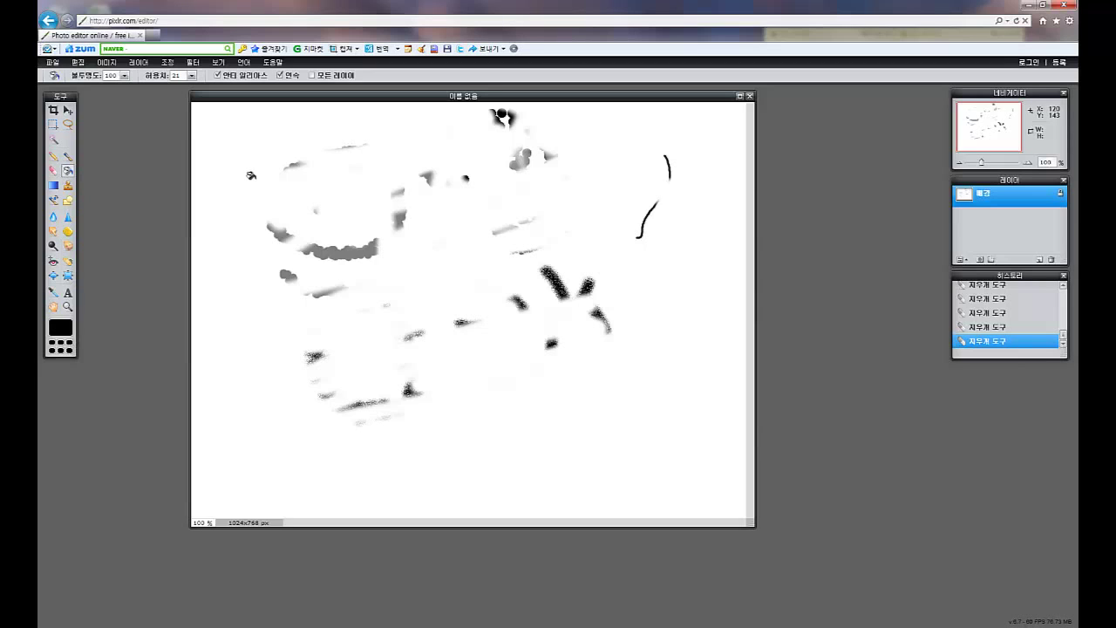
pyautogui.click(277, 171)
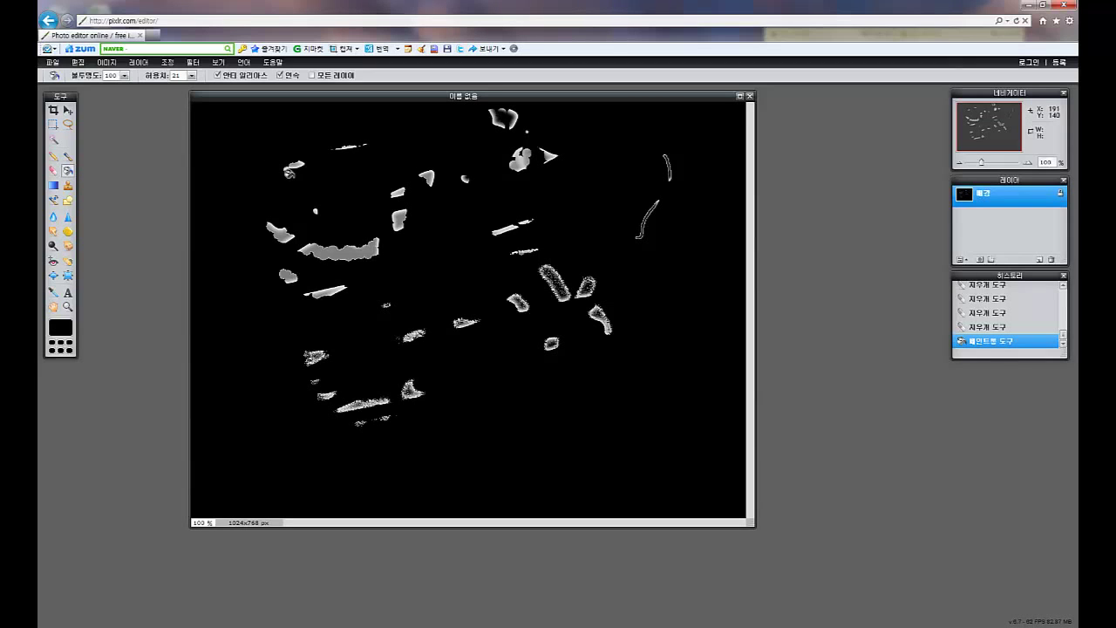
pyautogui.click(296, 164)
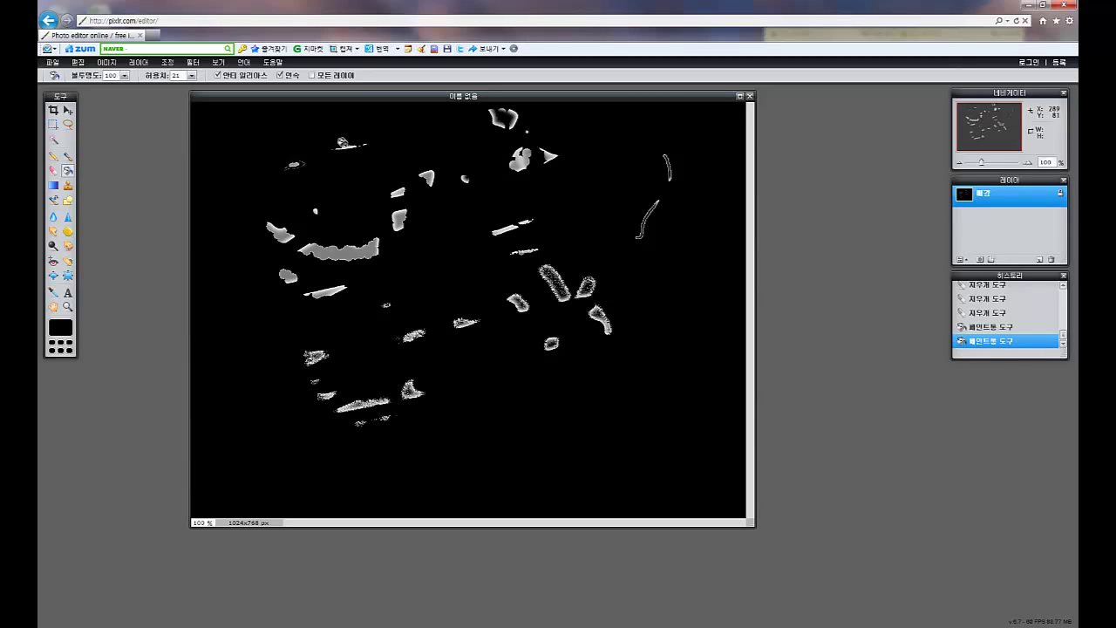
pyautogui.click(342, 141)
pyautogui.click(344, 252)
pyautogui.click(398, 189)
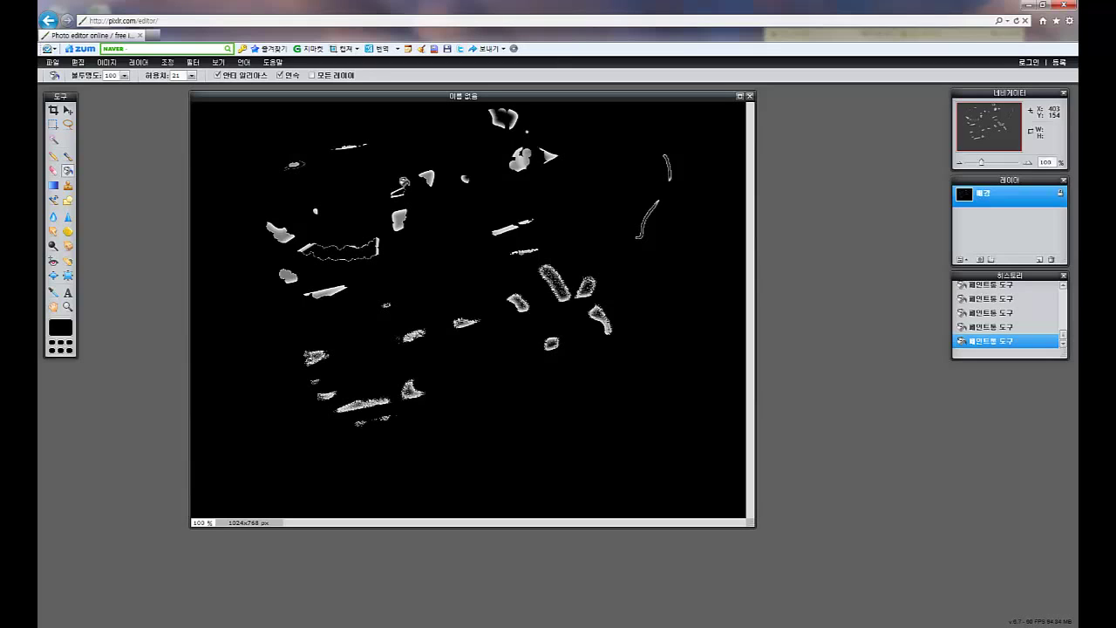
# Step: Fill the leftover grey patches and thin slivers in the canvas's upper and middle parts with black
pyautogui.click(422, 176)
pyautogui.click(398, 216)
pyautogui.click(500, 162)
pyautogui.click(520, 159)
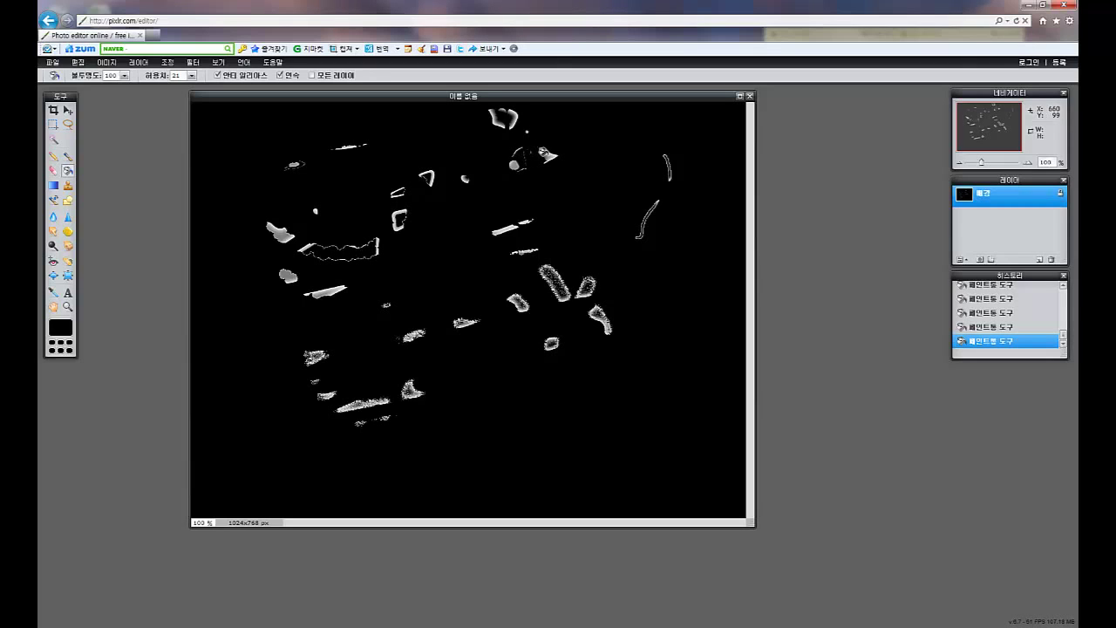
pyautogui.click(546, 155)
pyautogui.click(646, 202)
pyautogui.click(496, 224)
pyautogui.click(521, 220)
pyautogui.click(316, 291)
pyautogui.click(317, 292)
# Step: Set the Paint Bucket tolerance to 255, fill the whole canvas with black, and switch off contiguous filling
pyautogui.click(123, 75)
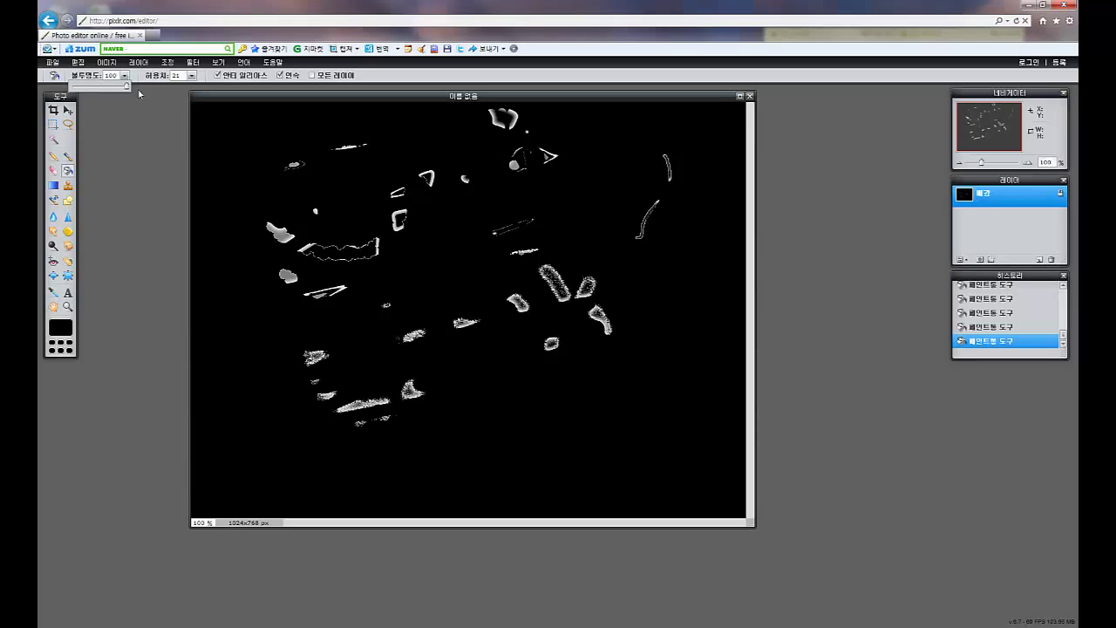
pyautogui.click(143, 78)
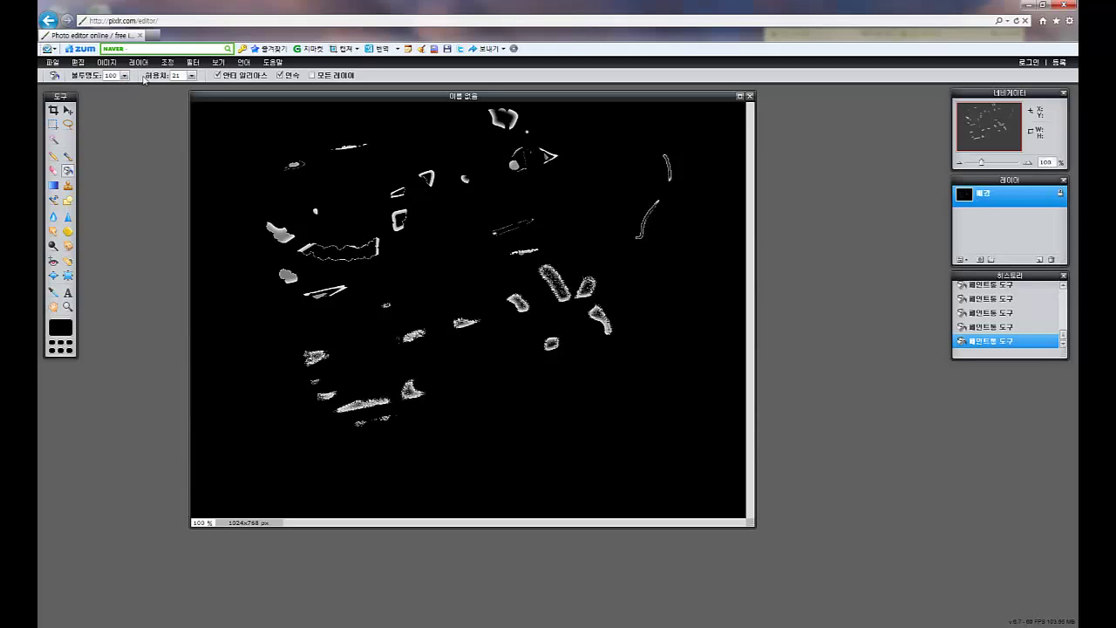
pyautogui.click(191, 76)
pyautogui.moveTo(145, 88); pyautogui.dragTo(223, 88)
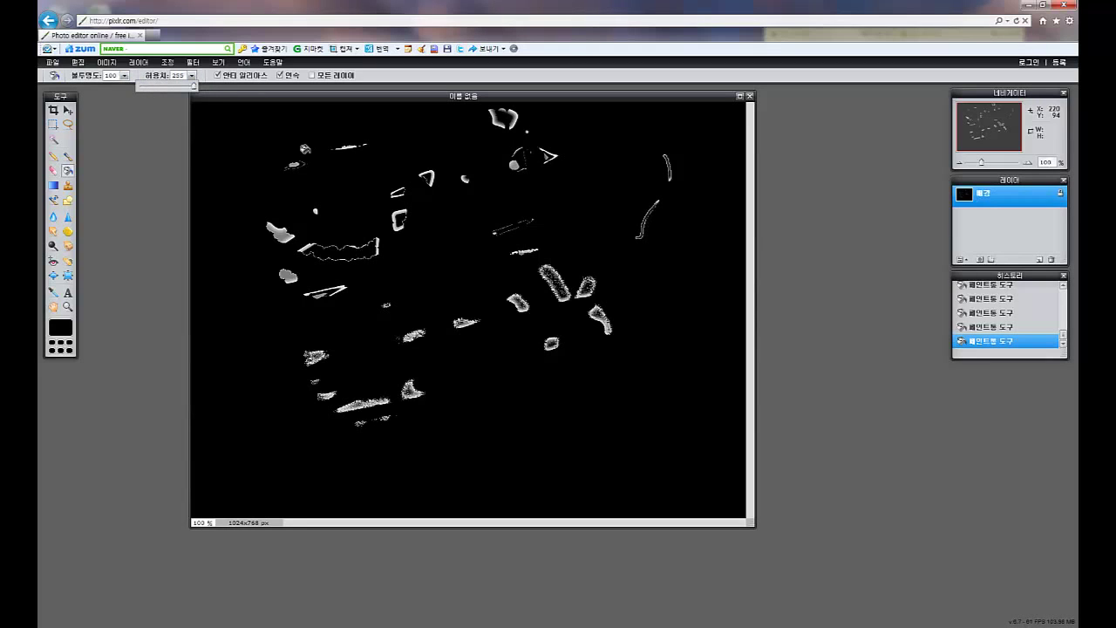
pyautogui.click(310, 148)
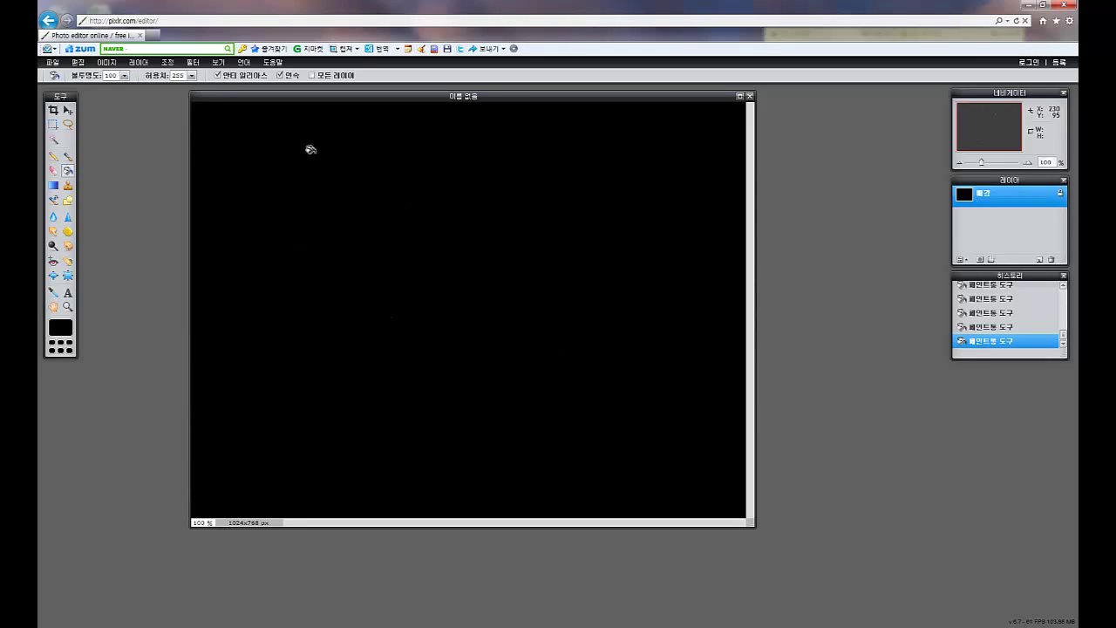
pyautogui.click(192, 76)
# Step: Select a rectangle about 267 x 251 px in the canvas's upper-left part and fill it with white
pyautogui.click(53, 124)
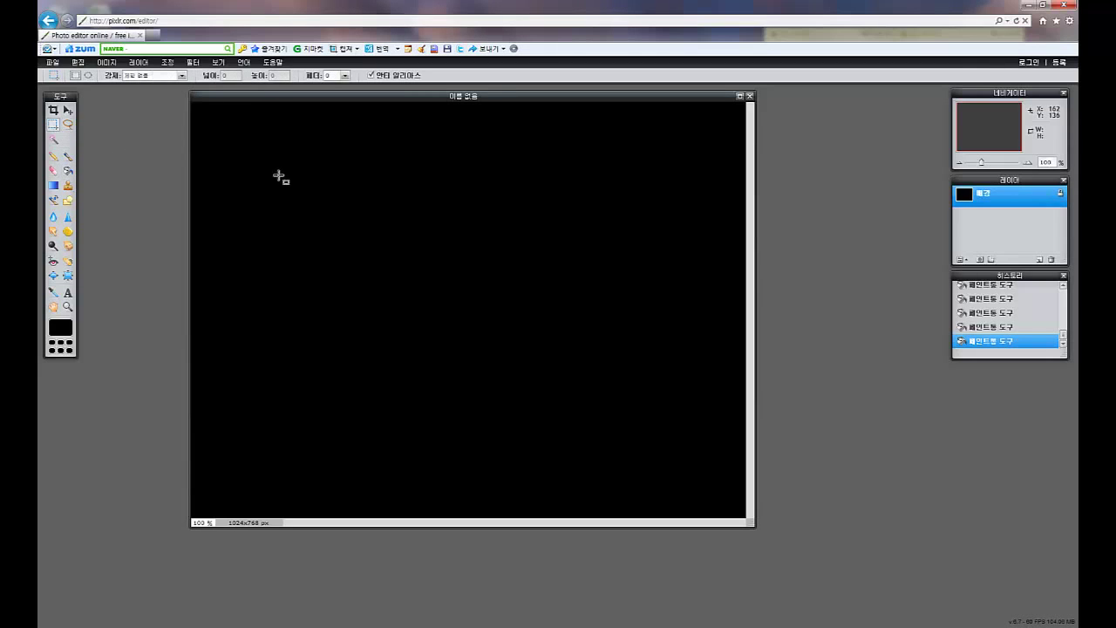
pyautogui.moveTo(259, 166); pyautogui.dragTo(402, 303)
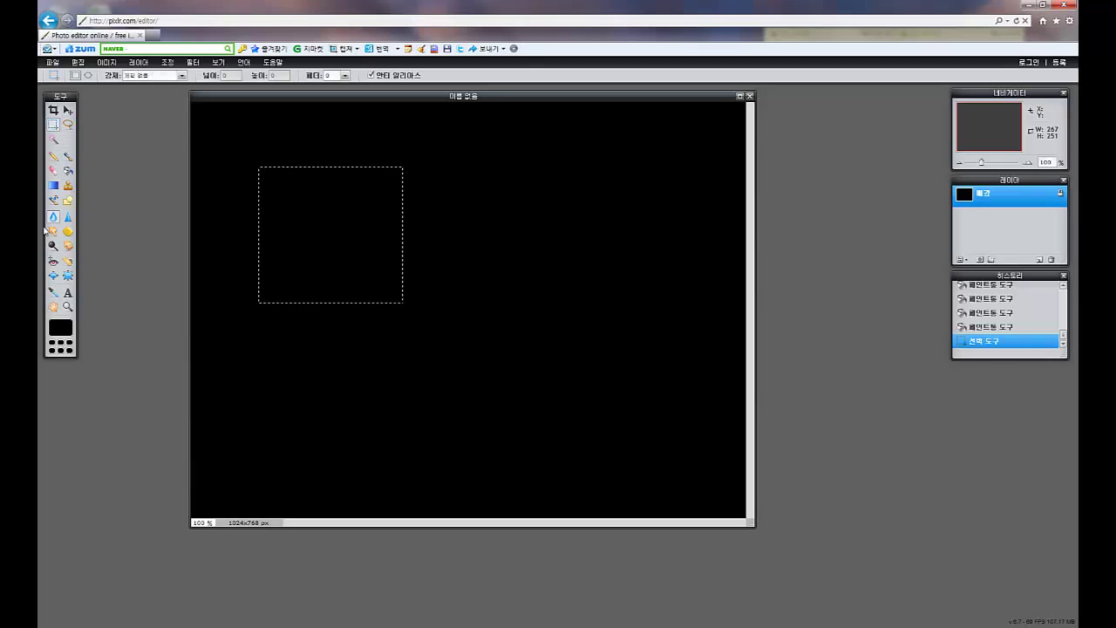
pyautogui.click(58, 329)
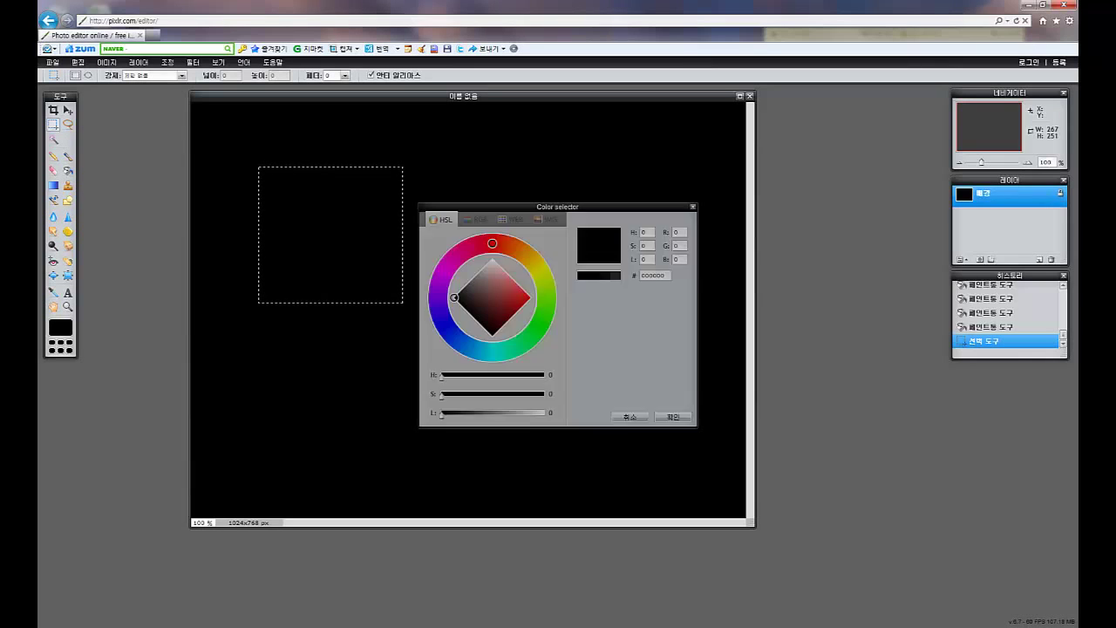
pyautogui.moveTo(489, 284); pyautogui.dragTo(499, 266)
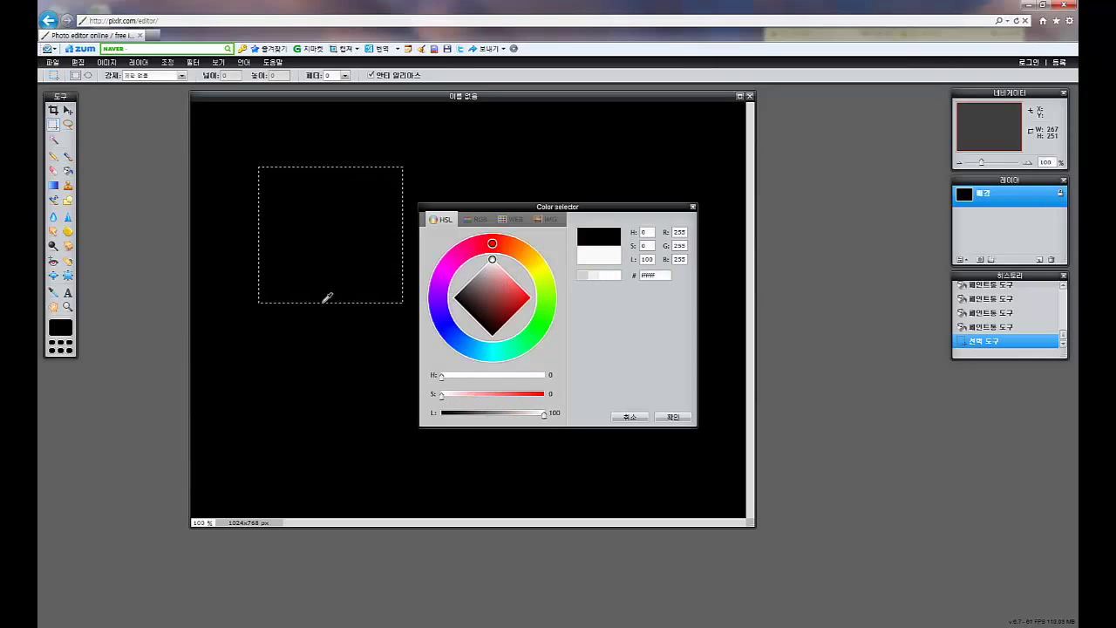
pyautogui.click(672, 418)
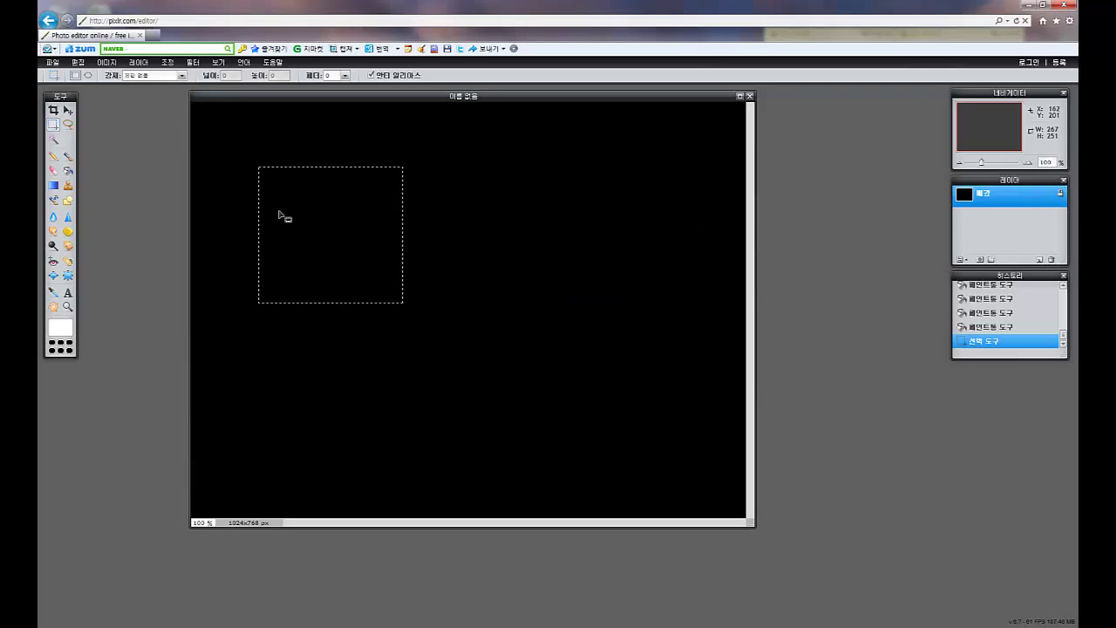
pyautogui.click(69, 172)
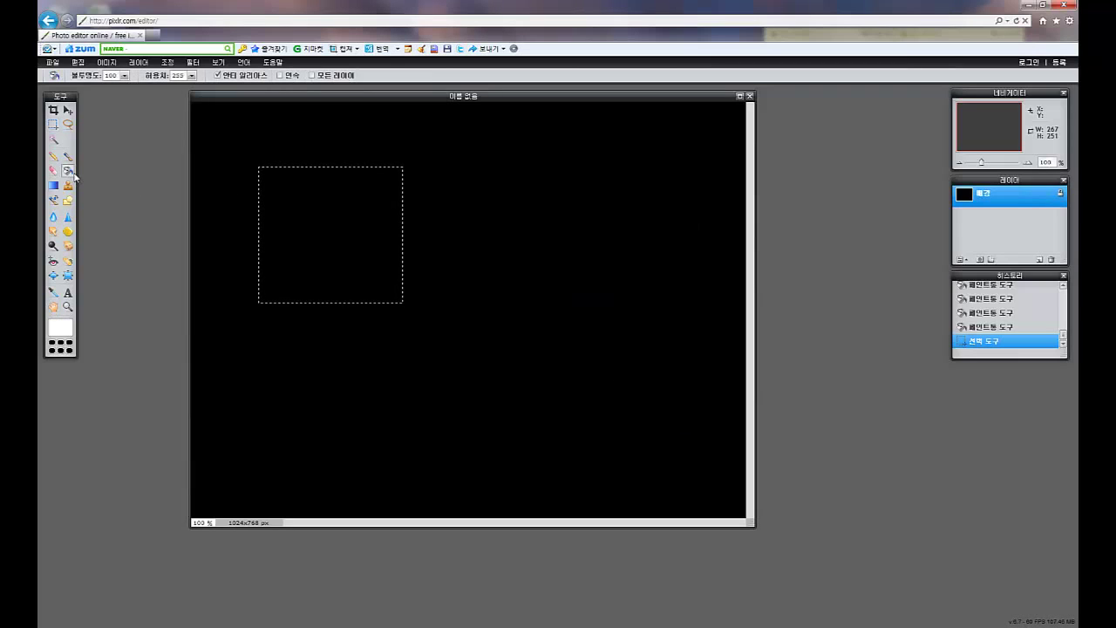
pyautogui.click(307, 184)
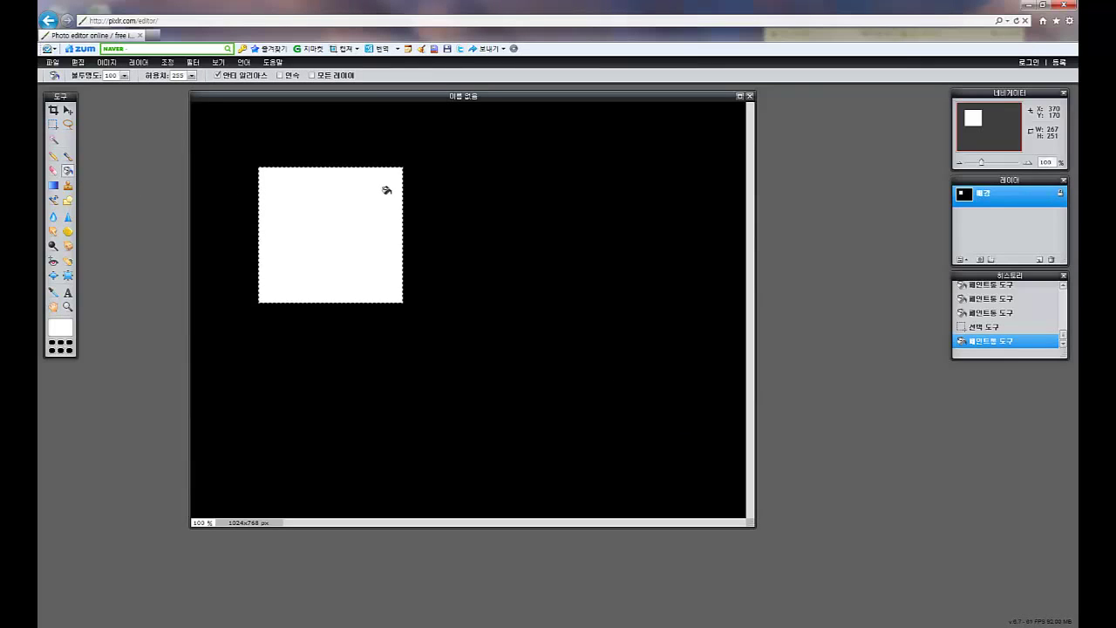
# Step: Try to fill the black area outside the rectangular selection with white
pyautogui.click(291, 117)
pyautogui.click(287, 135)
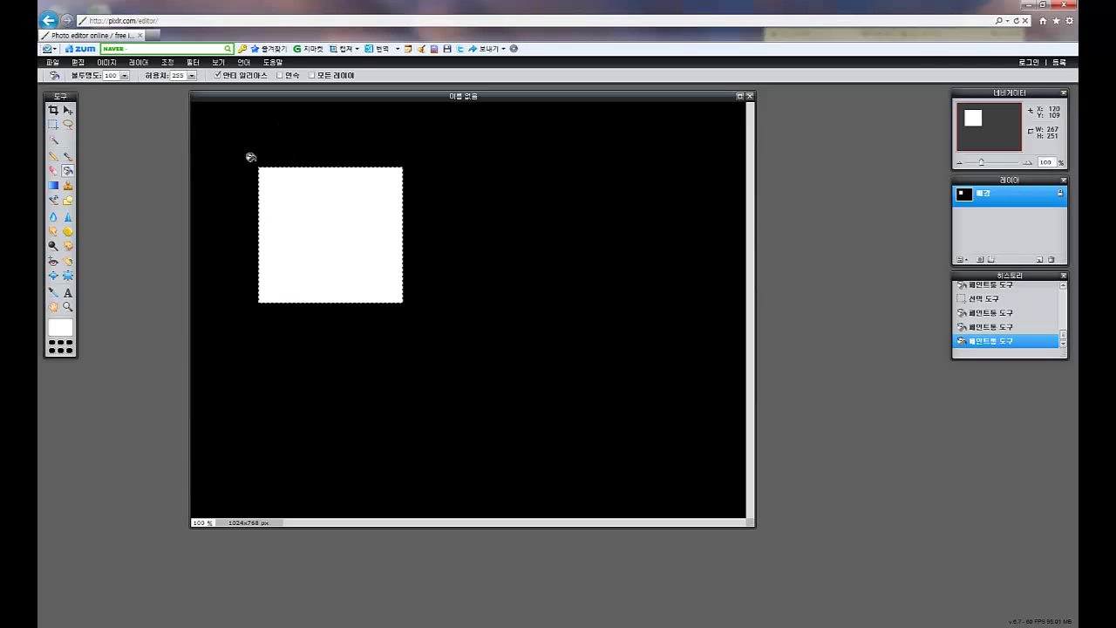
# Step: Clear the rectangular selection and fill the whole canvas with white using the Paint Bucket
pyautogui.click(107, 62)
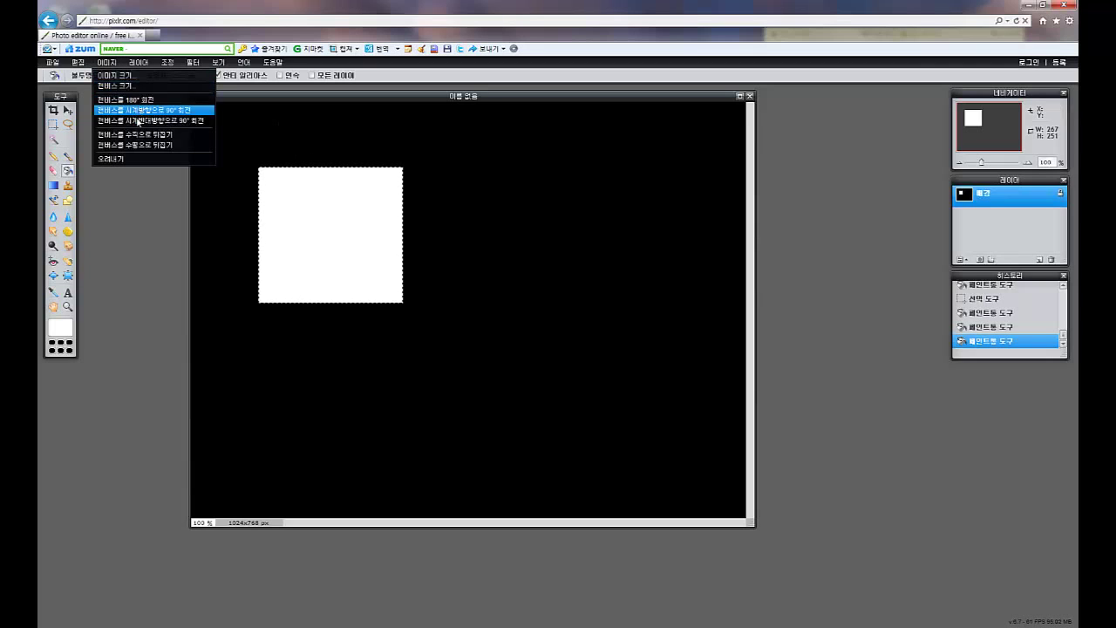
pyautogui.moveTo(81, 64)
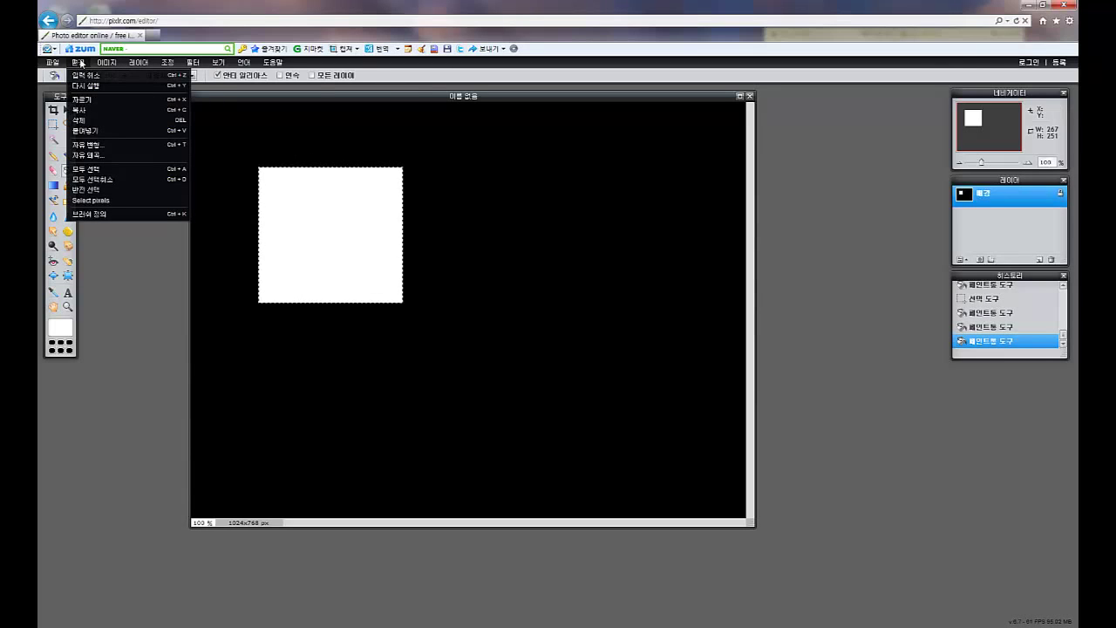
pyautogui.click(109, 183)
pyautogui.click(322, 139)
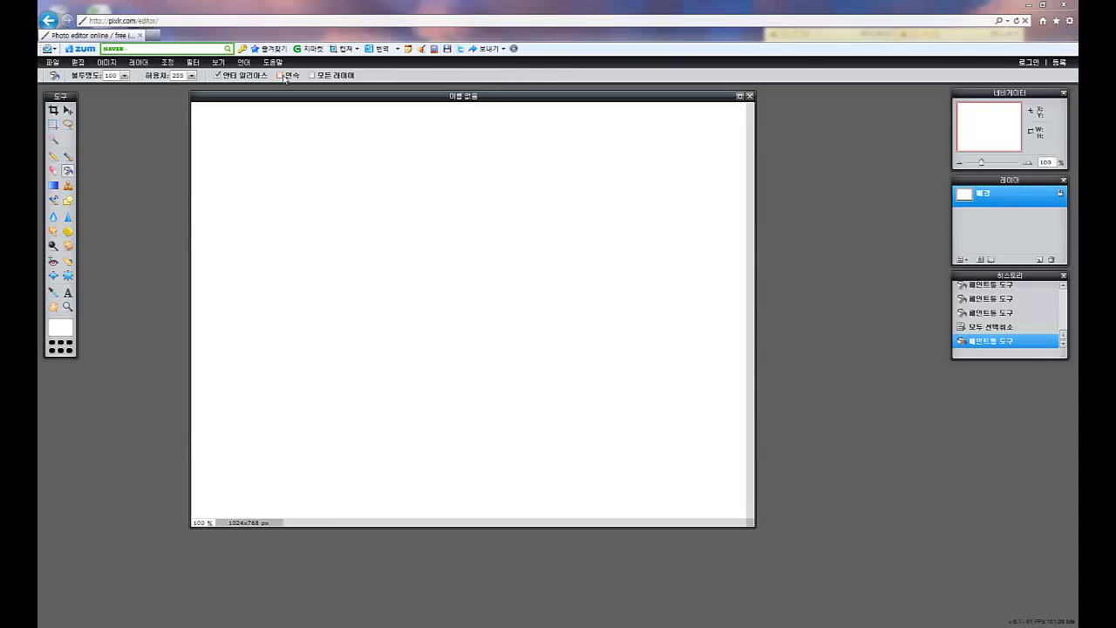
# Step: Open the tistory_com_20130425_120635 photo from the desktop and fill it with white at a tolerance of 255
pyautogui.click(52, 62)
pyautogui.click(63, 84)
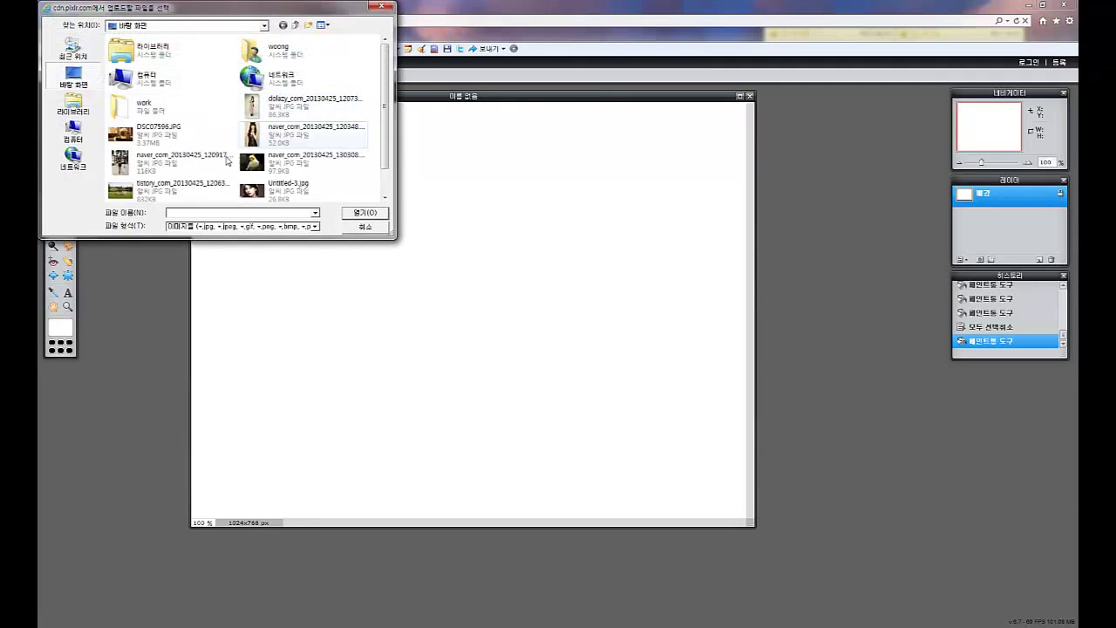
pyautogui.doubleClick(183, 186)
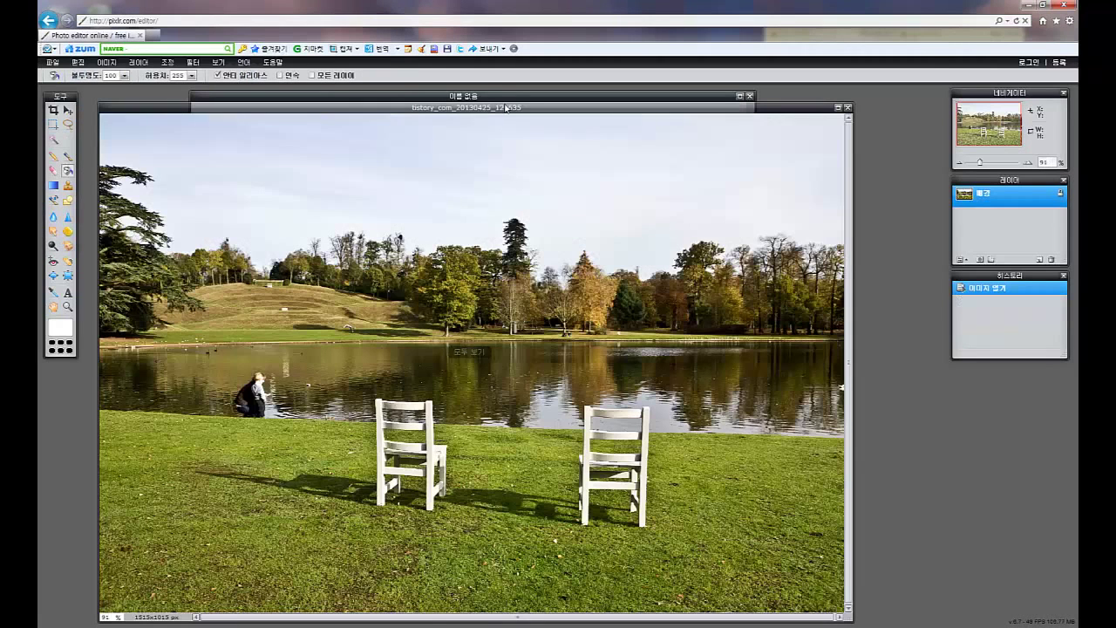
pyautogui.moveTo(523, 108); pyautogui.dragTo(547, 102)
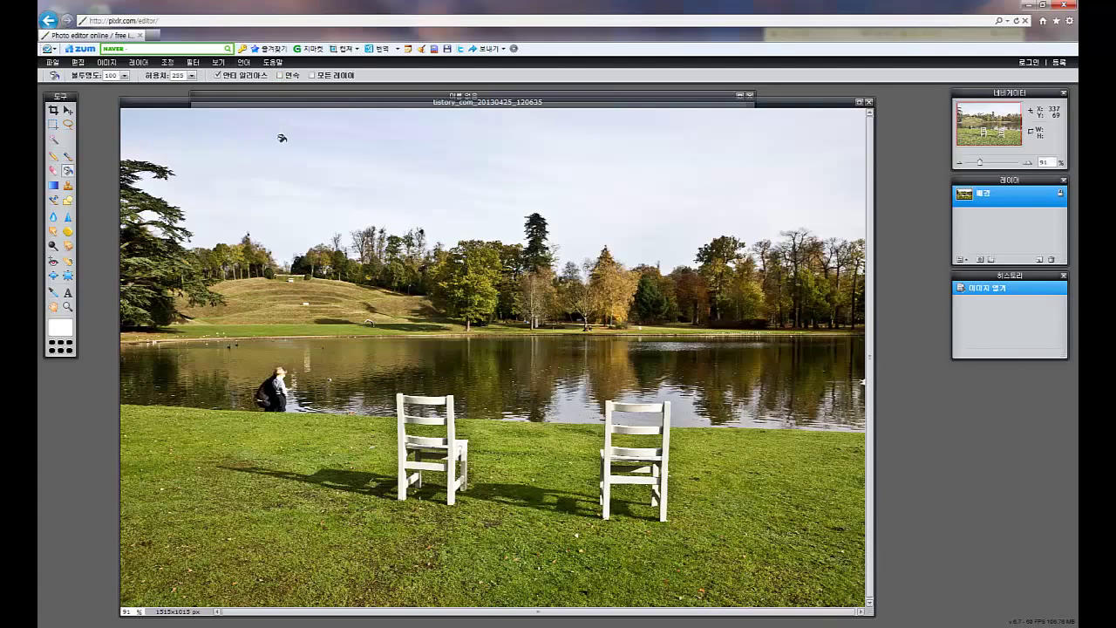
pyautogui.click(313, 142)
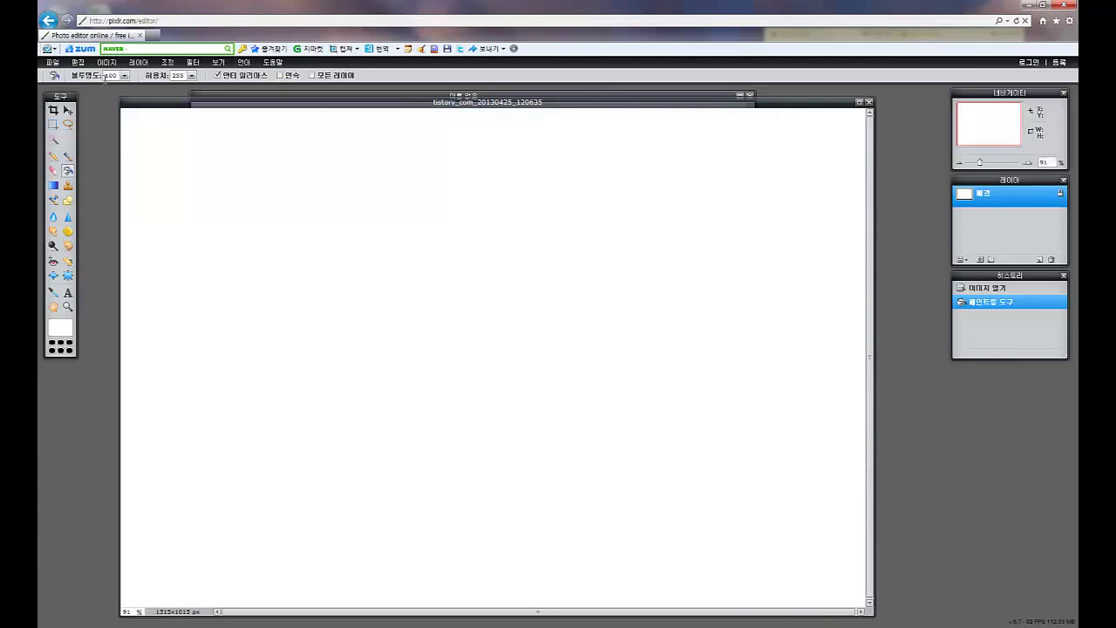
# Step: Undo the white fill over the photo and fill the sky with white at a Paint Bucket tolerance of 51
pyautogui.click(192, 76)
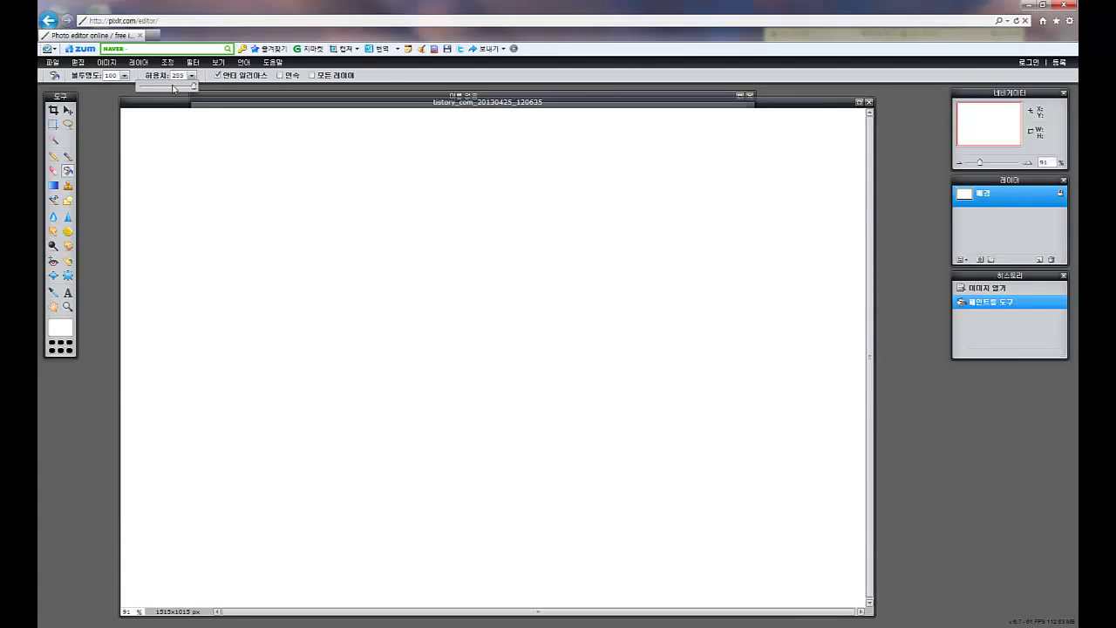
pyautogui.moveTo(194, 88); pyautogui.dragTo(153, 88)
pyautogui.click(78, 63)
pyautogui.click(96, 77)
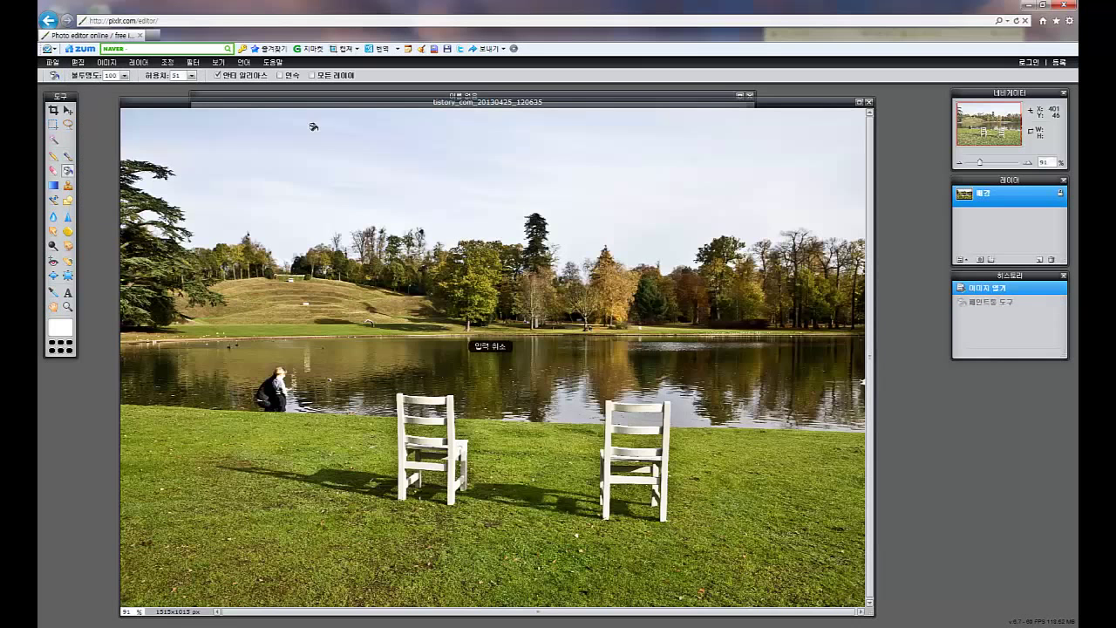
pyautogui.click(323, 176)
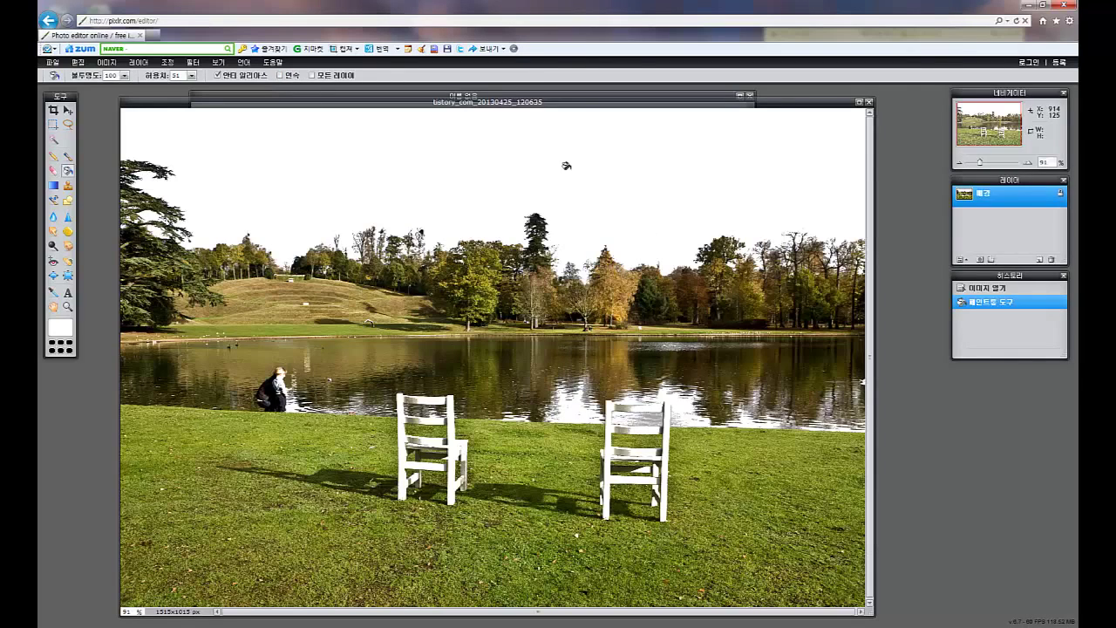
pyautogui.click(566, 165)
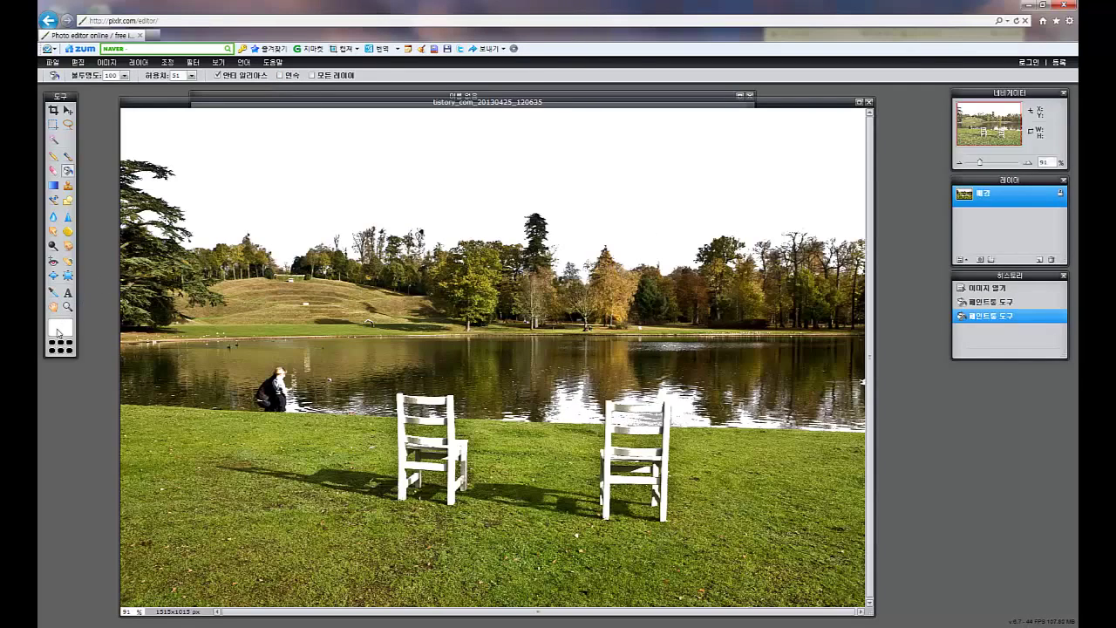
# Step: Set the foreground color to red #d42f2f and fill the photo's white sky with it, using non-contiguous filling
pyautogui.click(57, 329)
pyautogui.click(476, 296)
pyautogui.click(517, 296)
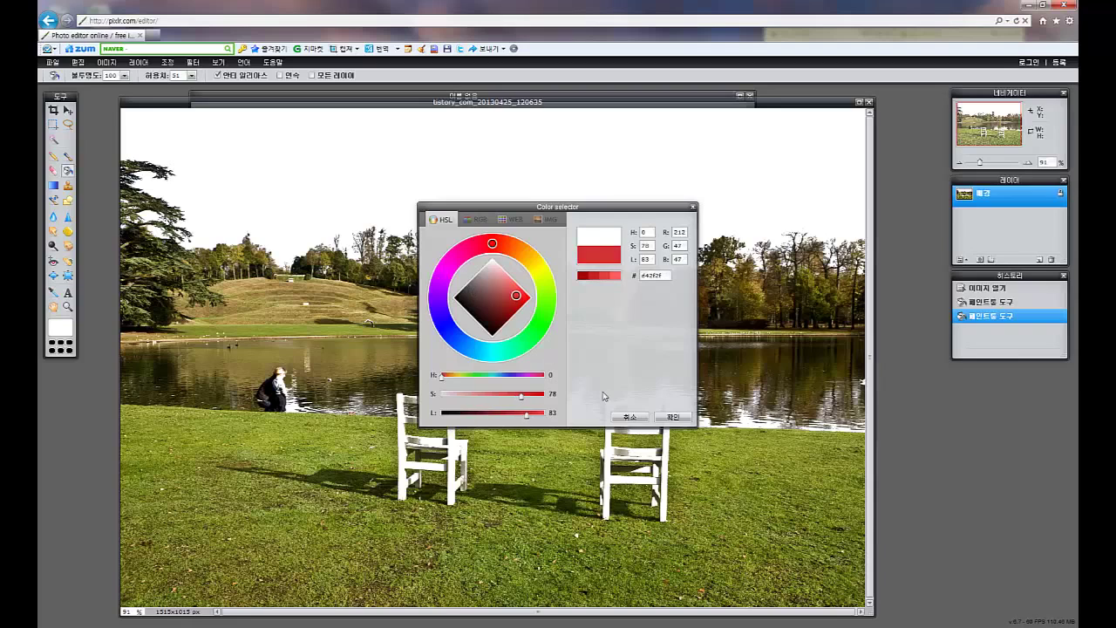
pyautogui.click(670, 417)
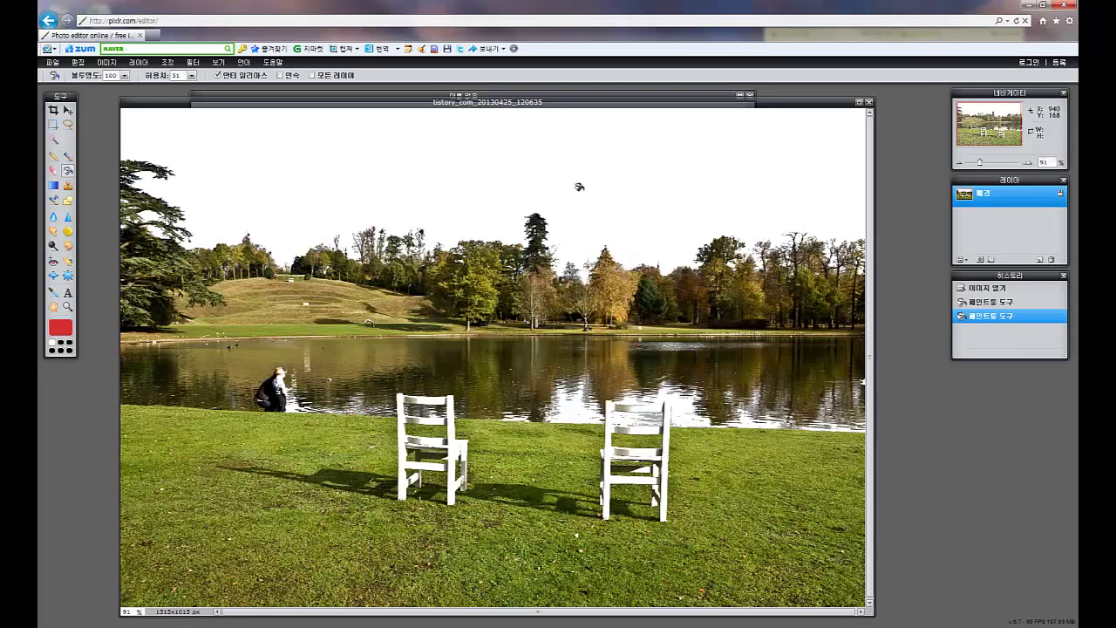
pyautogui.click(671, 234)
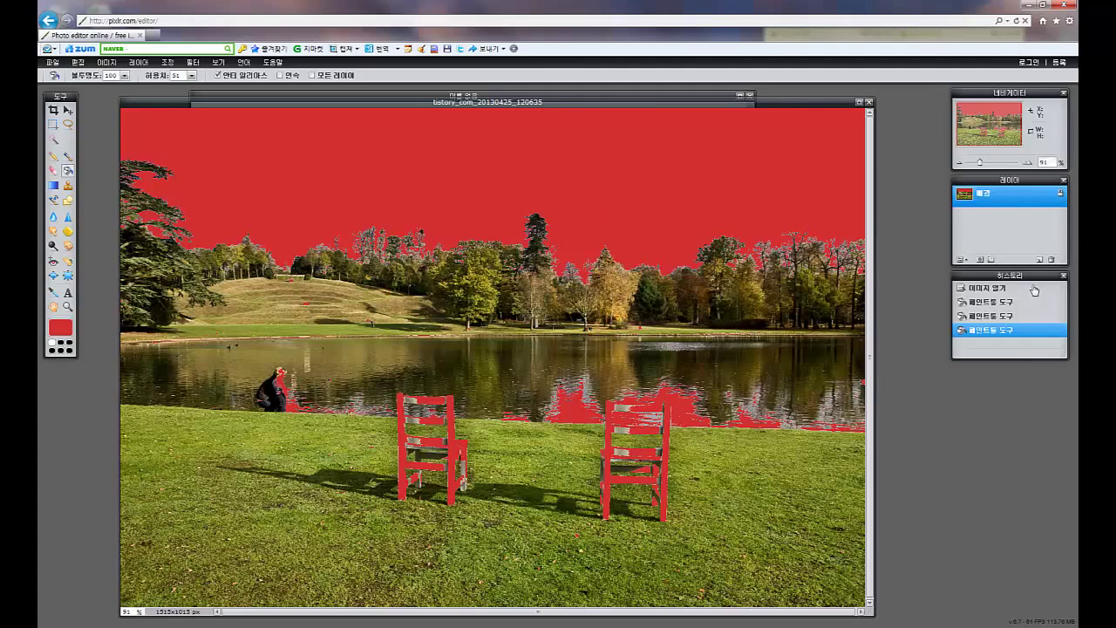
# Step: Restore the photo to its opened state and fill only the connected sky area with red
pyautogui.click(994, 288)
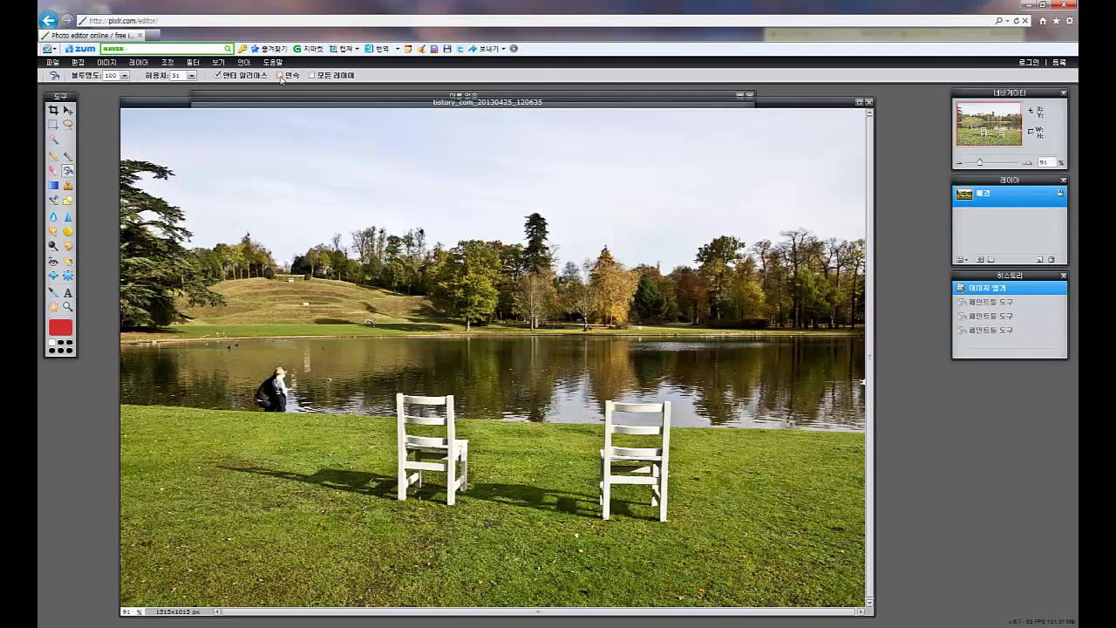
pyautogui.click(302, 167)
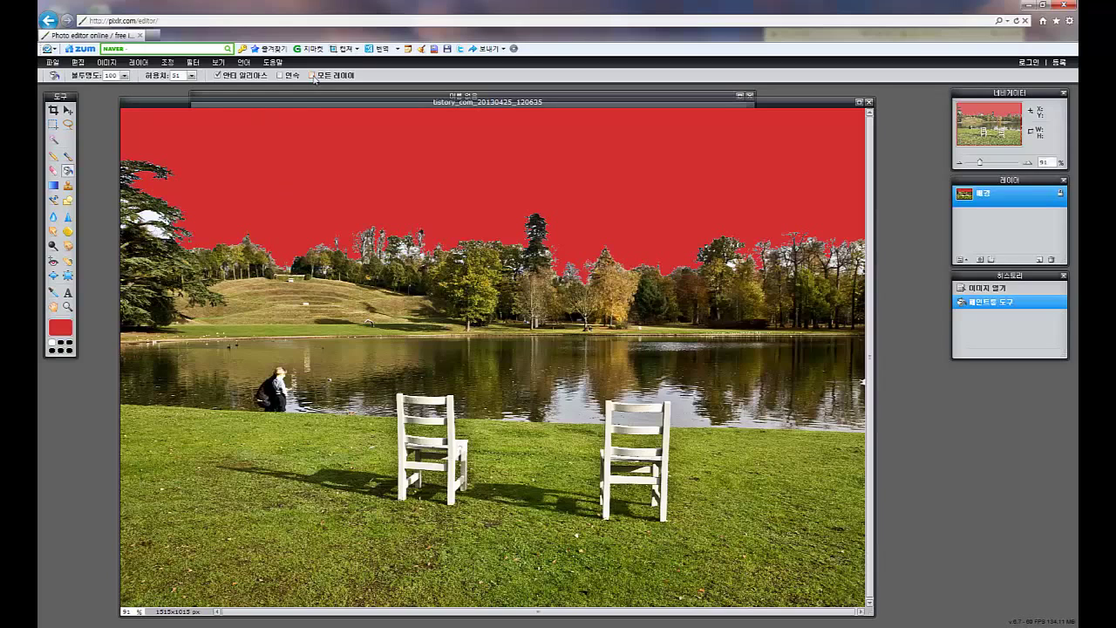
pyautogui.click(280, 76)
# Step: Switch off anti-aliasing for the Paint Bucket and close the lake photo
pyautogui.click(216, 76)
pyautogui.click(868, 103)
pyautogui.click(562, 366)
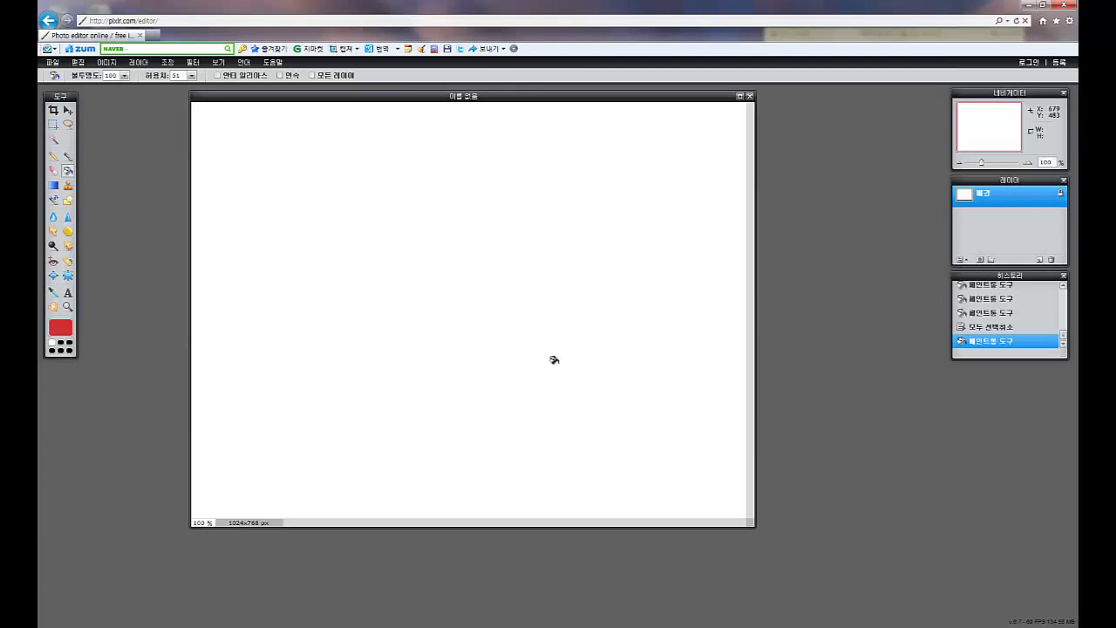
# Step: Draw several linear white-to-black gradients horizontally across the blank canvas, each over a shorter distance
pyautogui.click(53, 185)
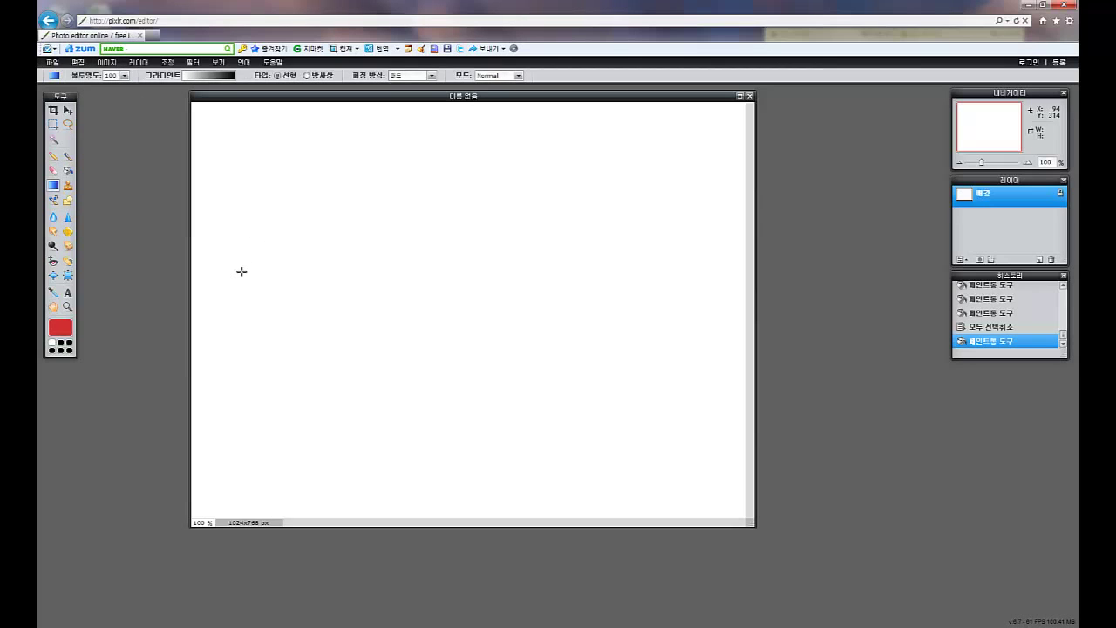
pyautogui.moveTo(241, 271); pyautogui.dragTo(668, 256)
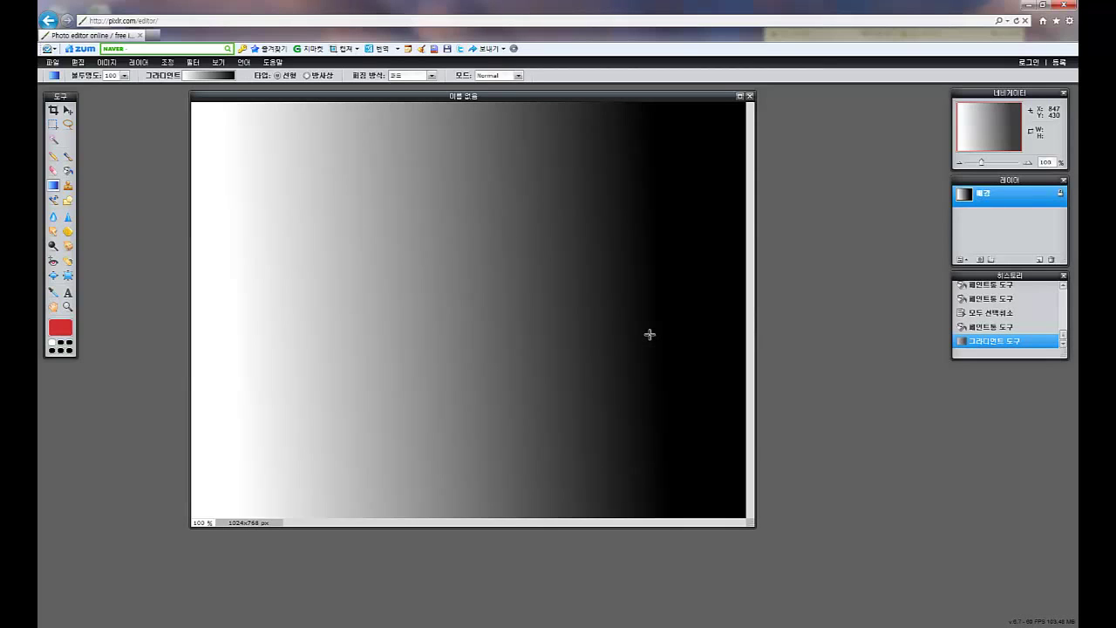
pyautogui.moveTo(311, 302); pyautogui.dragTo(639, 305)
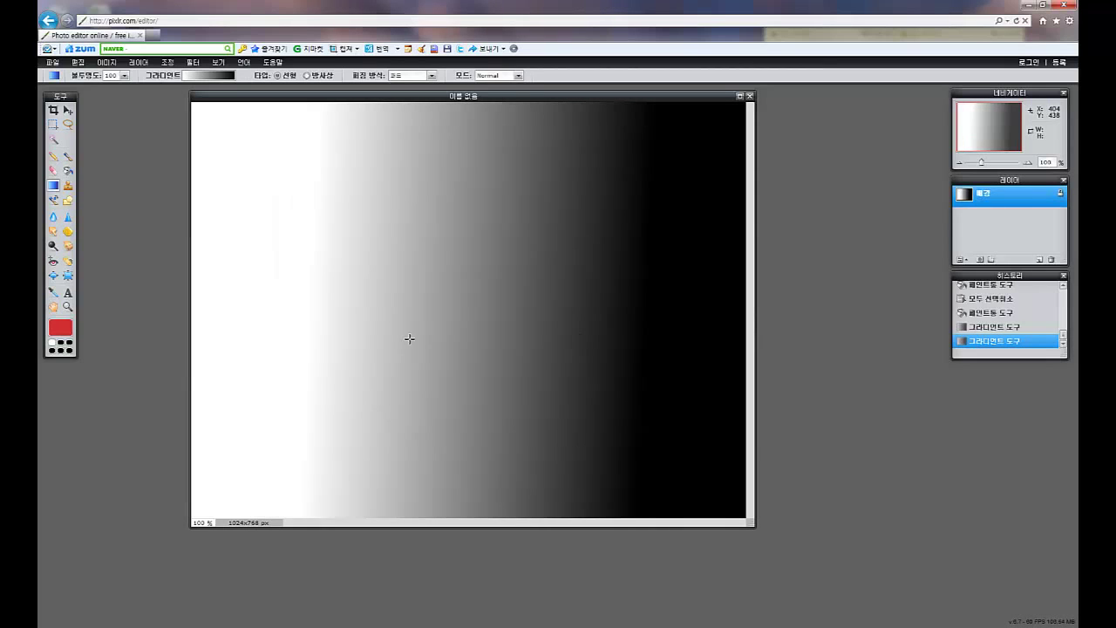
pyautogui.moveTo(355, 315); pyautogui.dragTo(615, 322)
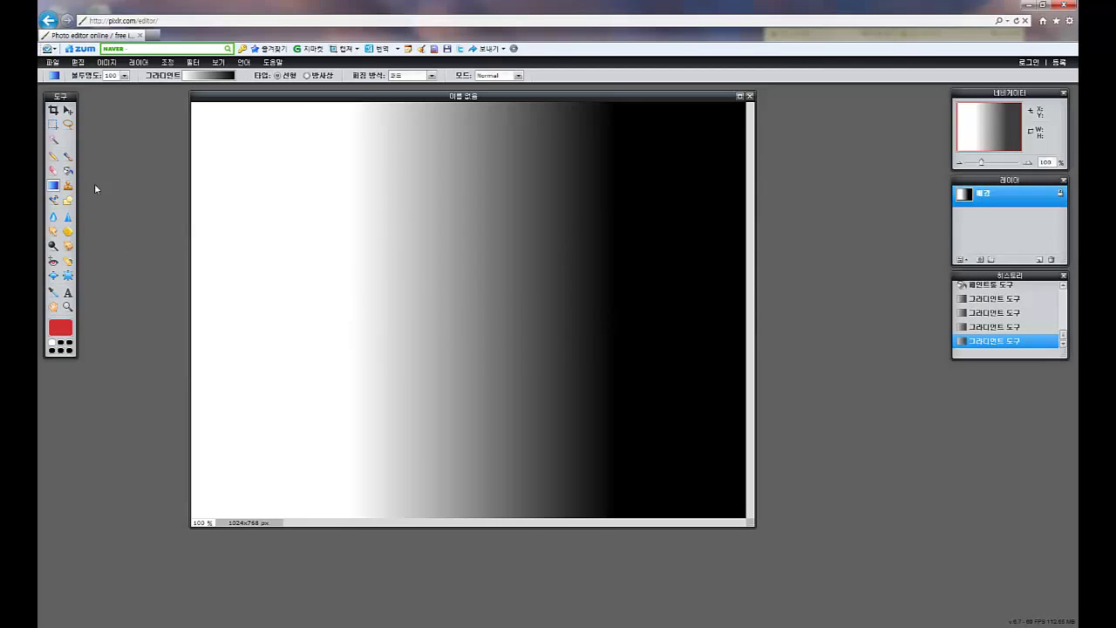
# Step: Set the Gradient tool's opacity to 42 and layer several gradients in both horizontal directions over the canvas
pyautogui.click(124, 76)
pyautogui.moveTo(121, 88); pyautogui.dragTo(97, 88)
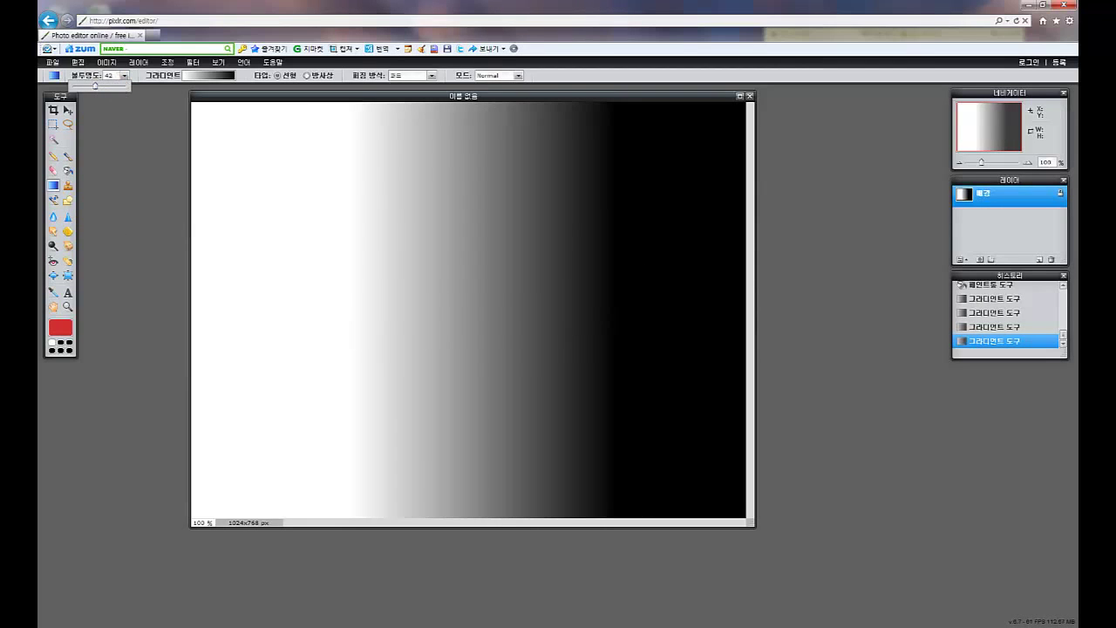
pyautogui.moveTo(250, 220); pyautogui.dragTo(372, 233)
pyautogui.moveTo(350, 280); pyautogui.dragTo(443, 293)
pyautogui.moveTo(567, 231); pyautogui.dragTo(366, 296)
pyautogui.moveTo(626, 258); pyautogui.dragTo(279, 272)
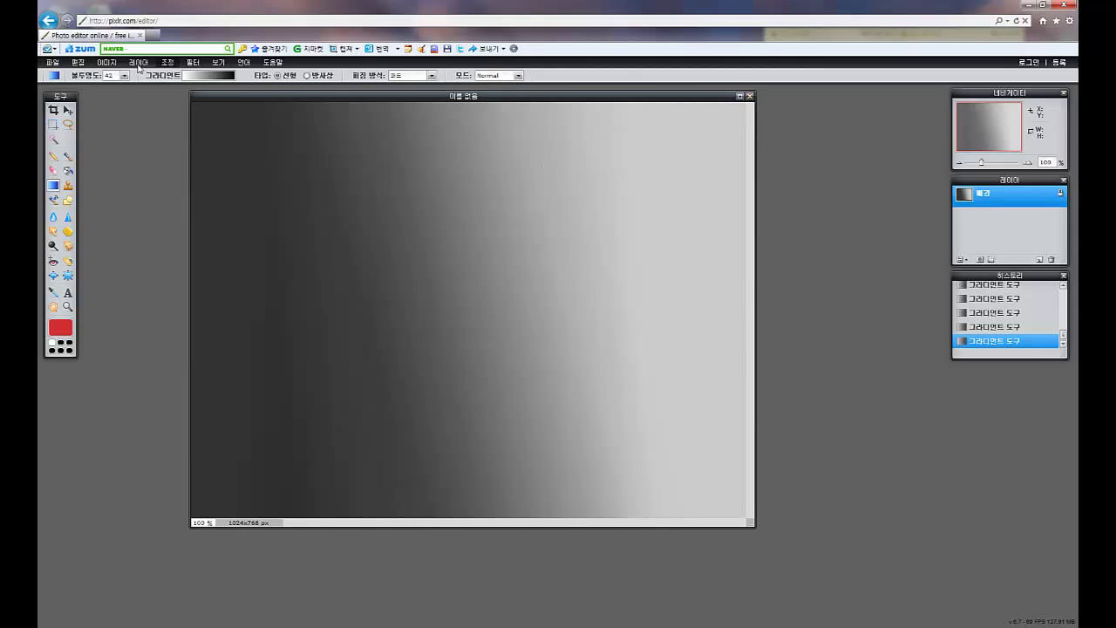
# Step: Open the tistory_com_20130425_120635 photo again and add a new layer above its background
pyautogui.click(53, 61)
pyautogui.click(74, 87)
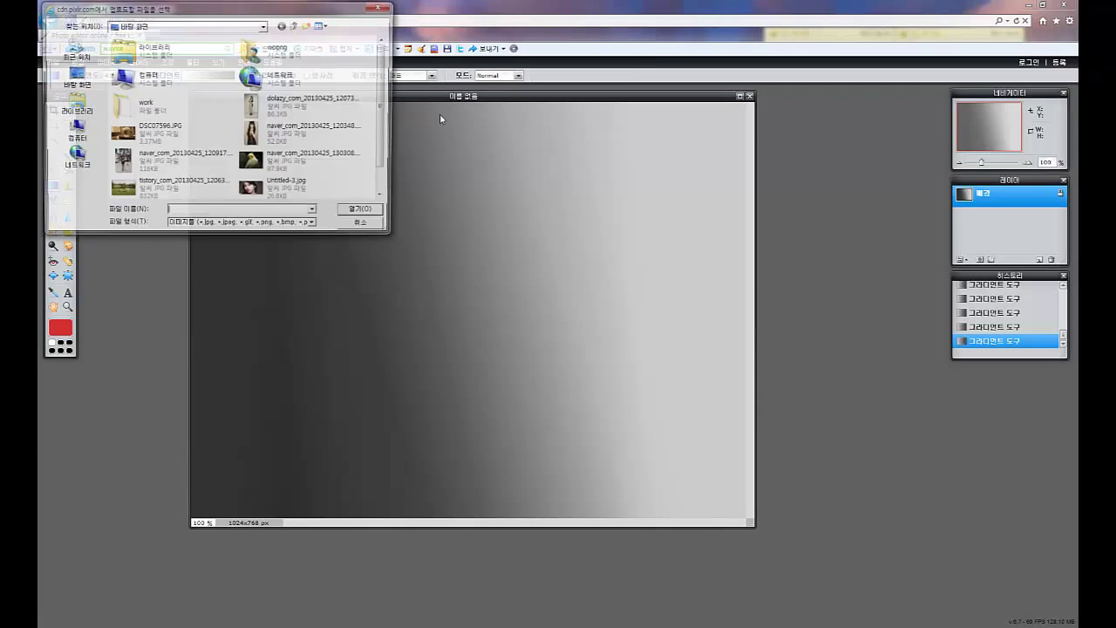
pyautogui.doubleClick(174, 185)
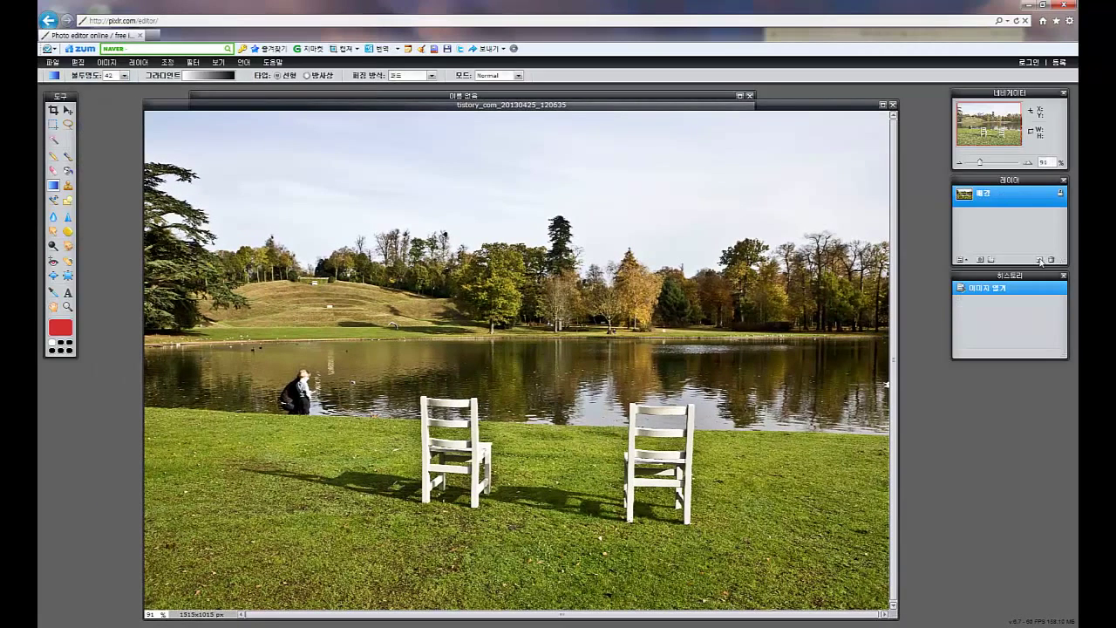
pyautogui.click(1038, 259)
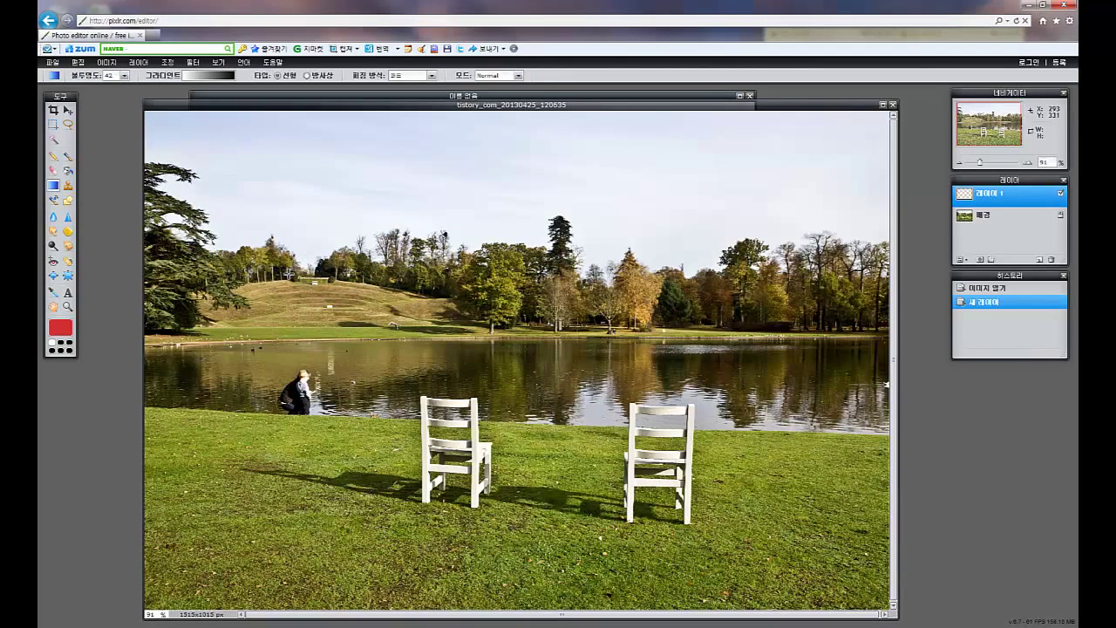
# Step: Draw a horizontal white-to-black gradient on the new layer at 42 opacity and another over it at 100 opacity
pyautogui.moveTo(301, 272); pyautogui.dragTo(513, 275)
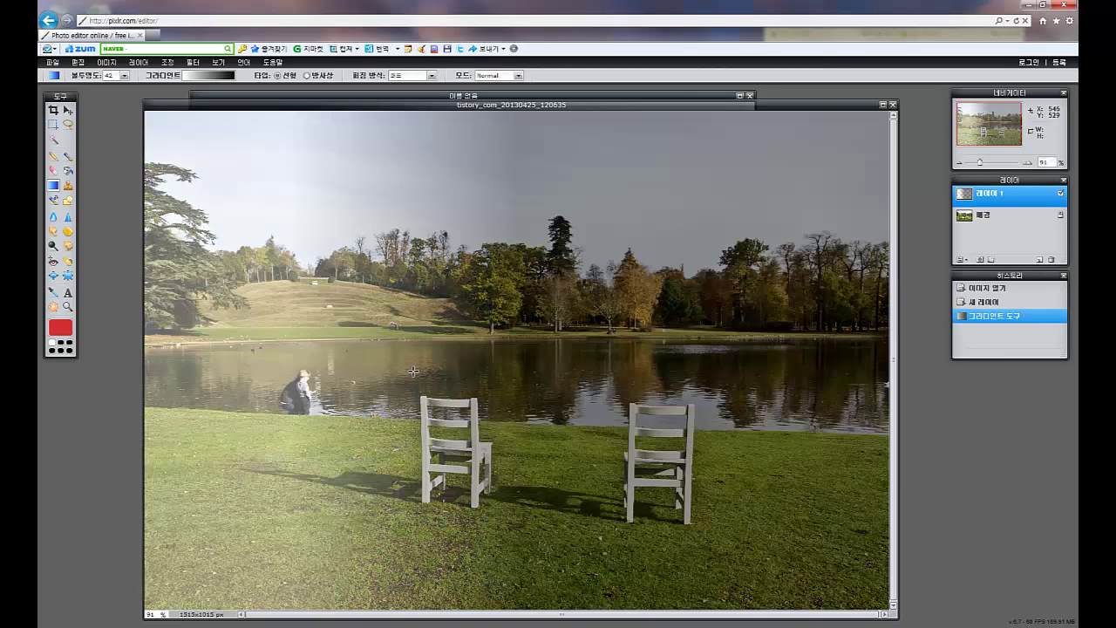
pyautogui.click(125, 78)
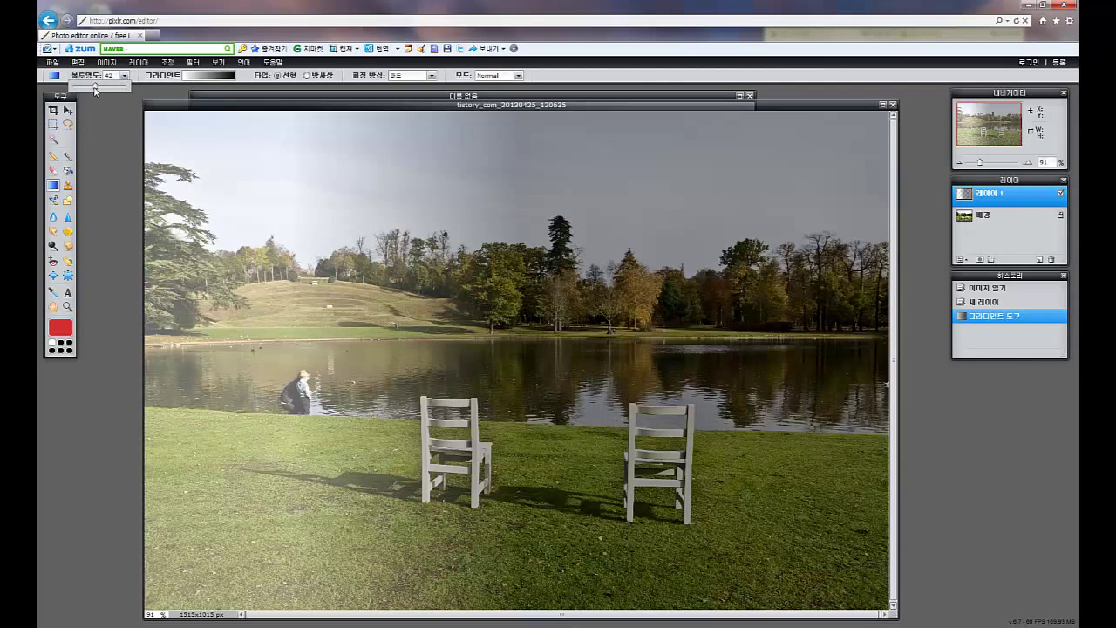
pyautogui.moveTo(94, 87); pyautogui.dragTo(129, 87)
pyautogui.moveTo(218, 246); pyautogui.dragTo(554, 261)
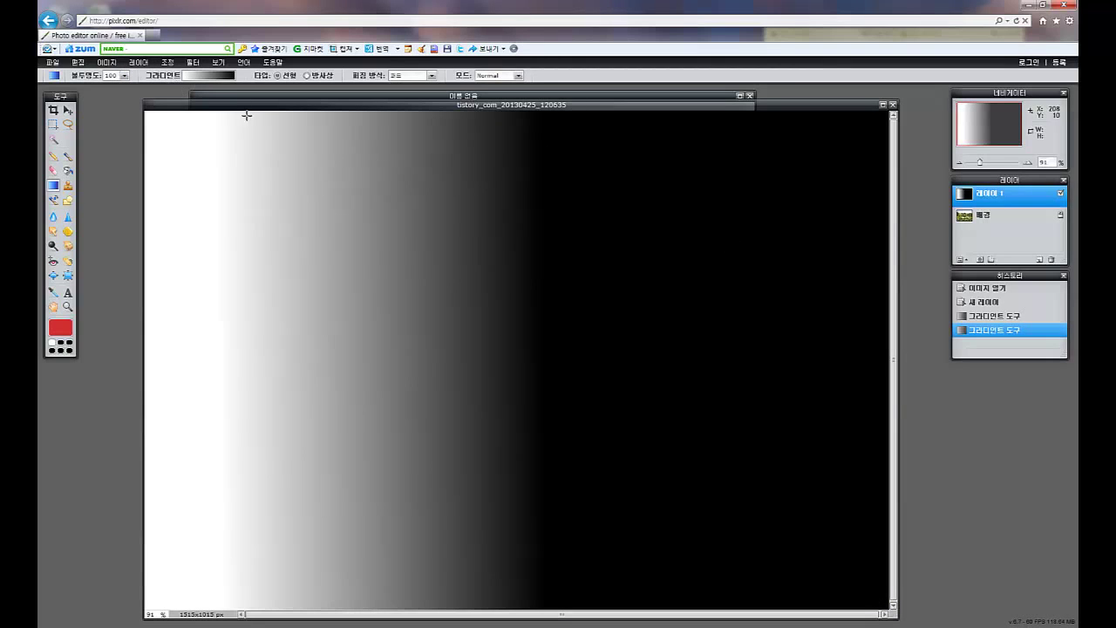
# Step: Browse the gradient presets and choose the magenta preset with a hard color split
pyautogui.click(214, 76)
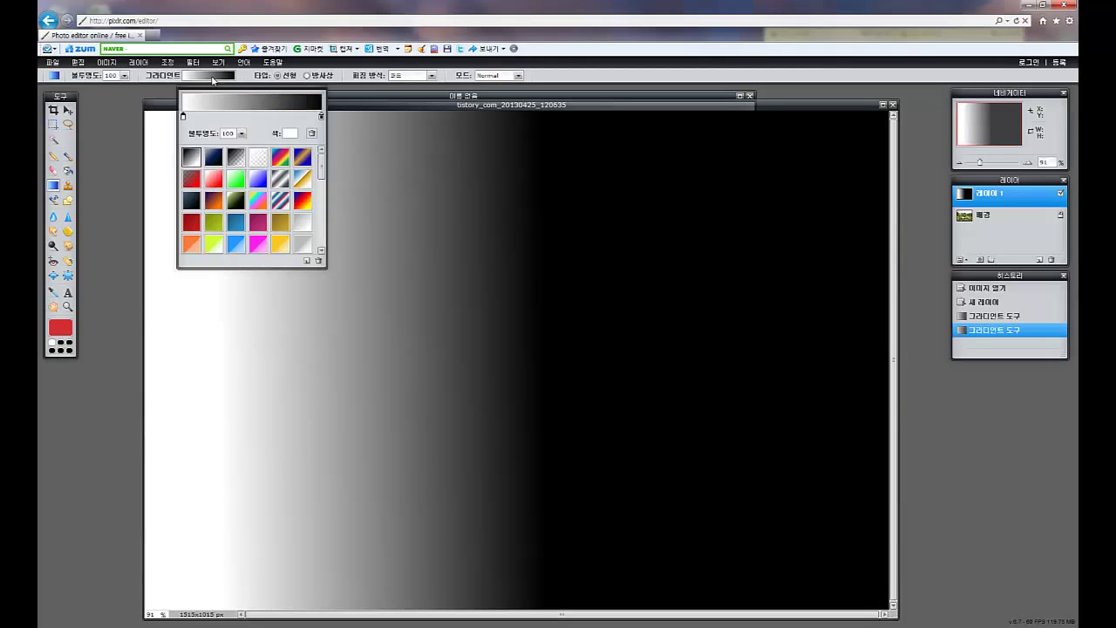
pyautogui.click(213, 78)
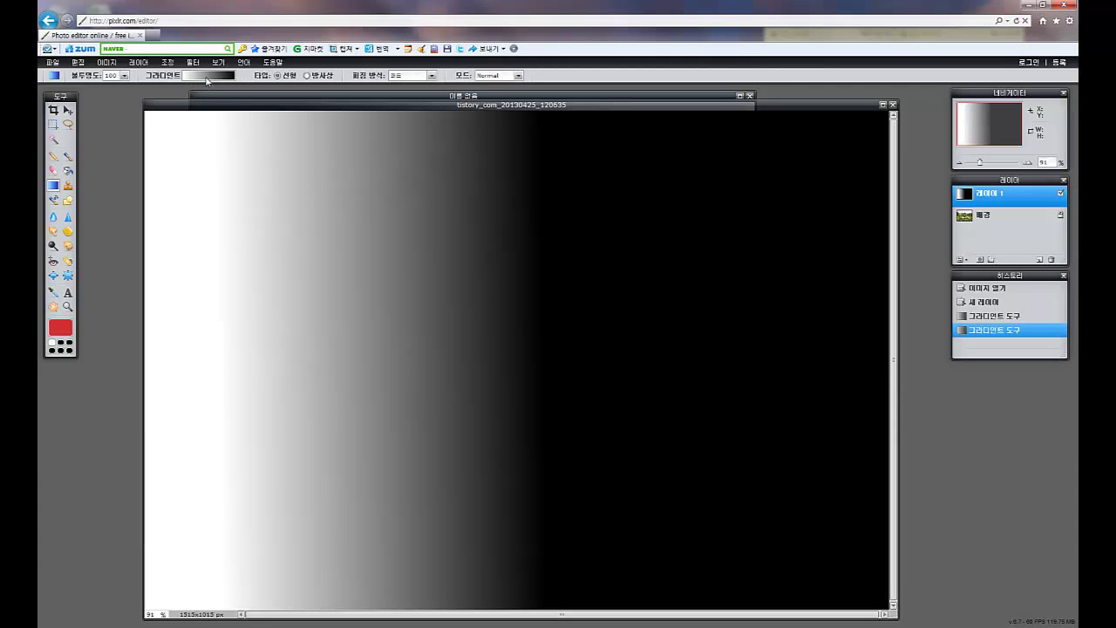
pyautogui.click(208, 80)
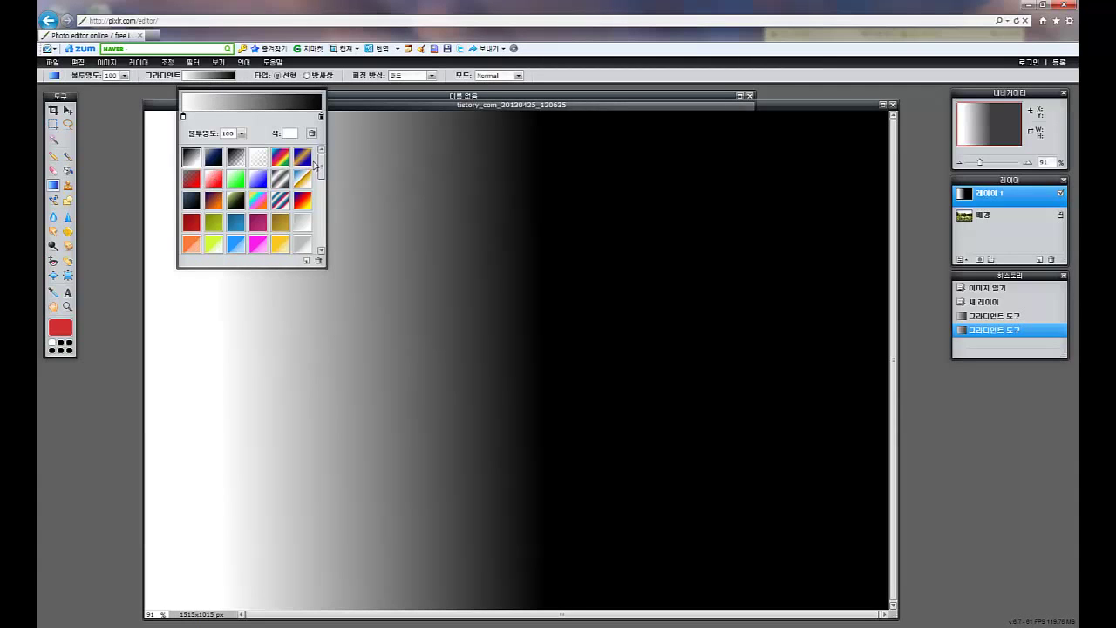
pyautogui.moveTo(319, 166); pyautogui.dragTo(321, 229)
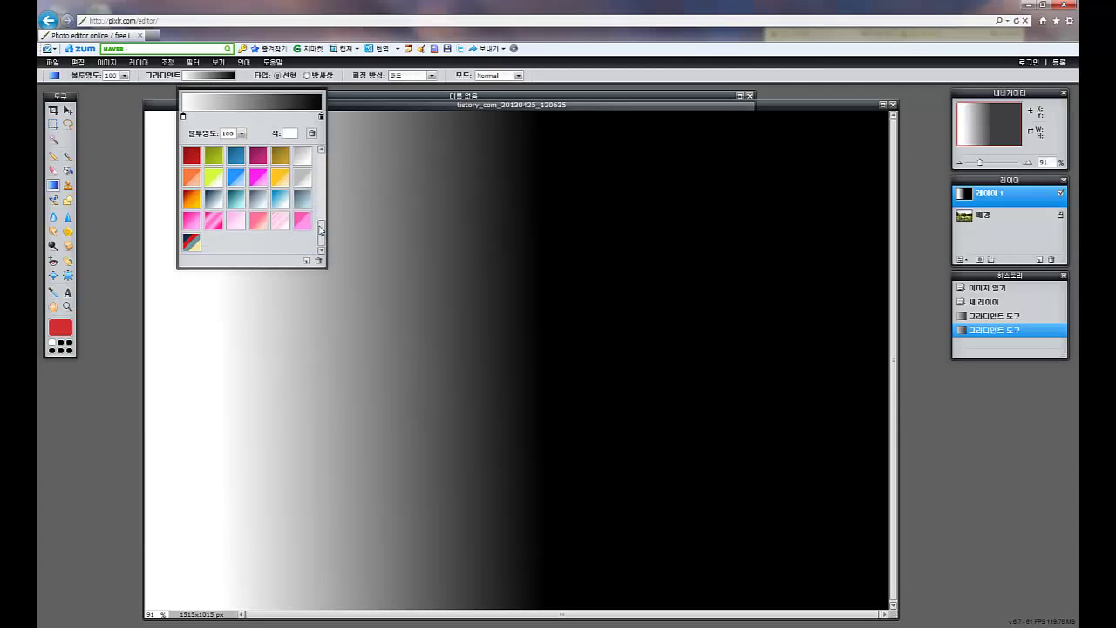
pyautogui.click(259, 177)
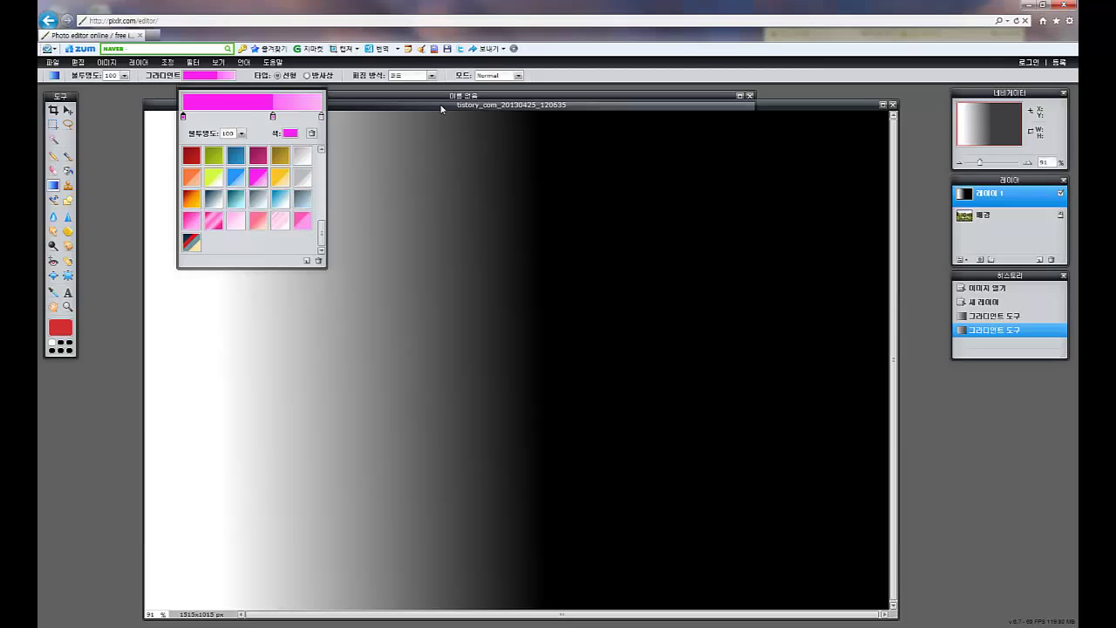
# Step: Draw several linear gradients with the magenta preset over the new layer in both horizontal directions, at slightly different angles
pyautogui.moveTo(314, 227); pyautogui.dragTo(452, 278)
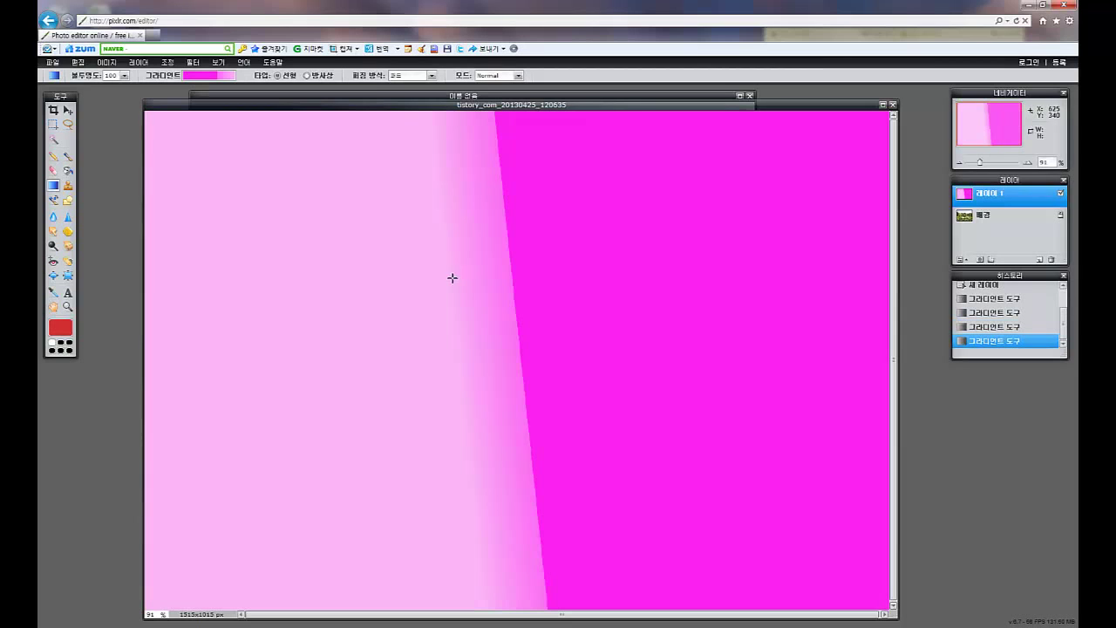
pyautogui.moveTo(380, 336); pyautogui.dragTo(689, 368)
pyautogui.moveTo(736, 408); pyautogui.dragTo(456, 367)
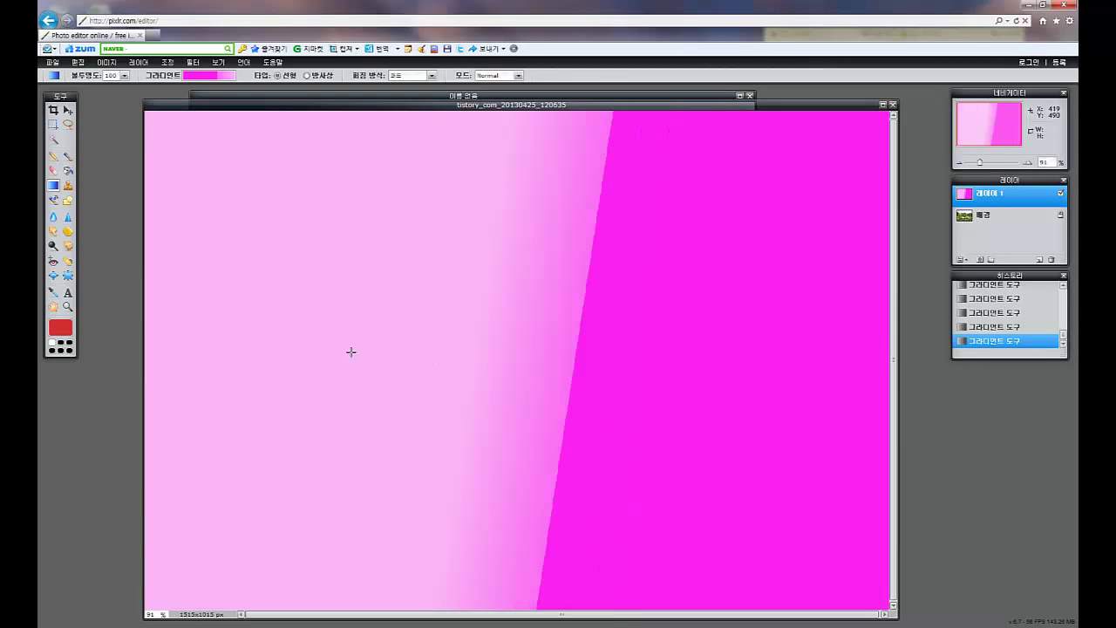
pyautogui.moveTo(336, 319); pyautogui.dragTo(546, 366)
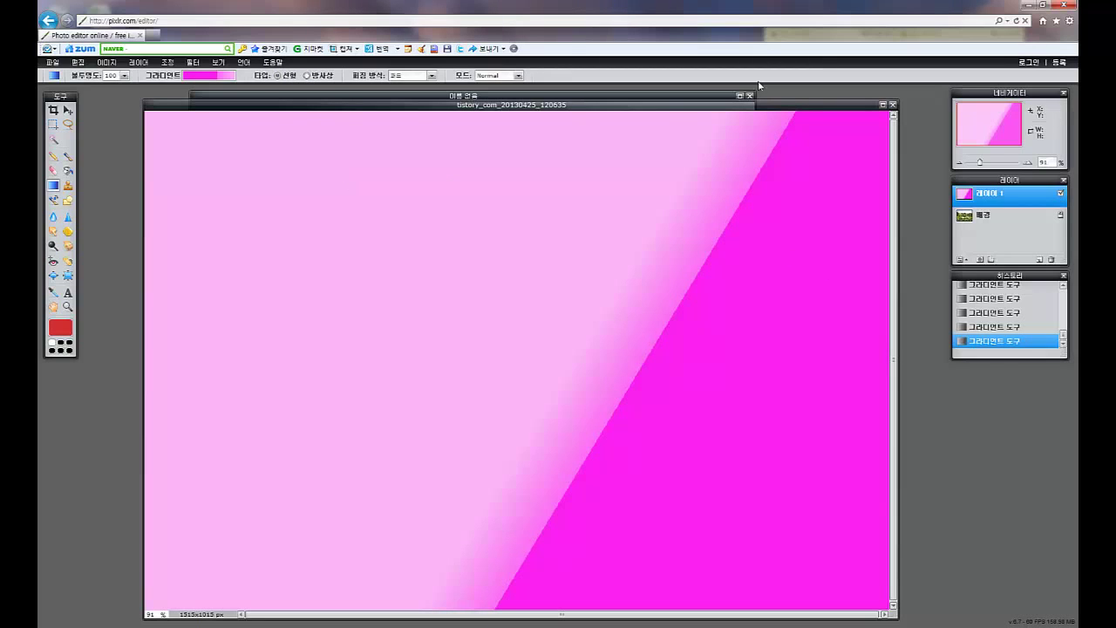
# Step: Switch the gradient type to radial (방사상) and draw radial gradients of different sizes and positions over the layer
pyautogui.click(307, 76)
pyautogui.moveTo(453, 246); pyautogui.dragTo(566, 287)
pyautogui.moveTo(677, 451); pyautogui.dragTo(471, 422)
pyautogui.moveTo(397, 425); pyautogui.dragTo(245, 349)
pyautogui.moveTo(315, 258); pyautogui.dragTo(556, 157)
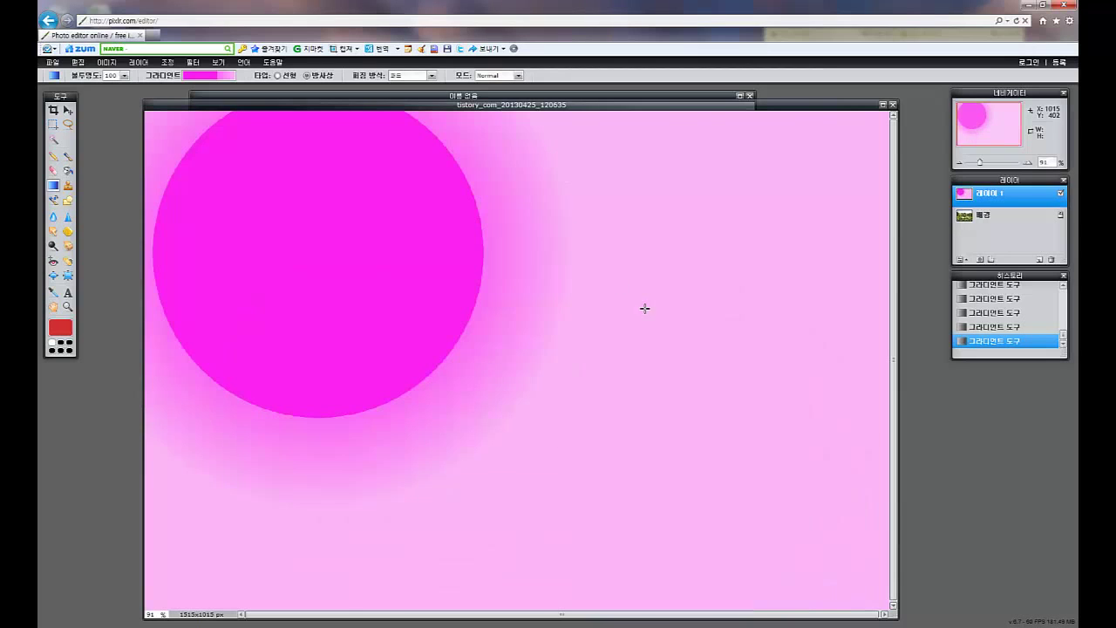
pyautogui.moveTo(645, 308); pyautogui.dragTo(733, 433)
pyautogui.moveTo(732, 491); pyautogui.dragTo(453, 492)
pyautogui.moveTo(381, 465); pyautogui.dragTo(366, 341)
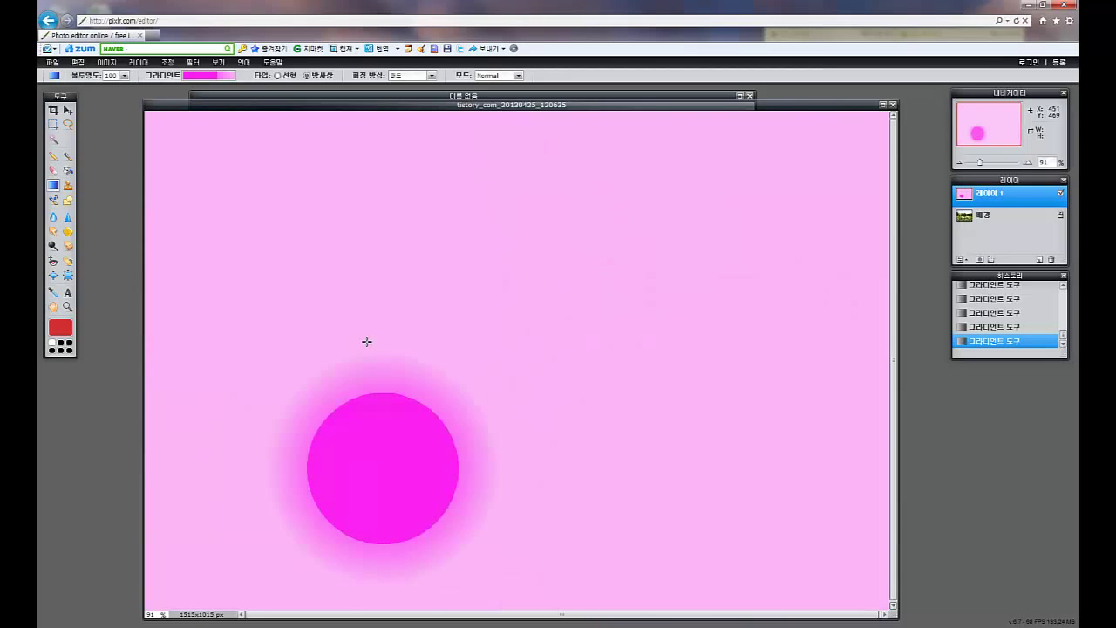
pyautogui.moveTo(418, 252); pyautogui.dragTo(663, 187)
pyautogui.moveTo(552, 539); pyautogui.dragTo(351, 438)
pyautogui.moveTo(292, 397); pyautogui.dragTo(518, 314)
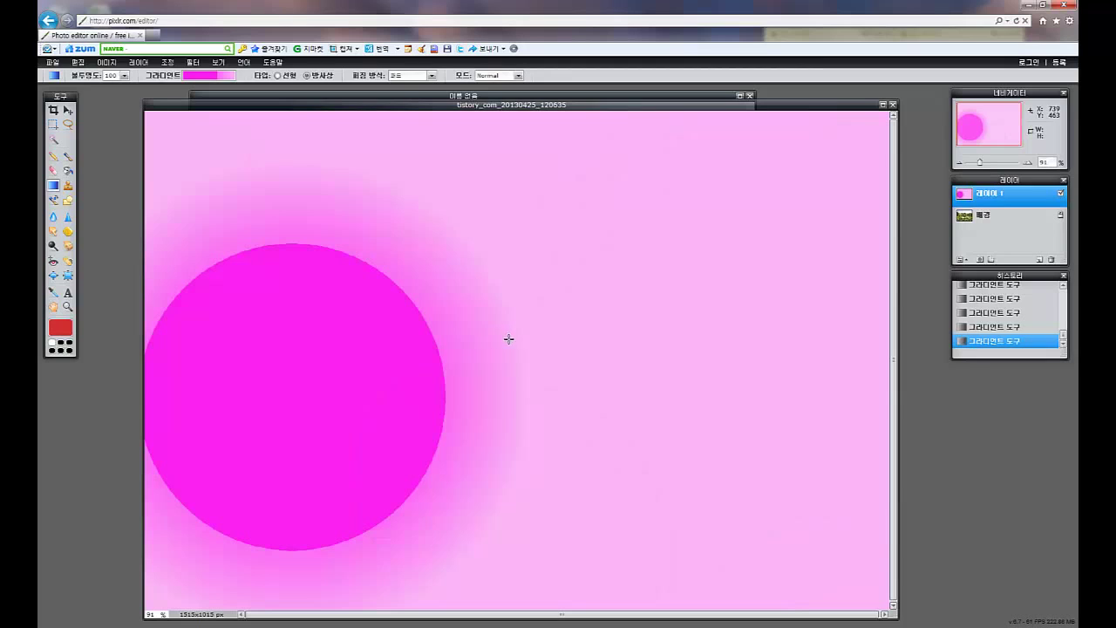
# Step: Set the gradient's spread method to reflect (반사) and draw a radial gradient from the upper middle of the layer
pyautogui.click(432, 75)
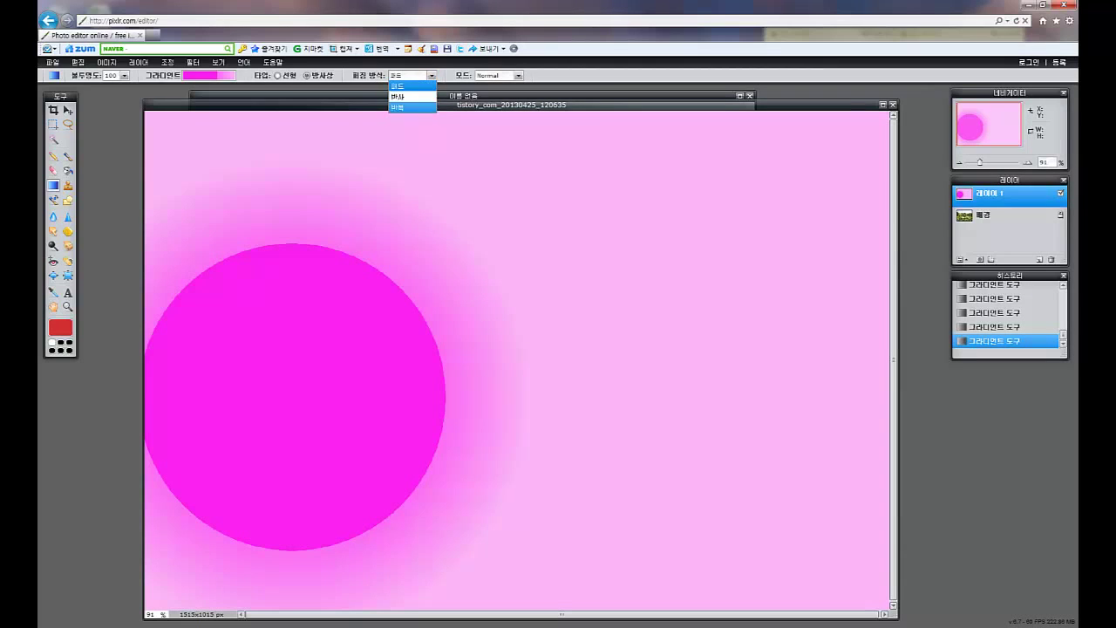
pyautogui.click(418, 105)
pyautogui.moveTo(504, 228); pyautogui.dragTo(585, 290)
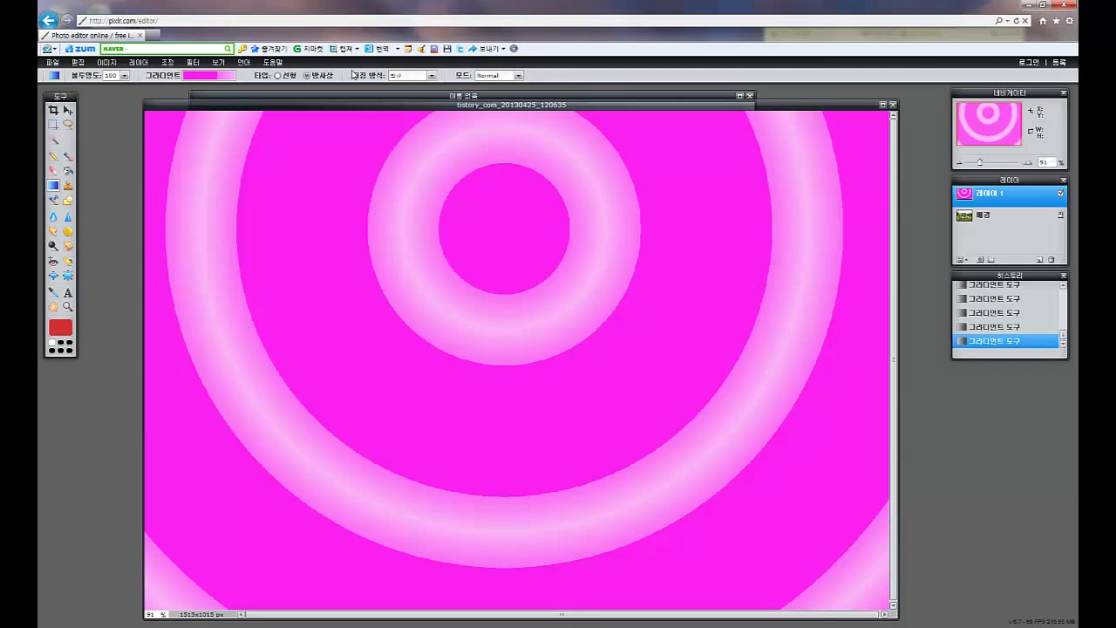
# Step: Set the gradient's spread method to repeat (반복) and draw several radial gradients with differently spaced rings
pyautogui.click(430, 76)
pyautogui.click(423, 104)
pyautogui.moveTo(460, 187); pyautogui.dragTo(584, 287)
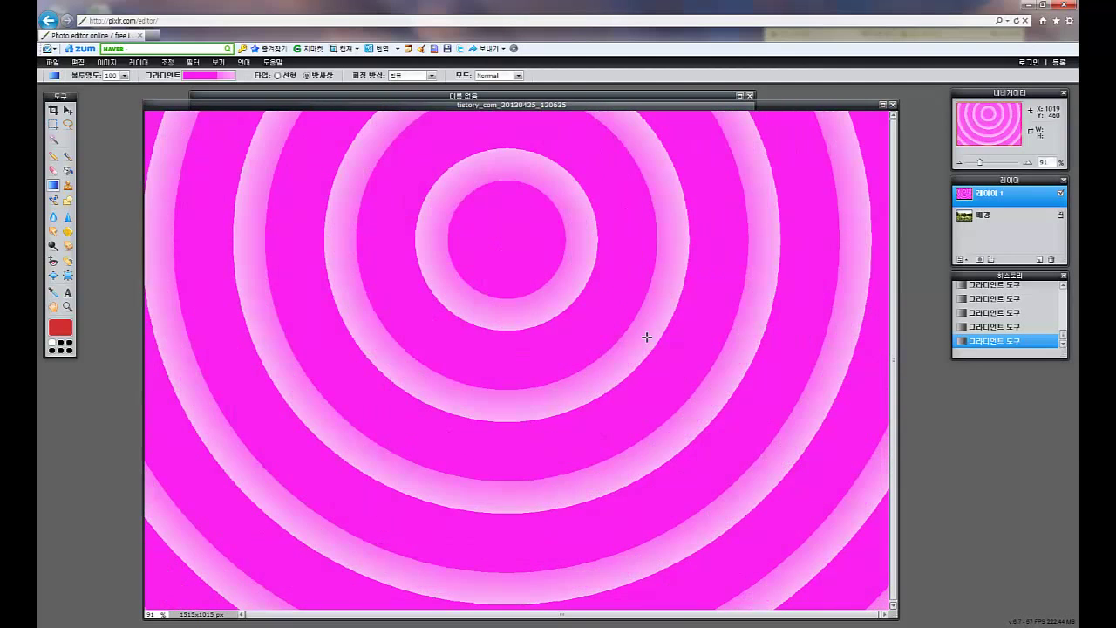
pyautogui.moveTo(671, 393); pyautogui.dragTo(390, 399)
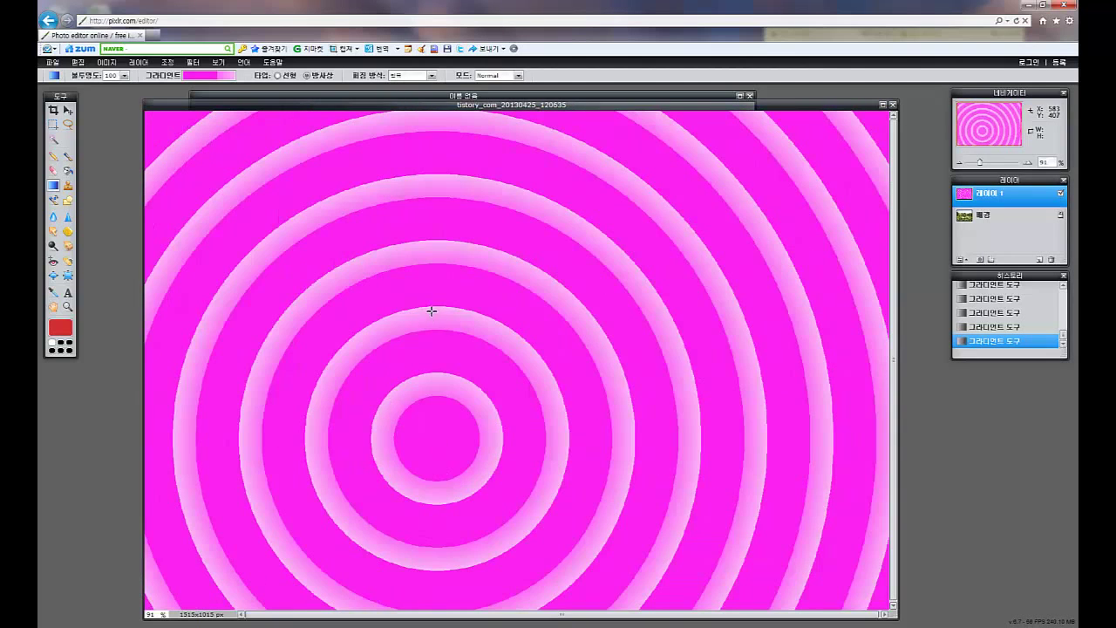
pyautogui.moveTo(432, 311); pyautogui.dragTo(374, 306)
# Step: Return the spread method to reflect (반사) and draw another radial gradient near the layer's upper edge
pyautogui.click(433, 76)
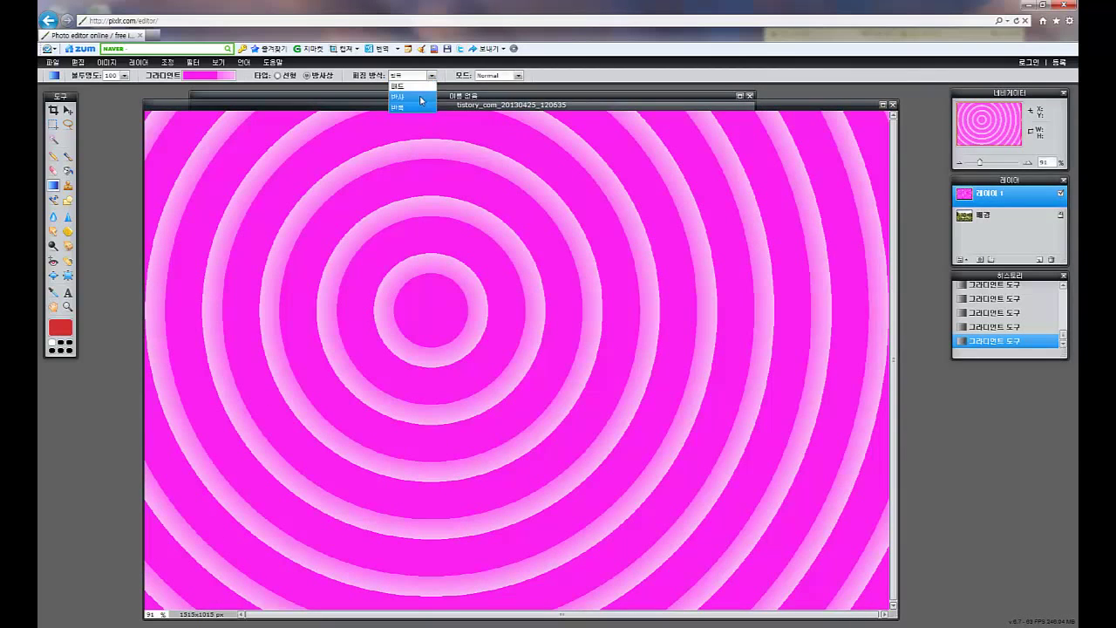
pyautogui.click(410, 98)
pyautogui.moveTo(430, 180); pyautogui.dragTo(521, 261)
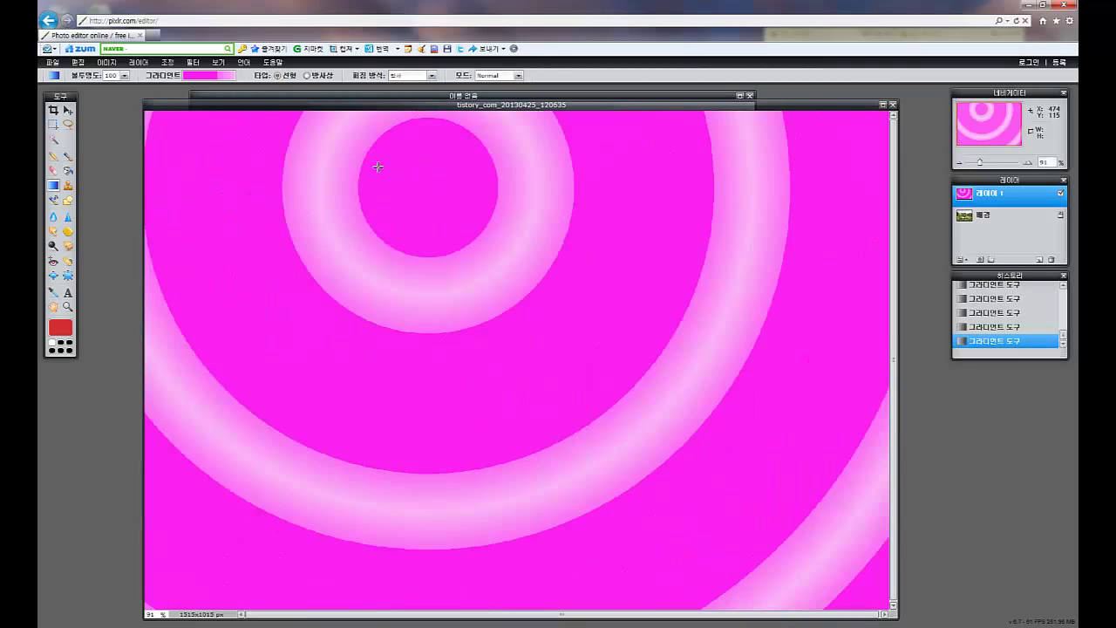
# Step: Switch the gradient type to linear (선형) and draw reflected linear gradients with different stripe widths across the layer
pyautogui.moveTo(355, 290); pyautogui.dragTo(525, 312)
pyautogui.moveTo(554, 364); pyautogui.dragTo(653, 353)
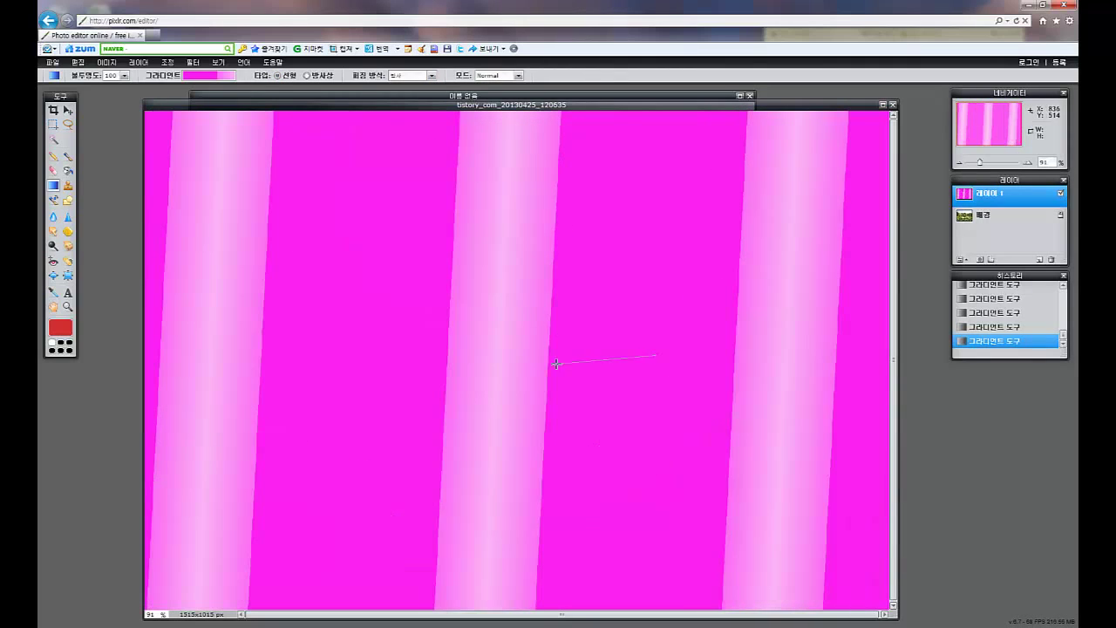
pyautogui.moveTo(310, 374); pyautogui.dragTo(538, 358)
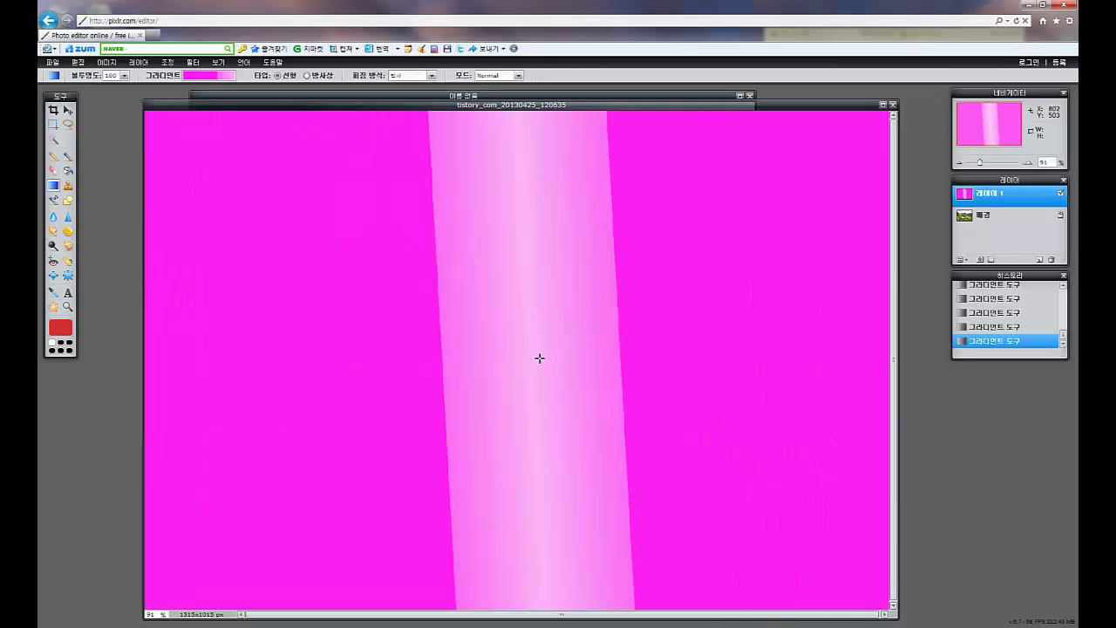
# Step: Set the spread method to repeat (반복) and draw a linear gradient that fills the layer with narrow slanted stripes
pyautogui.click(431, 77)
pyautogui.click(417, 109)
pyautogui.moveTo(331, 270)
pyautogui.mouseDown()
pyautogui.moveTo(569, 265)
pyautogui.moveTo(427, 322)
pyautogui.moveTo(538, 320)
pyautogui.moveTo(537, 332)
pyautogui.mouseUp()
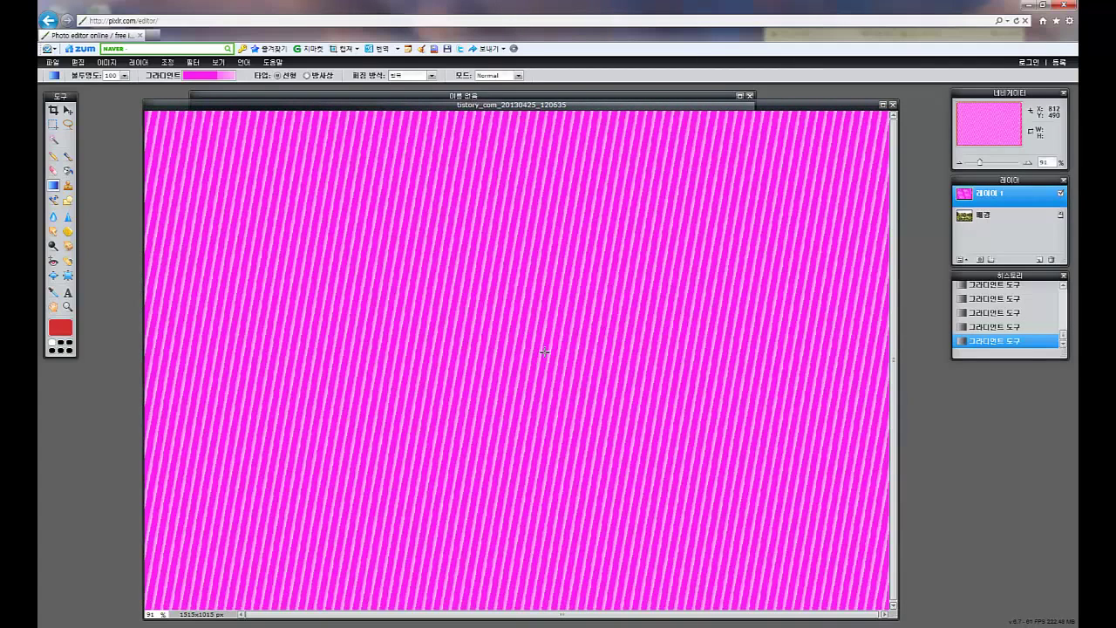
# Step: Reset the gradient's spread method to pad (패드) and look through the available blend modes
pyautogui.click(431, 76)
pyautogui.click(417, 93)
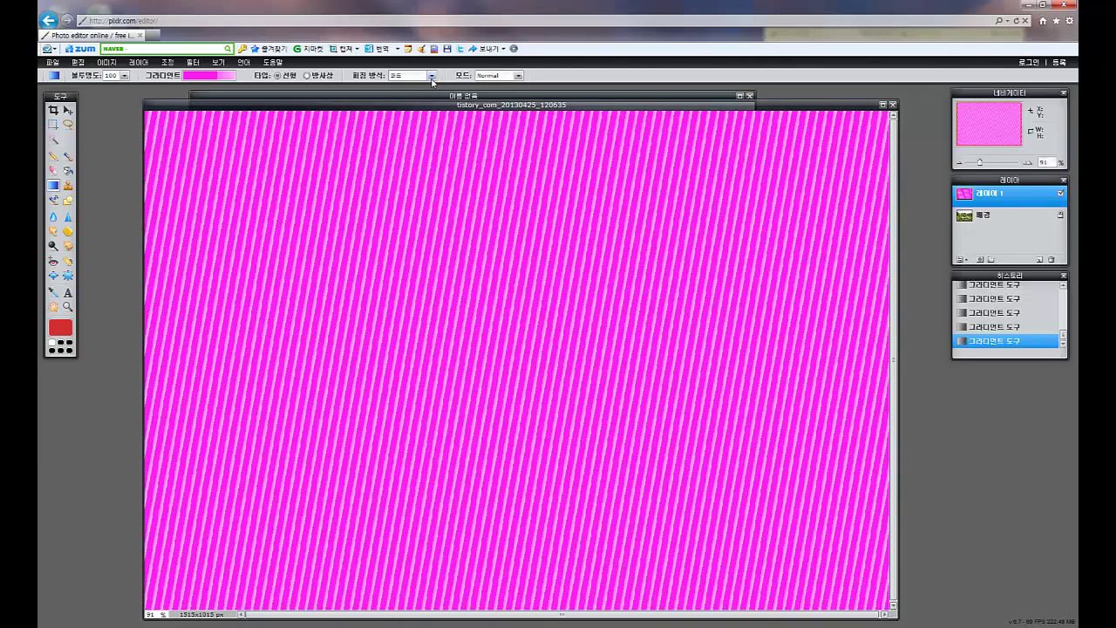
pyautogui.click(518, 75)
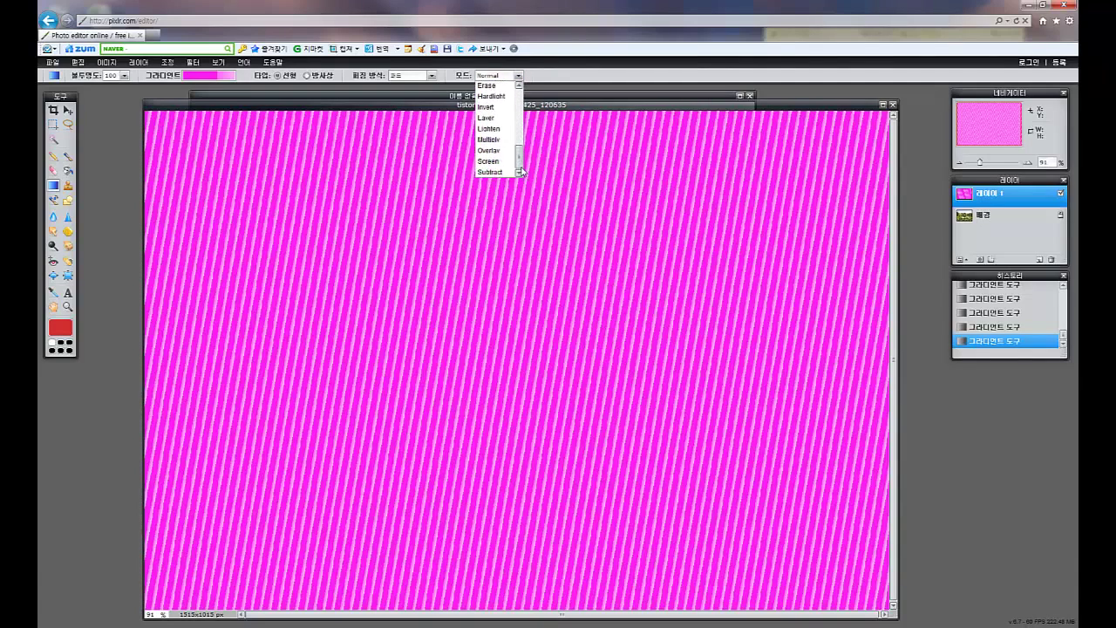
pyautogui.moveTo(522, 102); pyautogui.dragTo(527, 166)
pyautogui.click(520, 76)
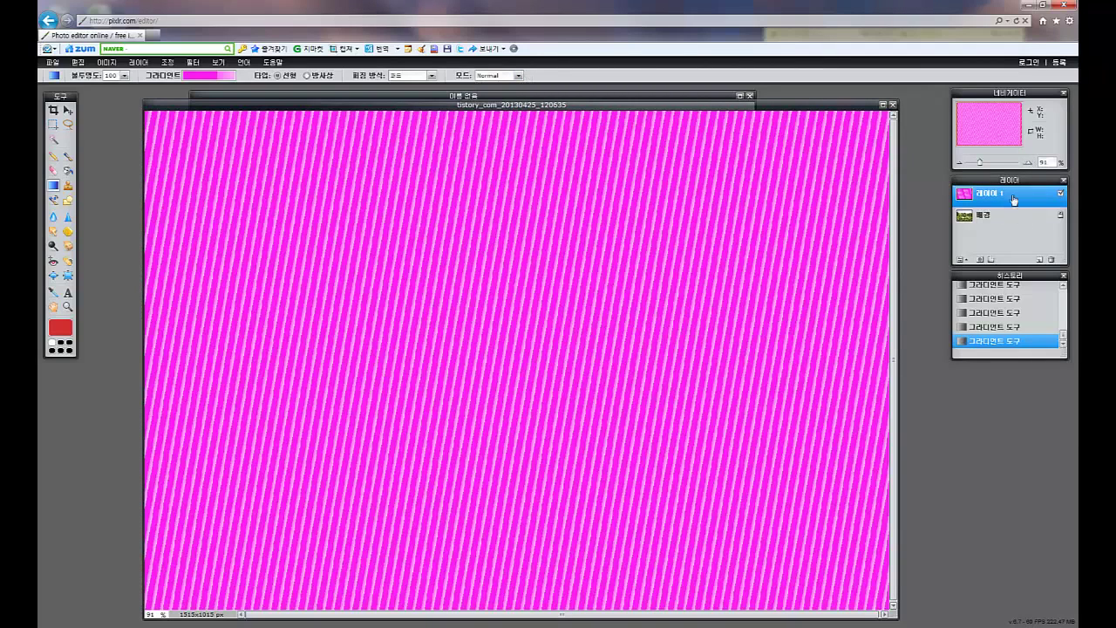
# Step: Delete the striped gradient layer and choose the dark blue preset, second in the gradient presets, for the Gradient tool
pyautogui.click(1051, 260)
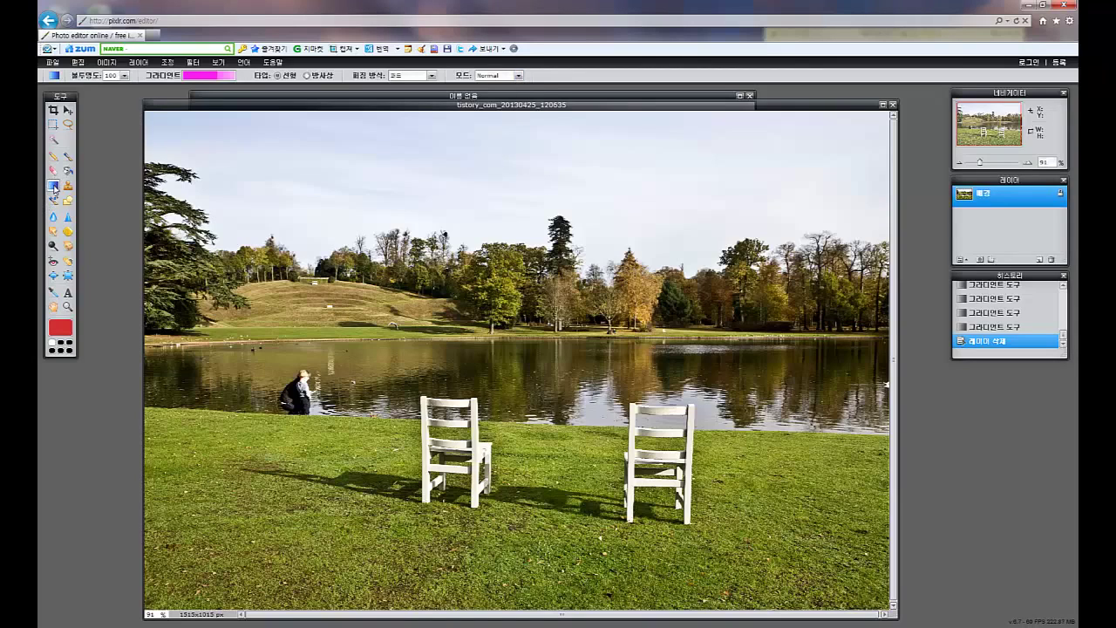
pyautogui.click(209, 76)
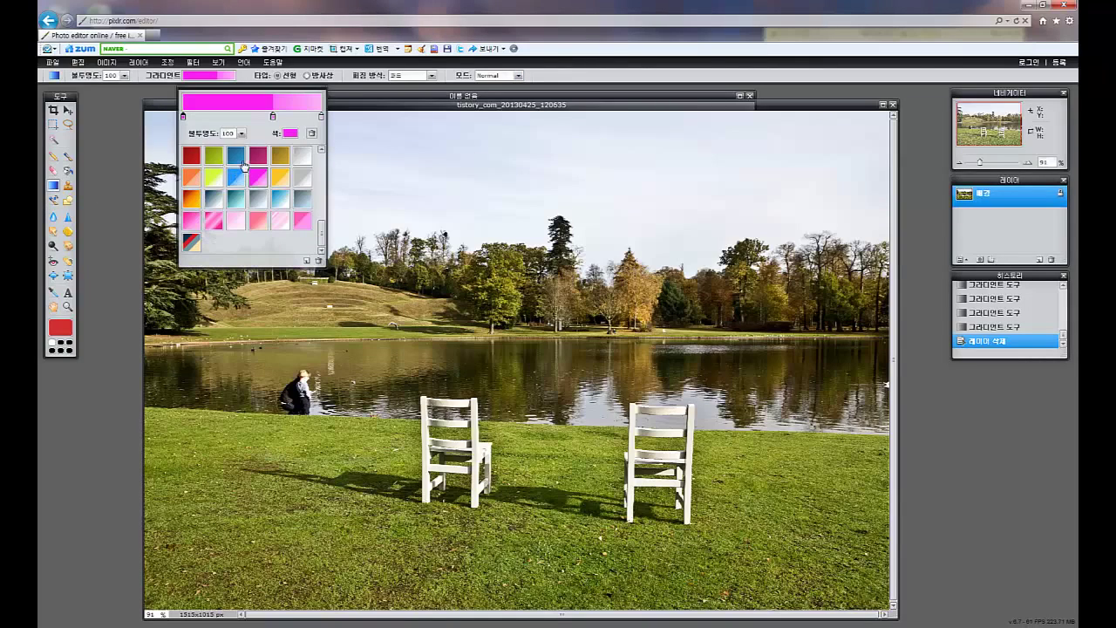
pyautogui.moveTo(323, 233); pyautogui.dragTo(328, 141)
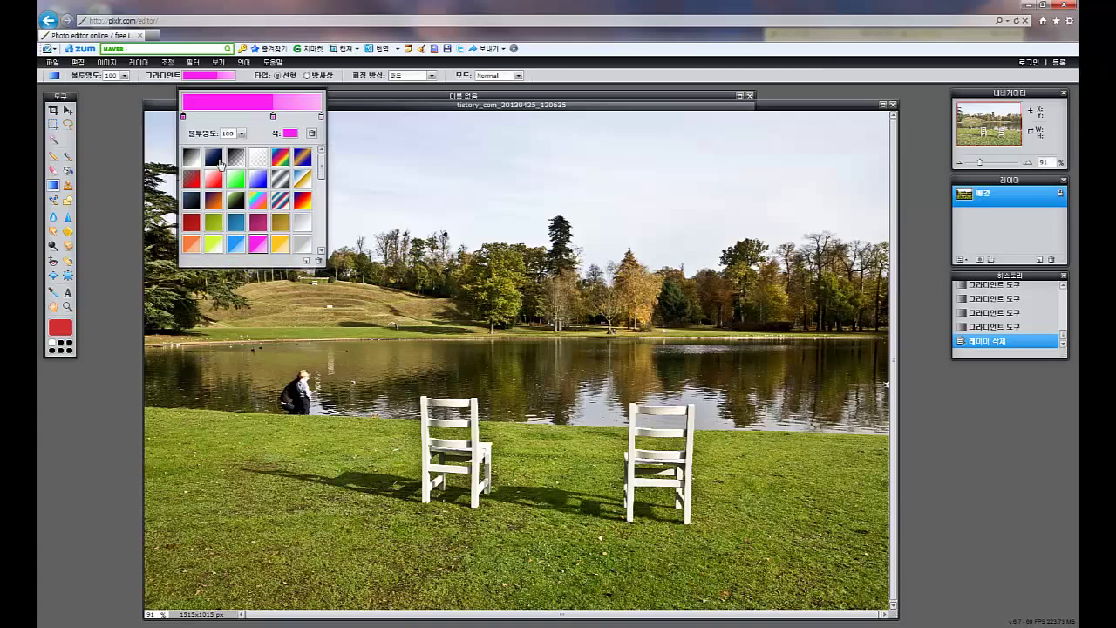
pyautogui.click(220, 164)
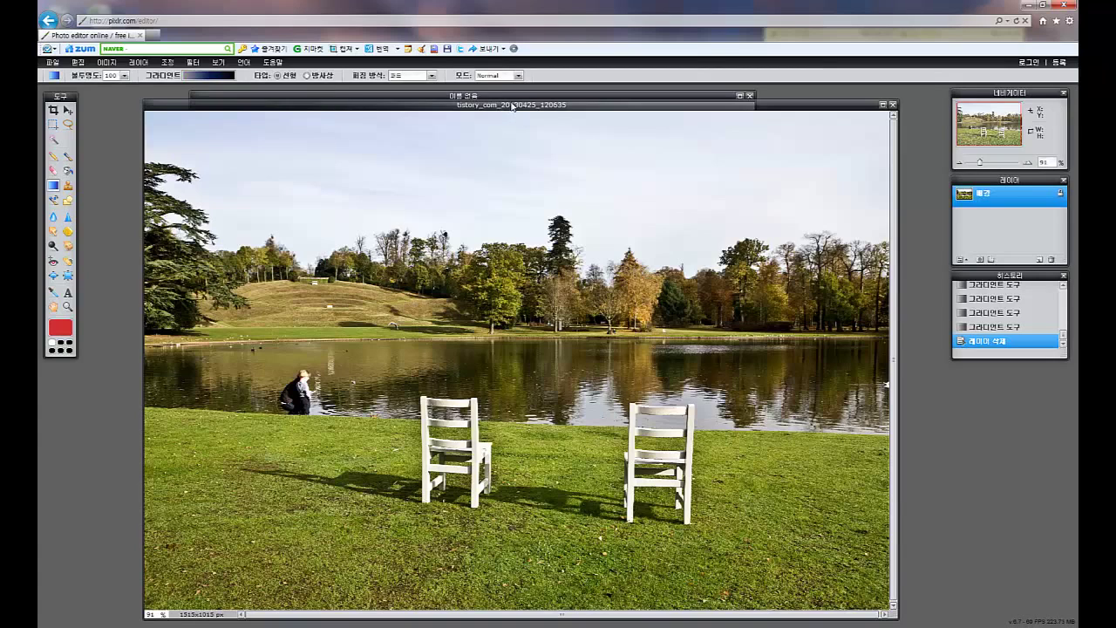
# Step: Set the Gradient tool's opacity to 57 and draw a horizontal gradient from the hill toward the middle of the background photo
pyautogui.moveTo(126, 77); pyautogui.dragTo(105, 90)
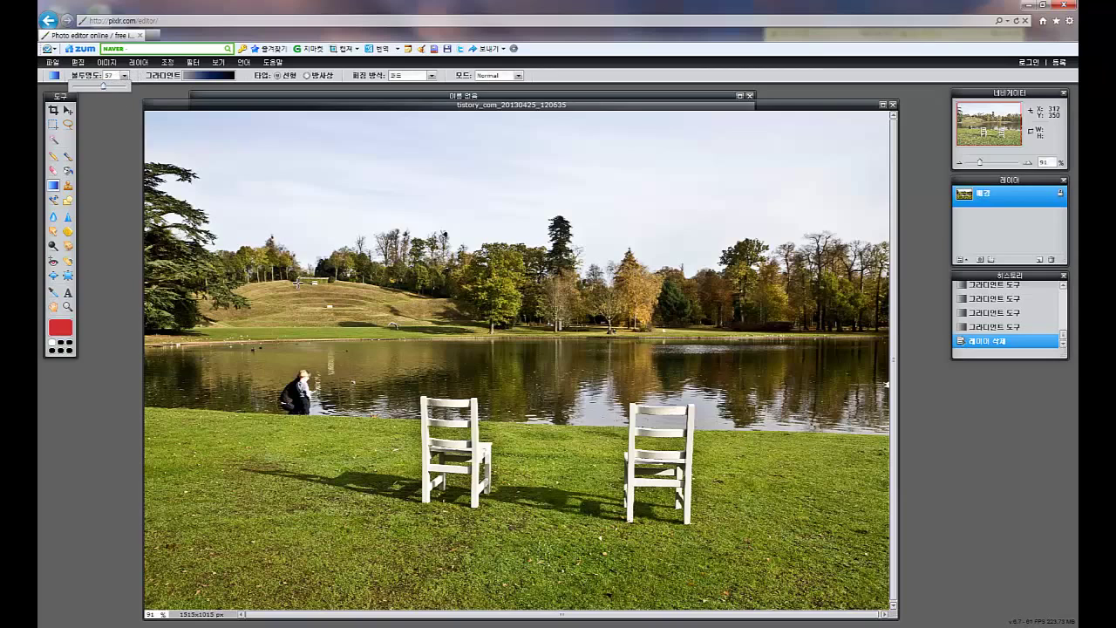
pyautogui.moveTo(319, 307); pyautogui.dragTo(510, 316)
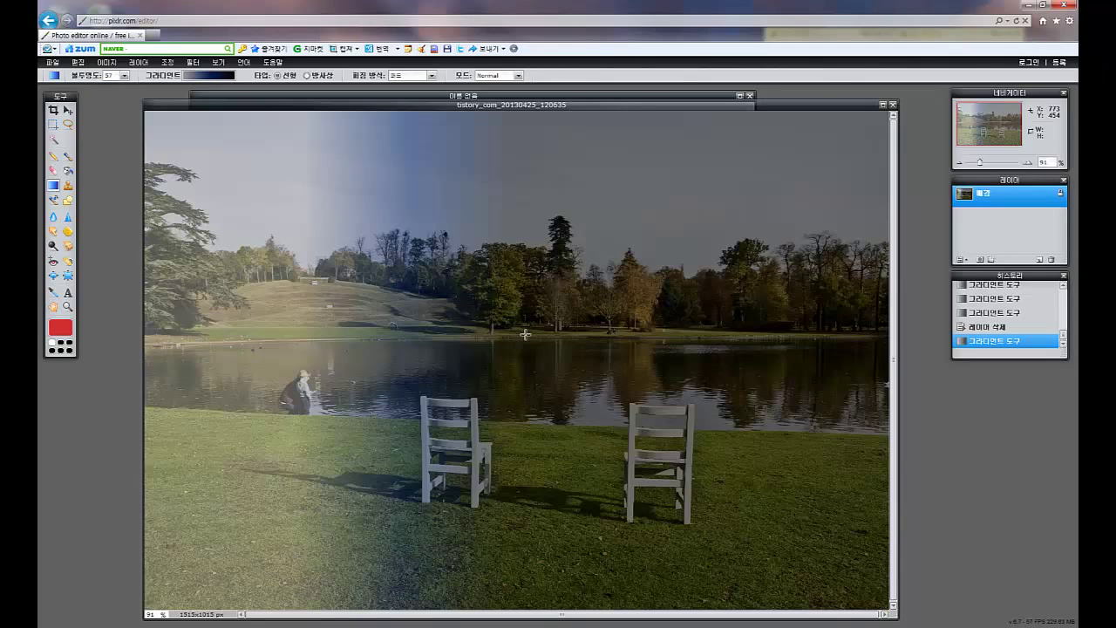
# Step: Try the Hardlight, Layer and Multiply blend modes for the Gradient tool and settle on Screen
pyautogui.click(516, 76)
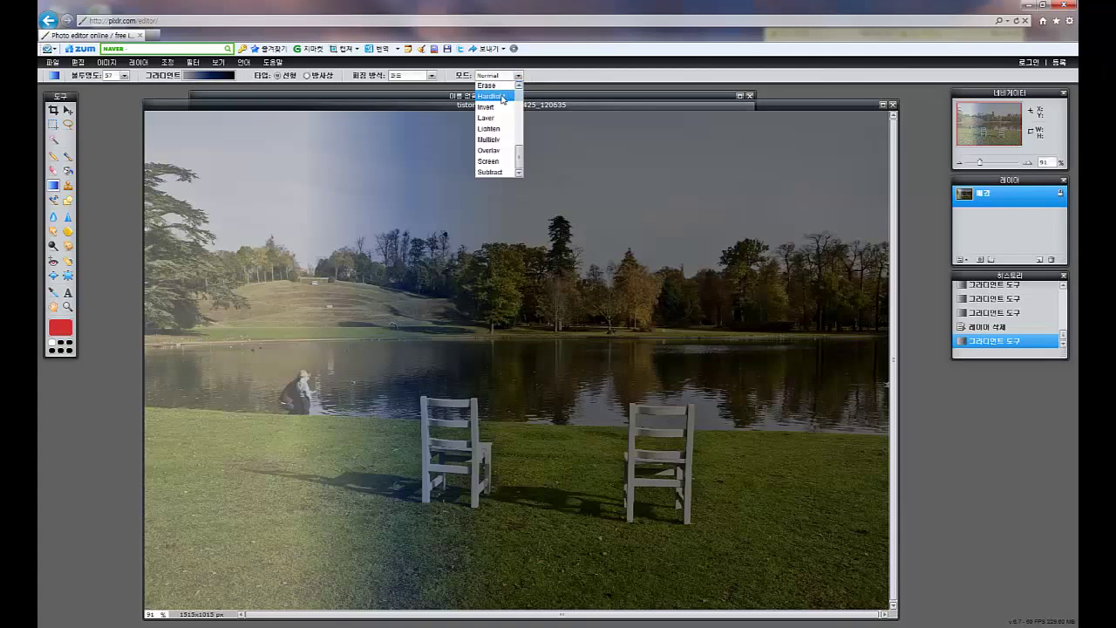
pyautogui.click(502, 96)
pyautogui.click(518, 76)
pyautogui.click(501, 117)
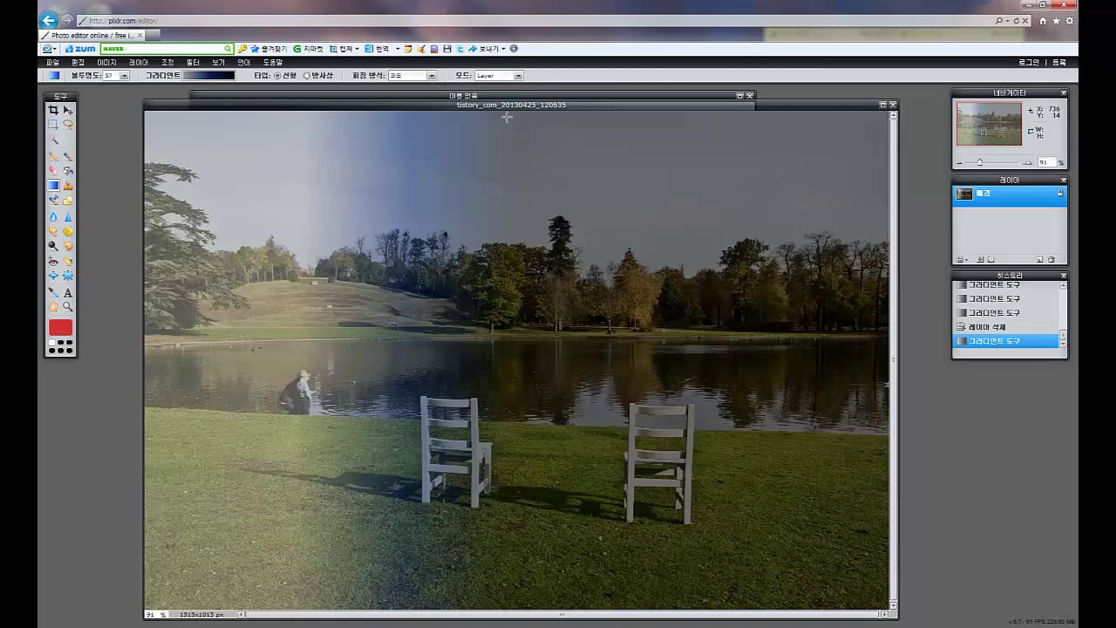
pyautogui.click(516, 75)
pyautogui.click(507, 139)
pyautogui.click(518, 76)
pyautogui.click(501, 161)
pyautogui.click(518, 76)
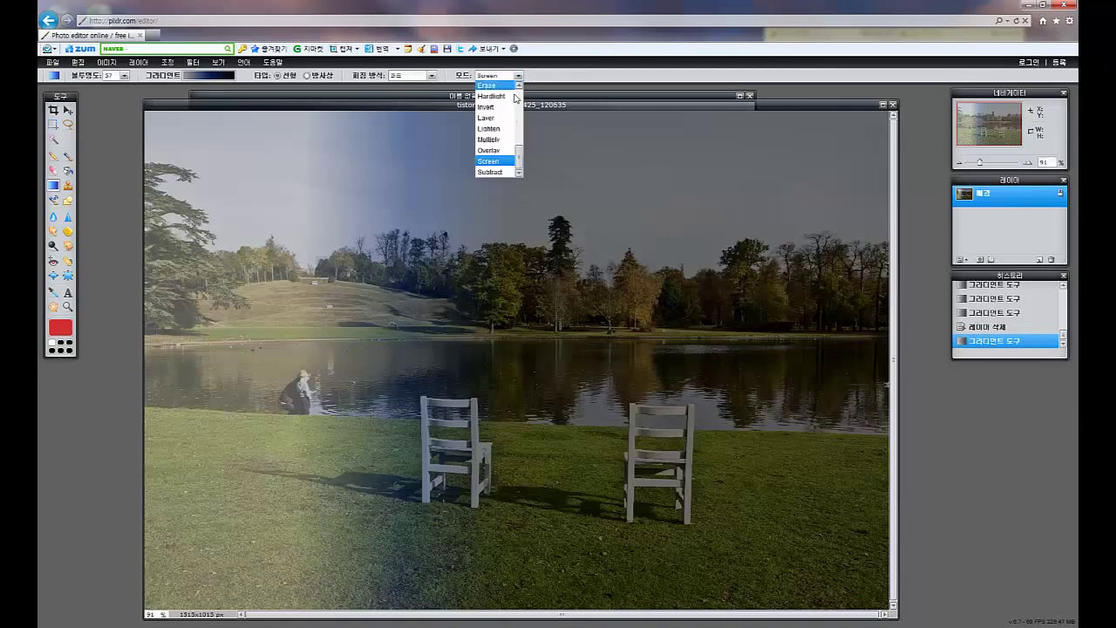
pyautogui.click(502, 163)
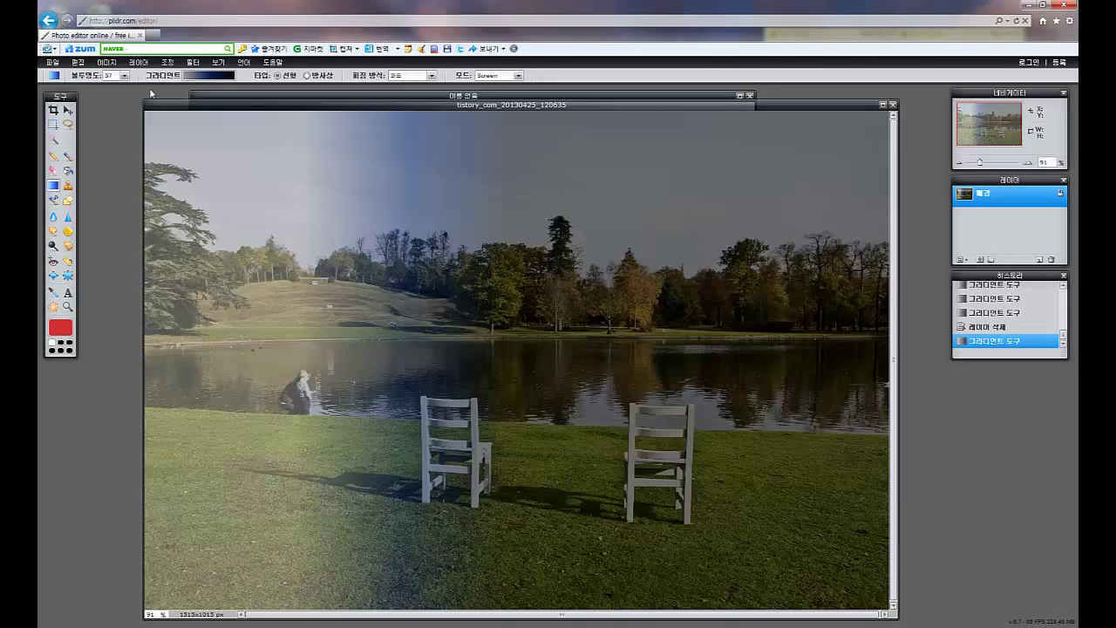
# Step: Undo the gradient on the background photo and draw a wider horizontal one on a new layer instead
pyautogui.click(80, 63)
pyautogui.click(87, 74)
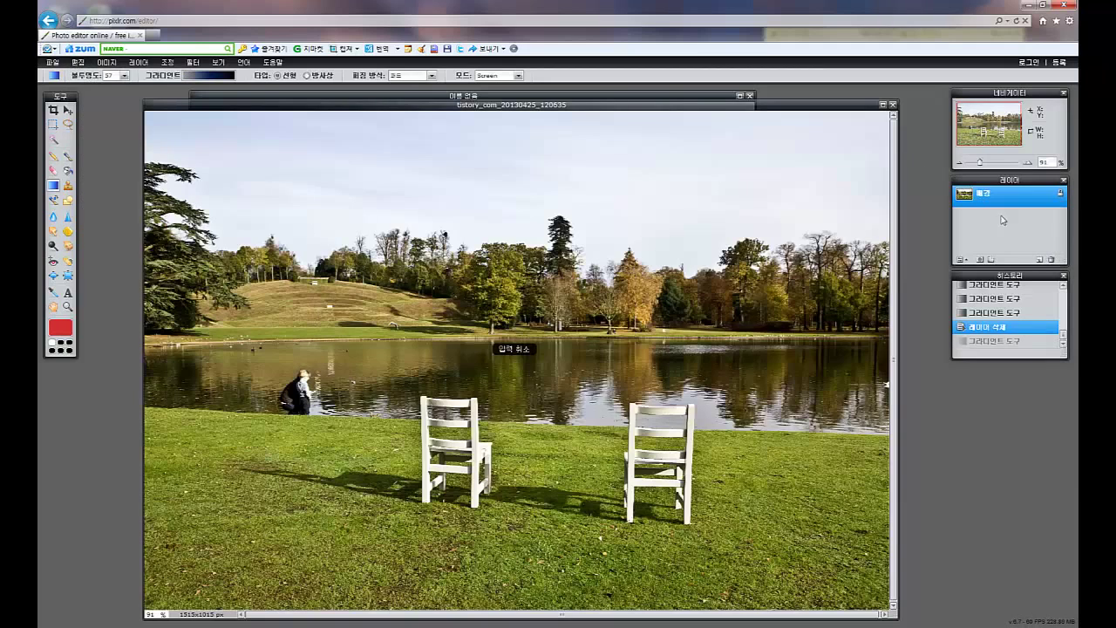
pyautogui.click(1039, 258)
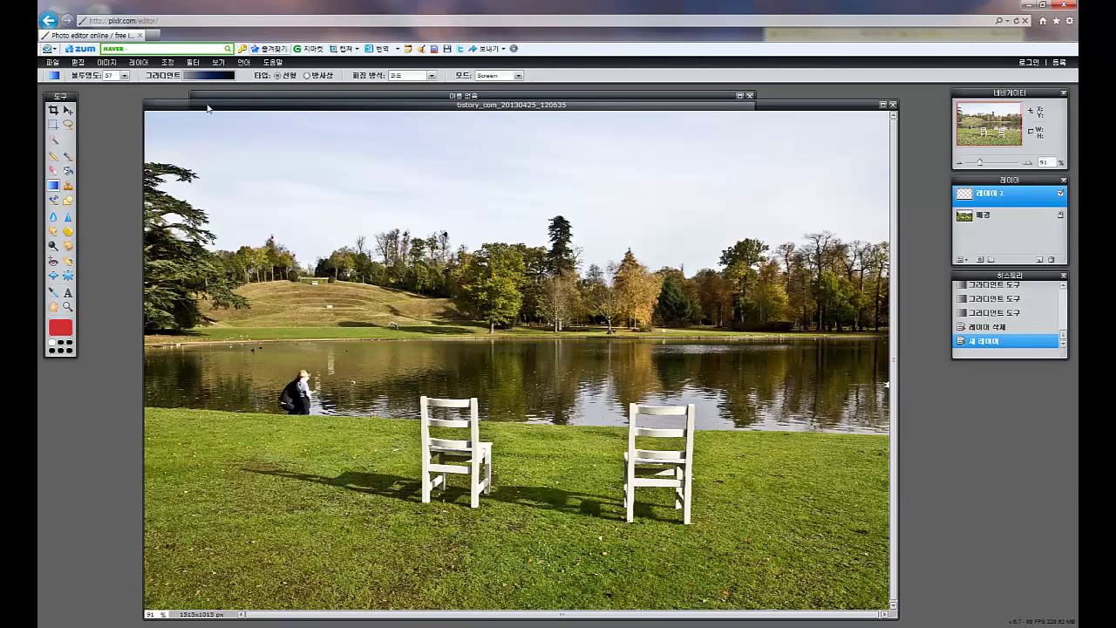
pyautogui.moveTo(230, 252); pyautogui.dragTo(617, 246)
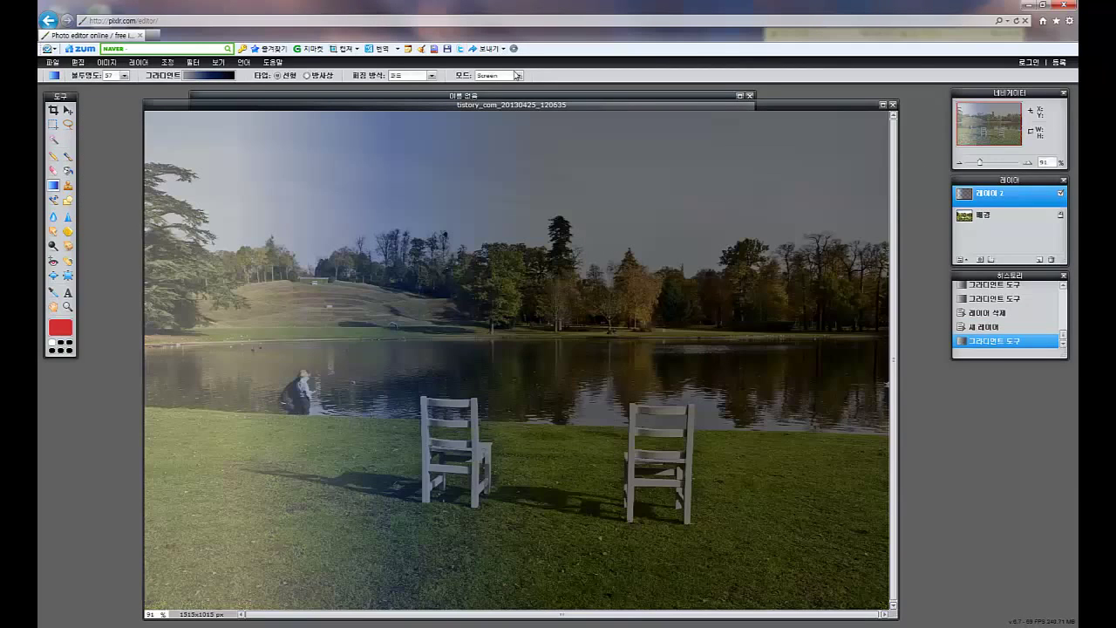
# Step: Switch the Gradient tool's blend mode through Layer and Lighten to Multiply
pyautogui.click(516, 76)
pyautogui.click(499, 104)
pyautogui.click(517, 75)
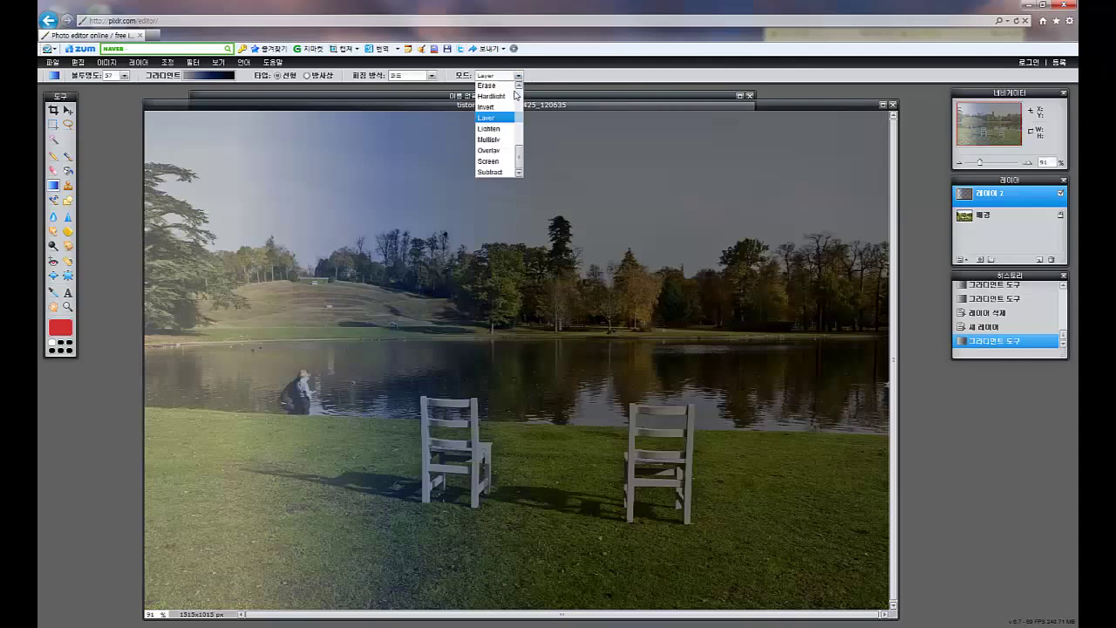
pyautogui.click(497, 128)
pyautogui.click(518, 77)
pyautogui.click(504, 140)
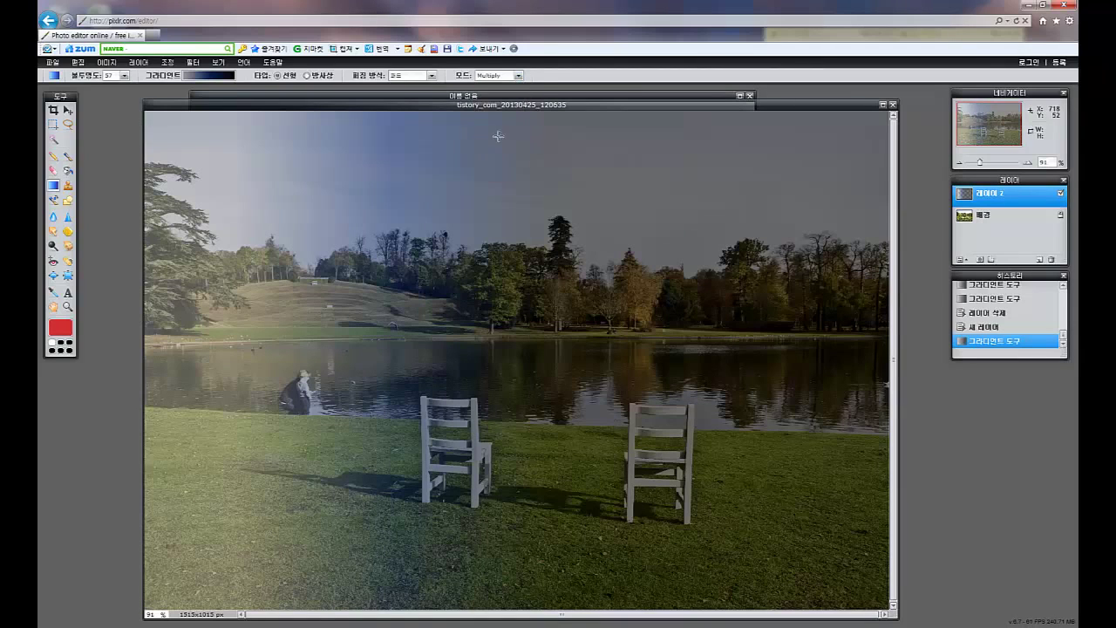
# Step: Delete the gradient layer above the background and set the Gradient tool's blend mode to Screen
pyautogui.click(1052, 260)
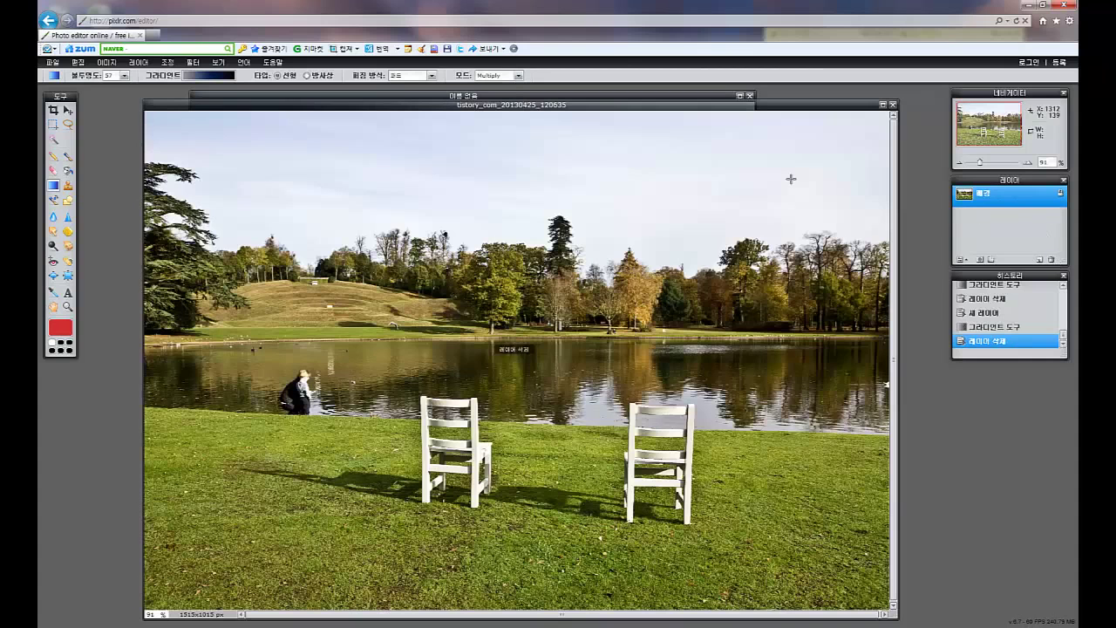
pyautogui.click(518, 75)
pyautogui.click(503, 162)
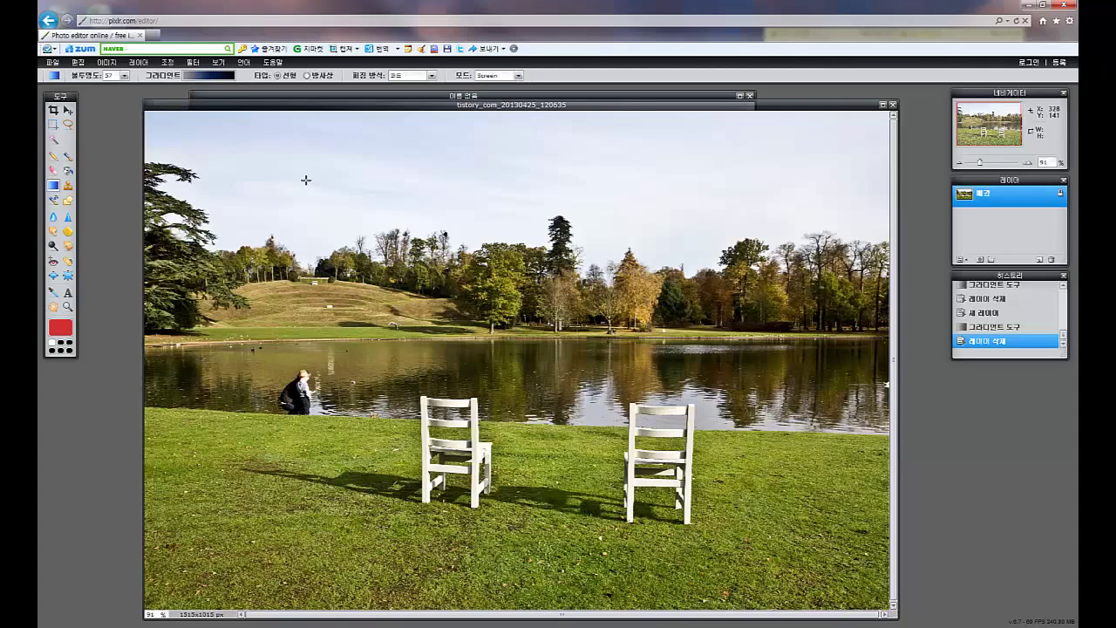
# Step: Try a wide horizontal Screen-mode gradient across the lake photo, then undo it
pyautogui.moveTo(223, 271); pyautogui.dragTo(698, 275)
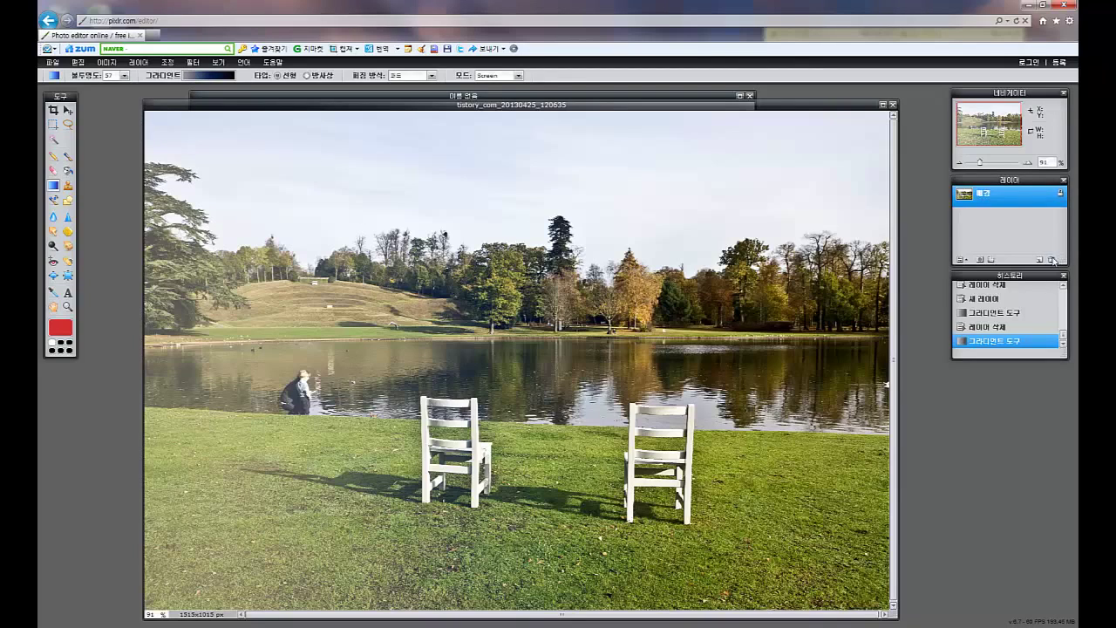
pyautogui.click(78, 62)
pyautogui.click(87, 77)
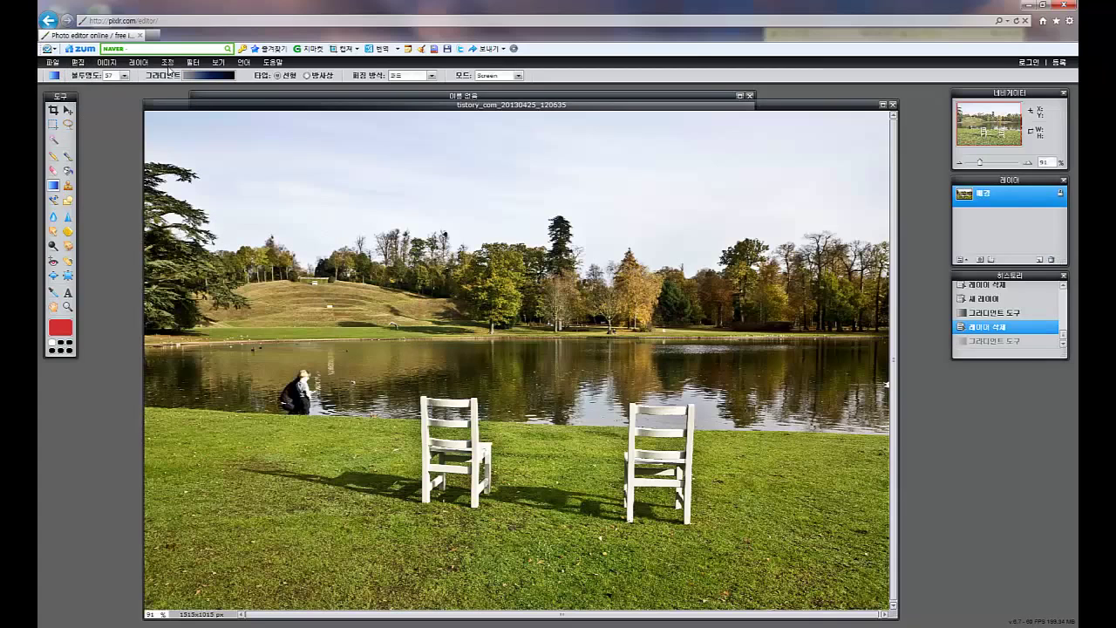
# Step: Try a horizontal gradient in Overlay mode across the middle of the photo, then undo it
pyautogui.click(521, 76)
pyautogui.click(495, 155)
pyautogui.moveTo(309, 322); pyautogui.dragTo(600, 320)
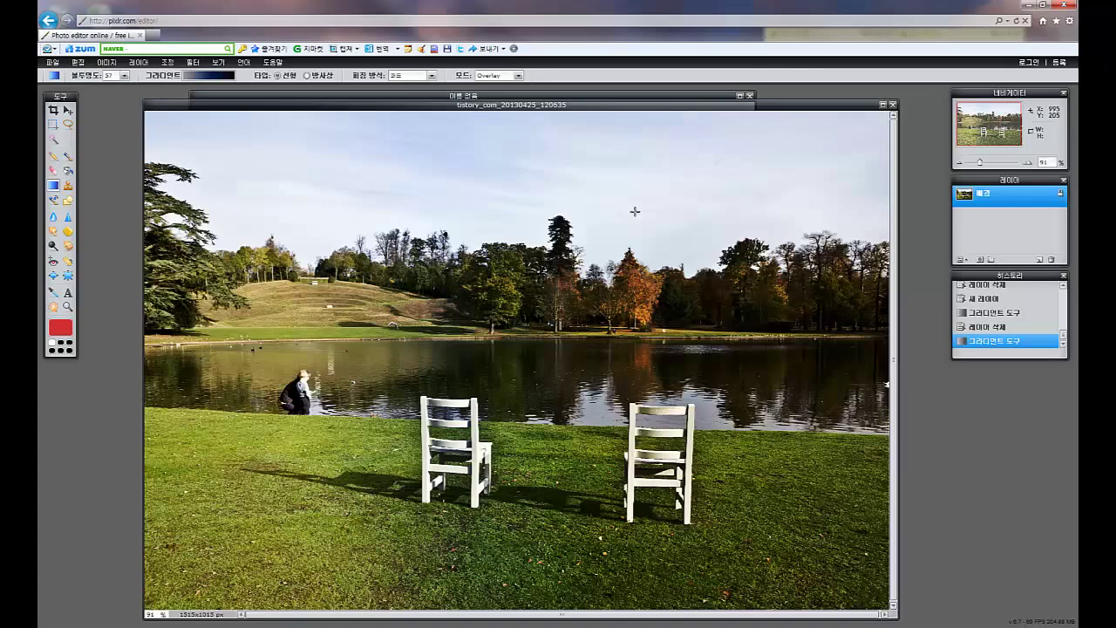
pyautogui.click(77, 62)
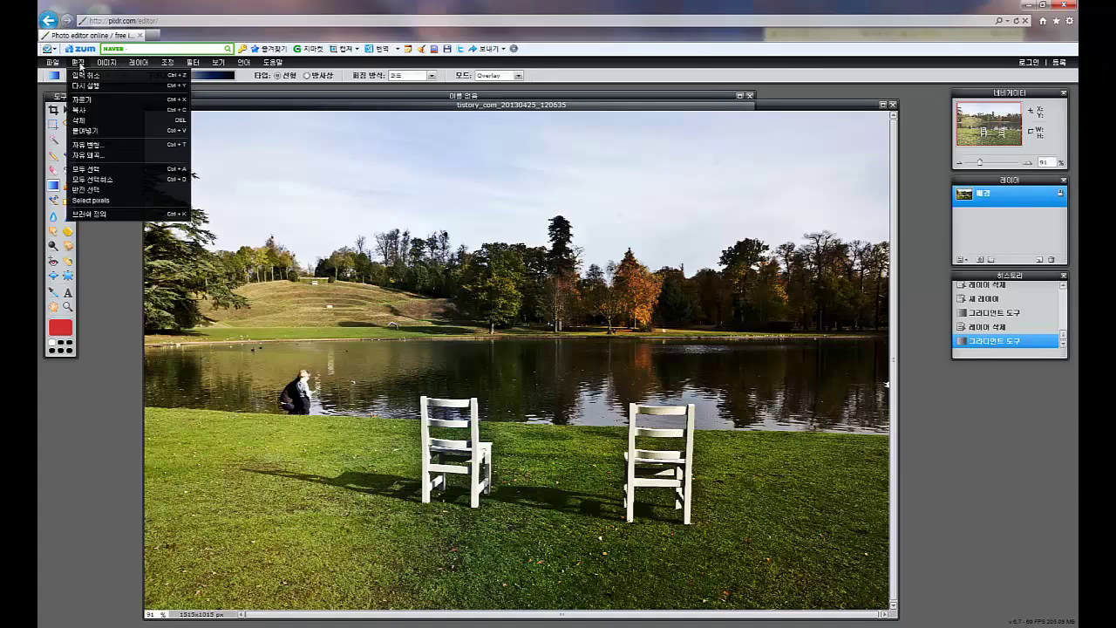
pyautogui.click(87, 77)
# Step: Set the Gradient tool's blend mode to Multiply and draw a wide horizontal gradient across the photo
pyautogui.click(507, 75)
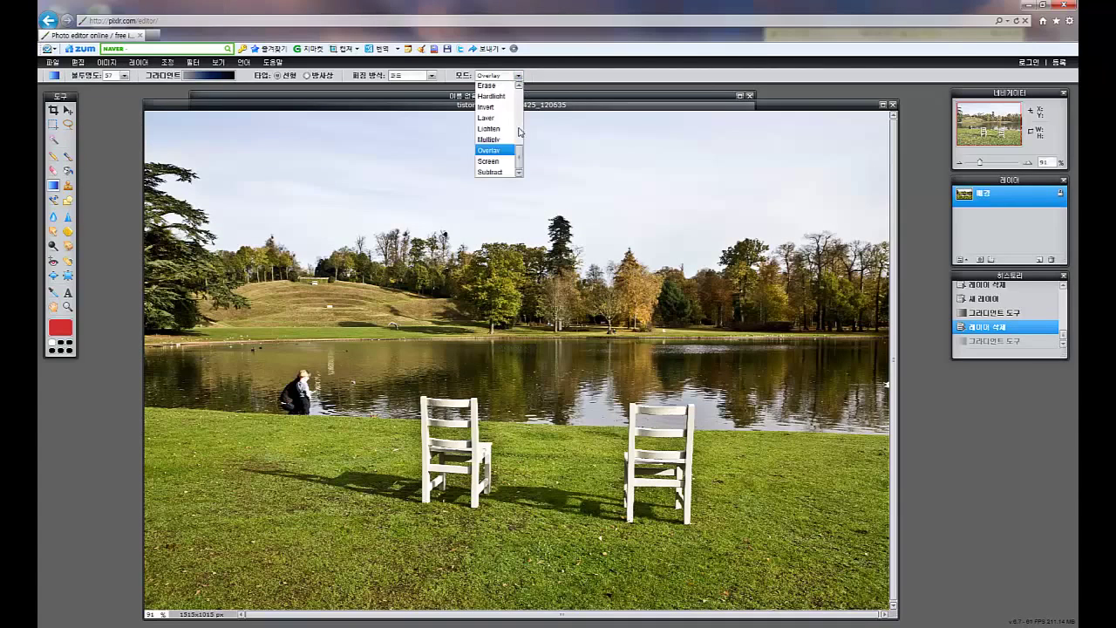
pyautogui.click(499, 141)
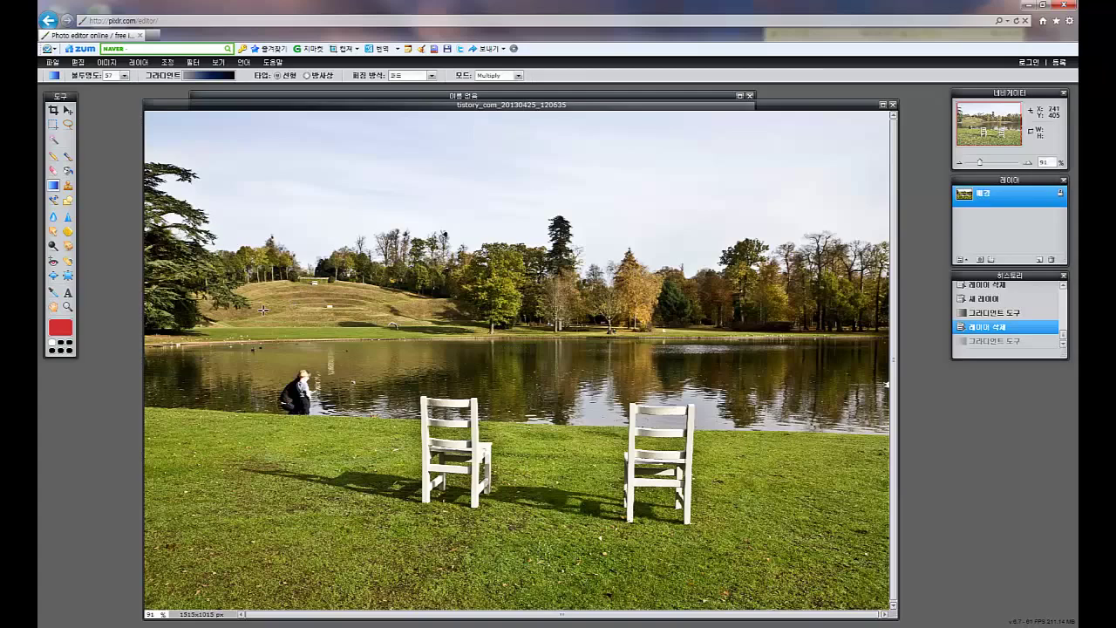
pyautogui.moveTo(263, 309); pyautogui.dragTo(752, 312)
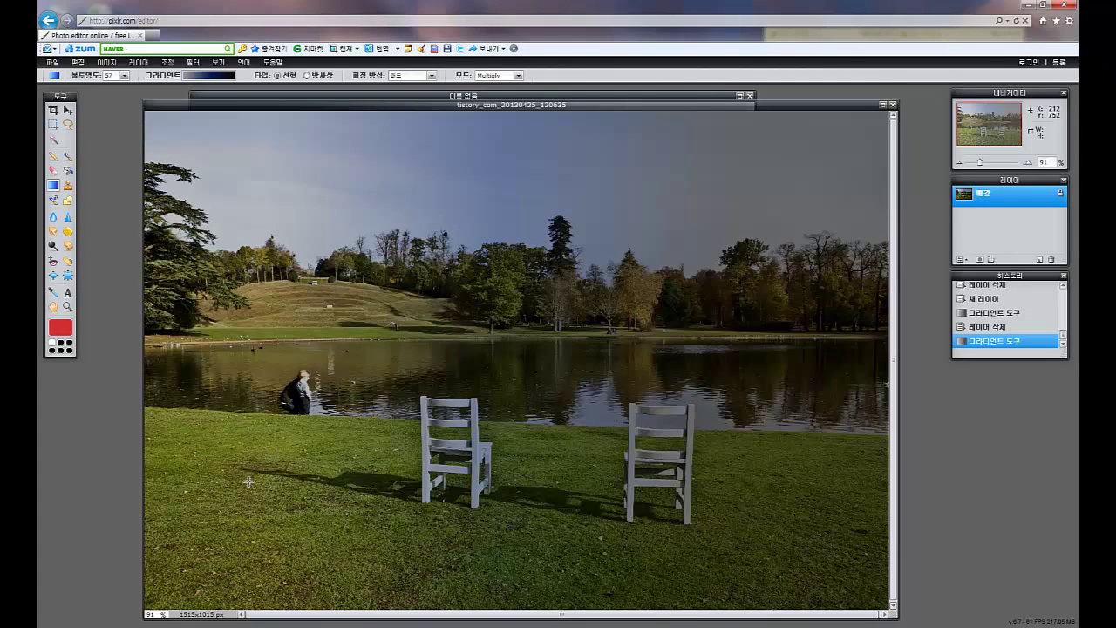
pyautogui.click(518, 76)
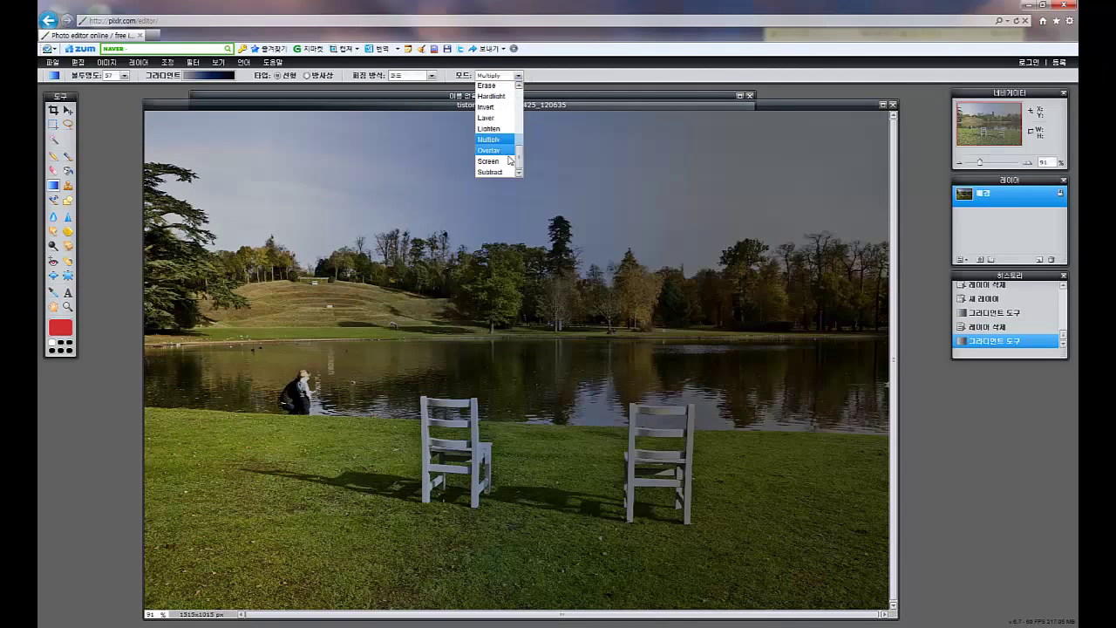
pyautogui.moveTo(520, 153)
pyautogui.mouseDown()
pyautogui.moveTo(520, 98)
pyautogui.moveTo(519, 168)
pyautogui.moveTo(520, 95)
pyautogui.moveTo(522, 170)
pyautogui.mouseUp()
pyautogui.click(518, 76)
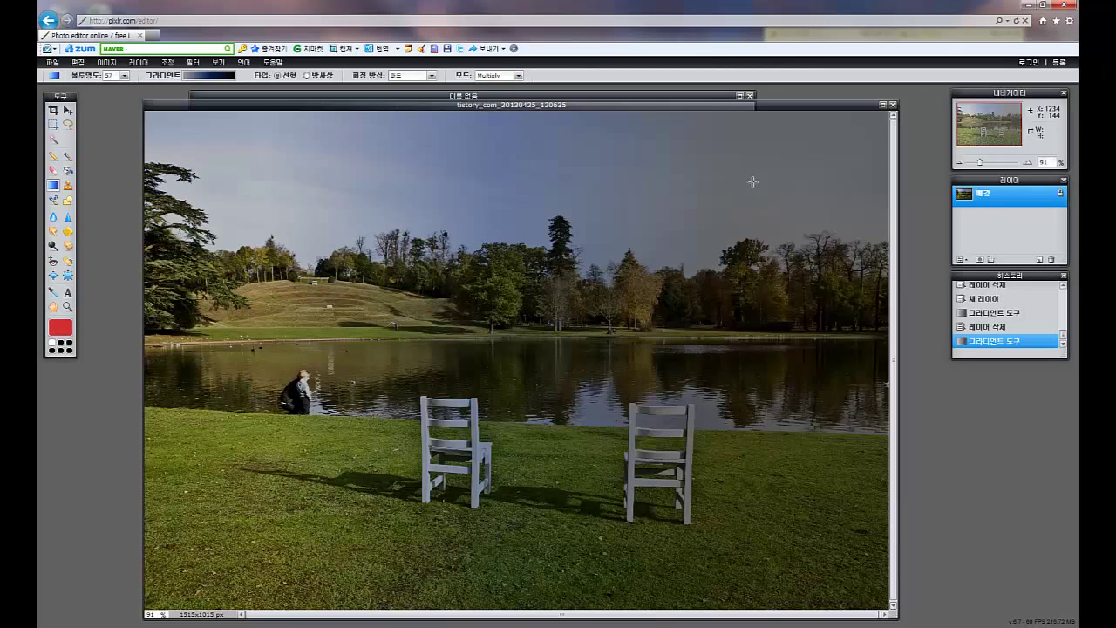
# Step: Close the darkened photo and reopen the original image tistory_com_20130425_120635 for work with the Clone Stamp tool
pyautogui.click(68, 187)
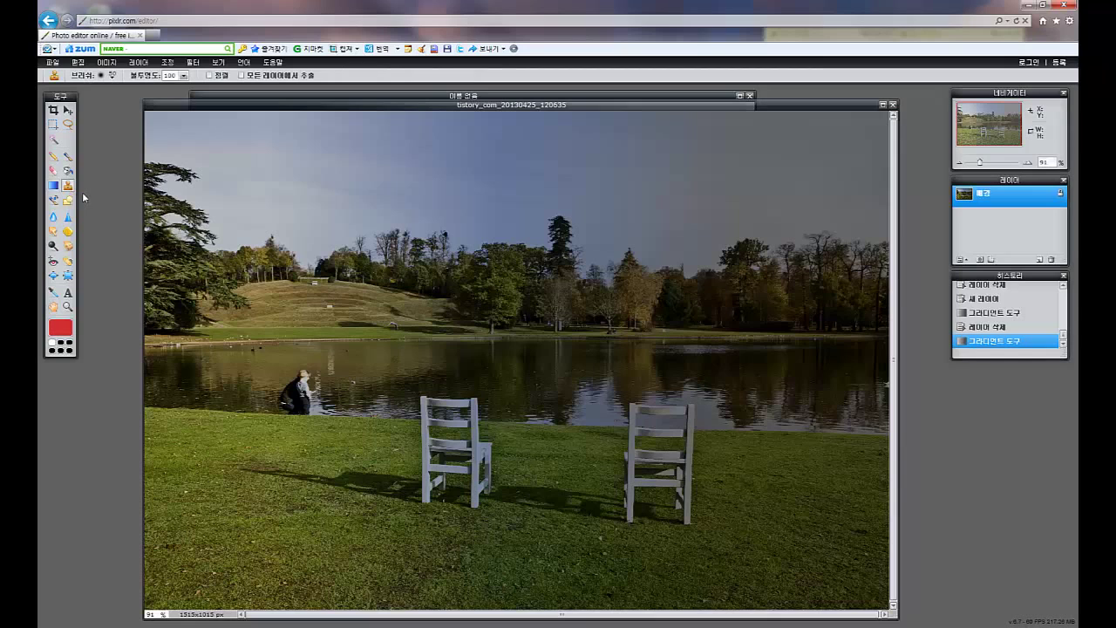
pyautogui.click(893, 105)
pyautogui.click(566, 364)
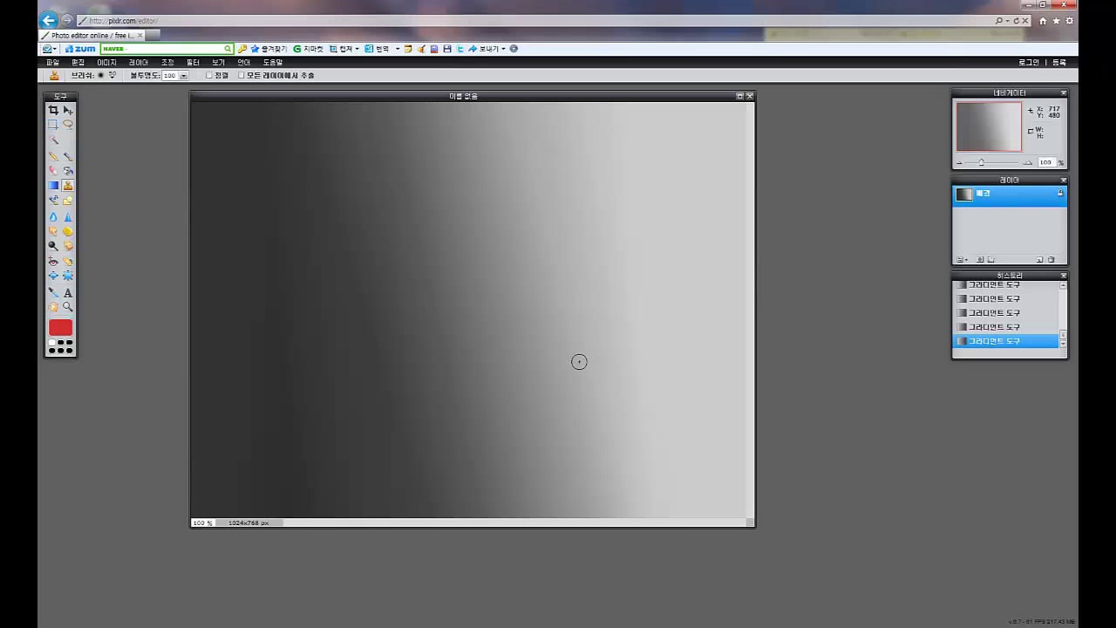
pyautogui.click(54, 63)
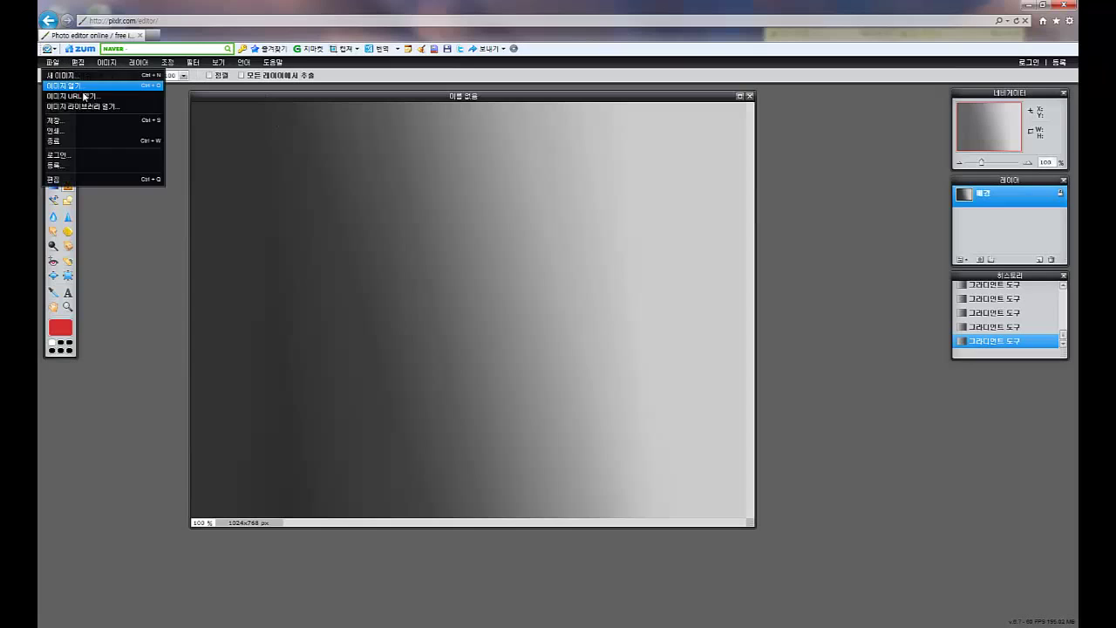
pyautogui.click(87, 85)
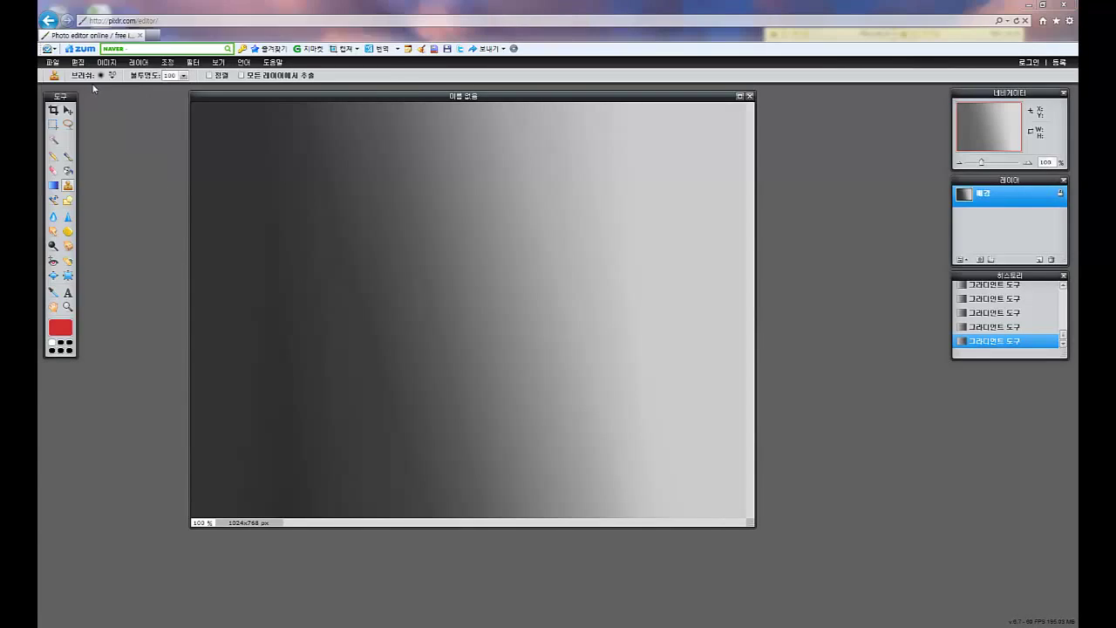
pyautogui.doubleClick(170, 185)
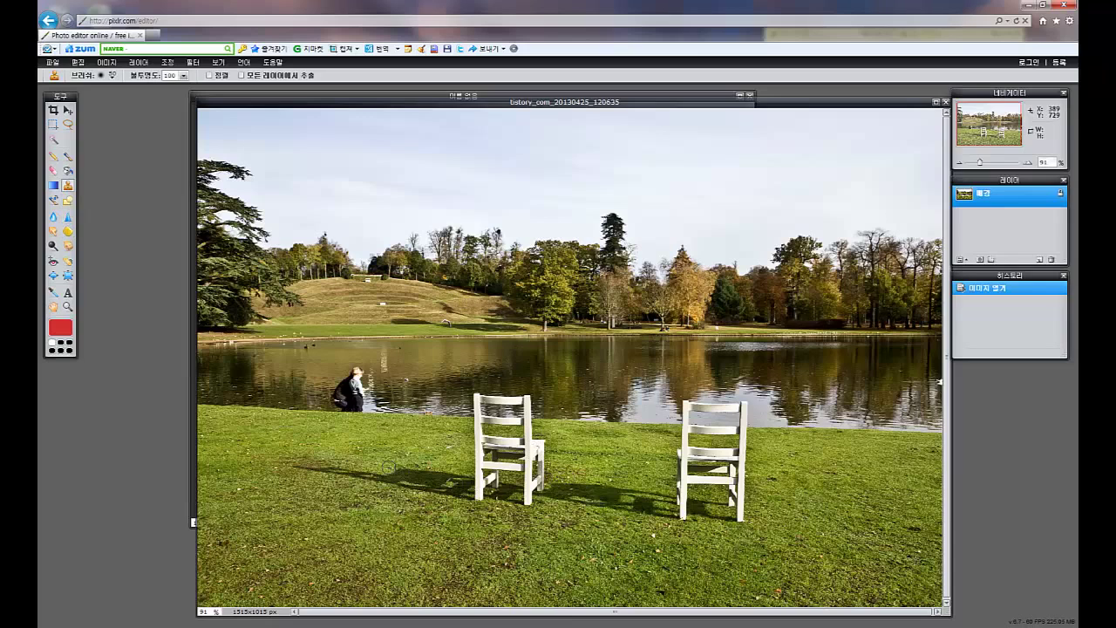
# Step: Set a Clone Stamp source on the lawn's grass and paint over the left chair's long shadow
pyautogui.click(348, 446)
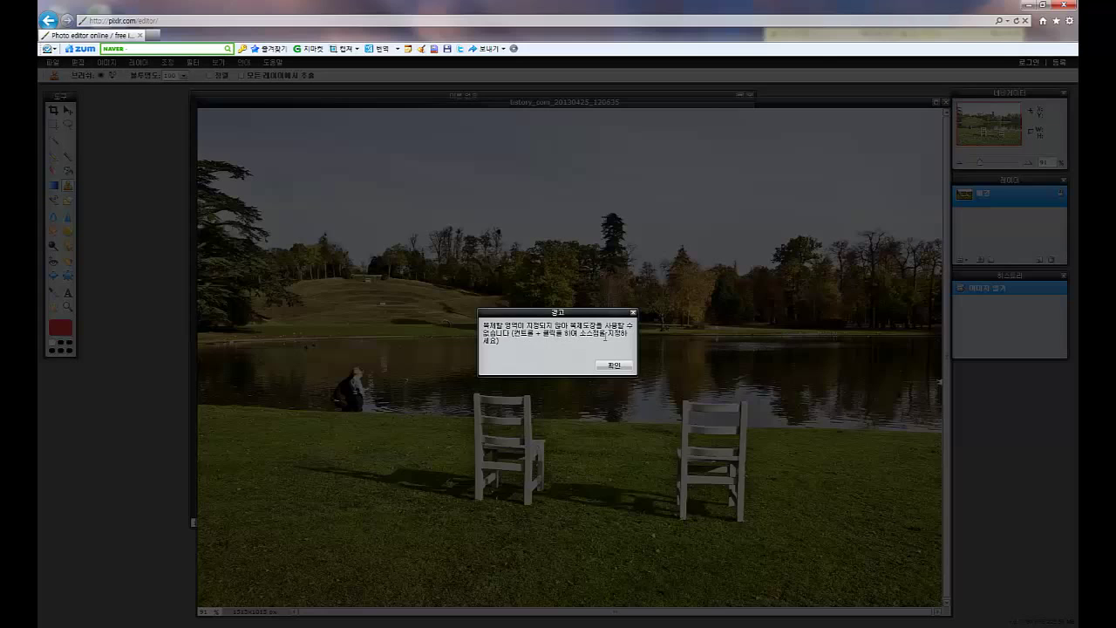
pyautogui.click(612, 367)
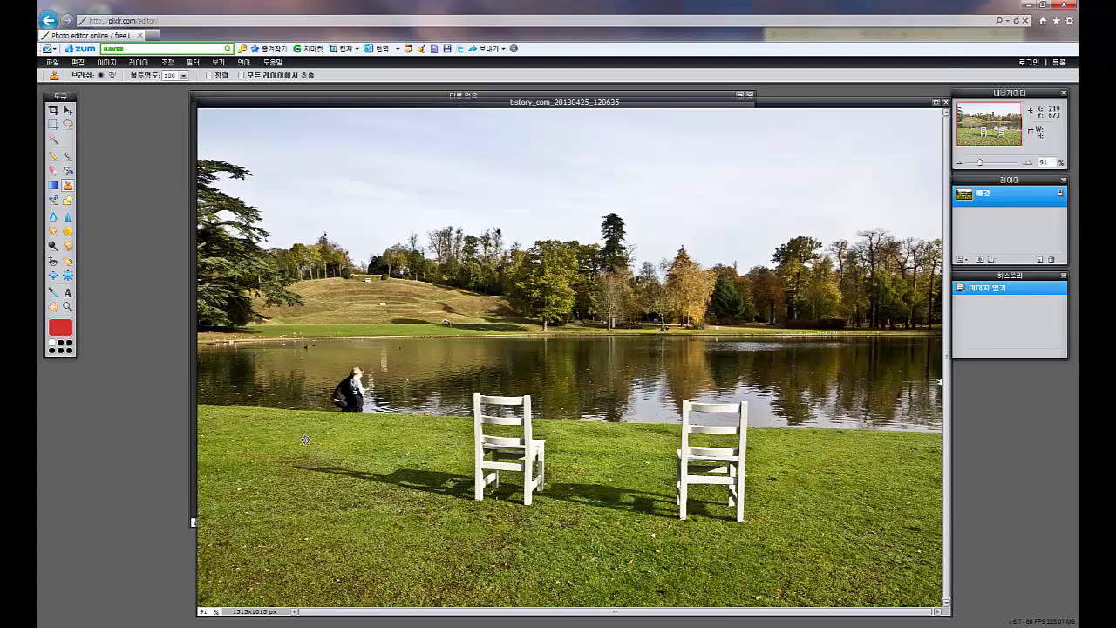
pyautogui.keyDown('ctrl'); pyautogui.click(304, 441); pyautogui.keyUp('ctrl')
pyautogui.moveTo(303, 466)
pyautogui.mouseDown()
pyautogui.moveTo(375, 461)
pyautogui.moveTo(372, 474)
pyautogui.moveTo(388, 457)
pyautogui.moveTo(365, 473)
pyautogui.moveTo(432, 505)
pyautogui.moveTo(442, 488)
pyautogui.moveTo(416, 467)
pyautogui.moveTo(445, 489)
pyautogui.moveTo(459, 475)
pyautogui.moveTo(456, 505)
pyautogui.moveTo(438, 500)
pyautogui.moveTo(446, 479)
pyautogui.moveTo(466, 471)
pyautogui.moveTo(463, 517)
pyautogui.mouseUp()
pyautogui.click(447, 481)
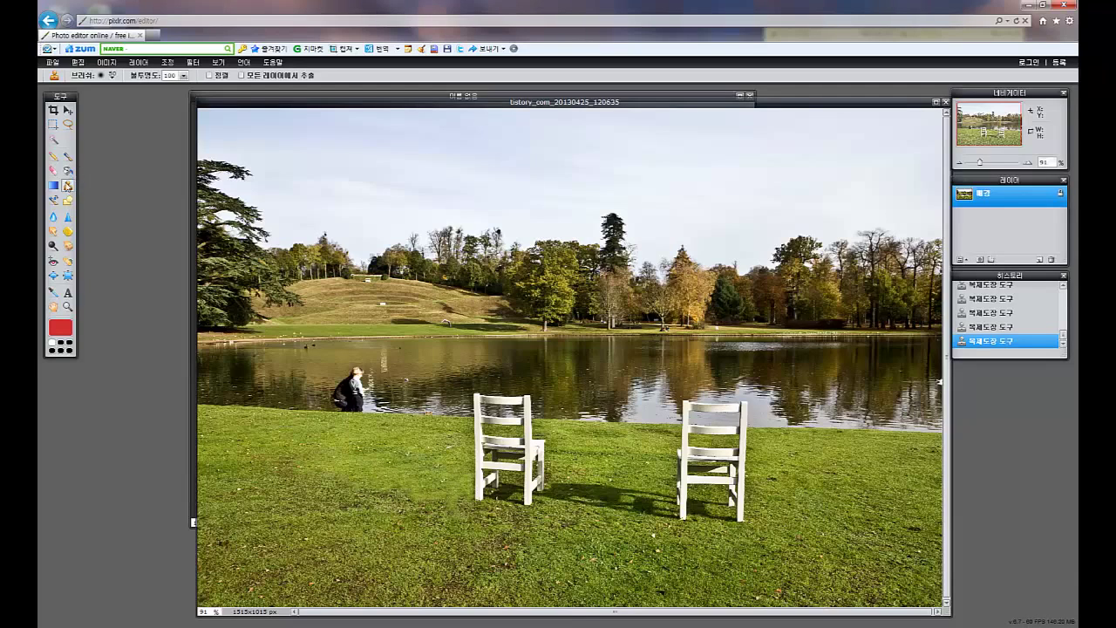
# Step: Clone the crouching person at the water's edge to four other spots along the shore, enabling the align option before the last copy
pyautogui.click(114, 76)
pyautogui.click(184, 77)
pyautogui.moveTo(264, 358)
pyautogui.mouseDown()
pyautogui.moveTo(260, 401)
pyautogui.moveTo(258, 375)
pyautogui.moveTo(336, 388)
pyautogui.mouseUp()
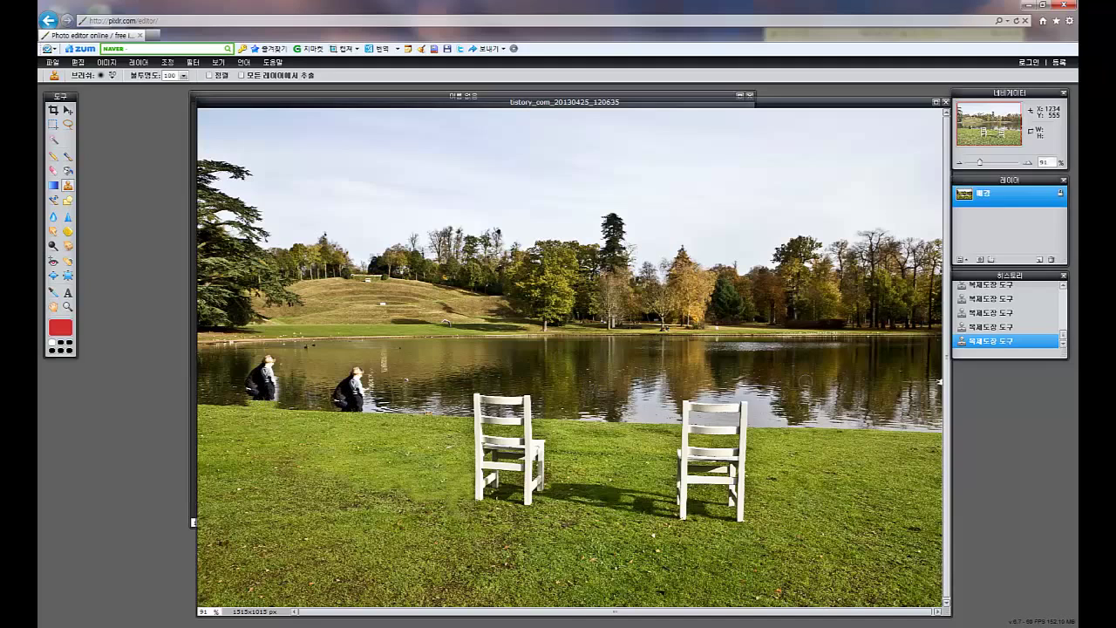
pyautogui.moveTo(818, 380)
pyautogui.mouseDown()
pyautogui.moveTo(833, 393)
pyautogui.moveTo(812, 402)
pyautogui.moveTo(827, 428)
pyautogui.moveTo(804, 418)
pyautogui.moveTo(816, 392)
pyautogui.mouseUp()
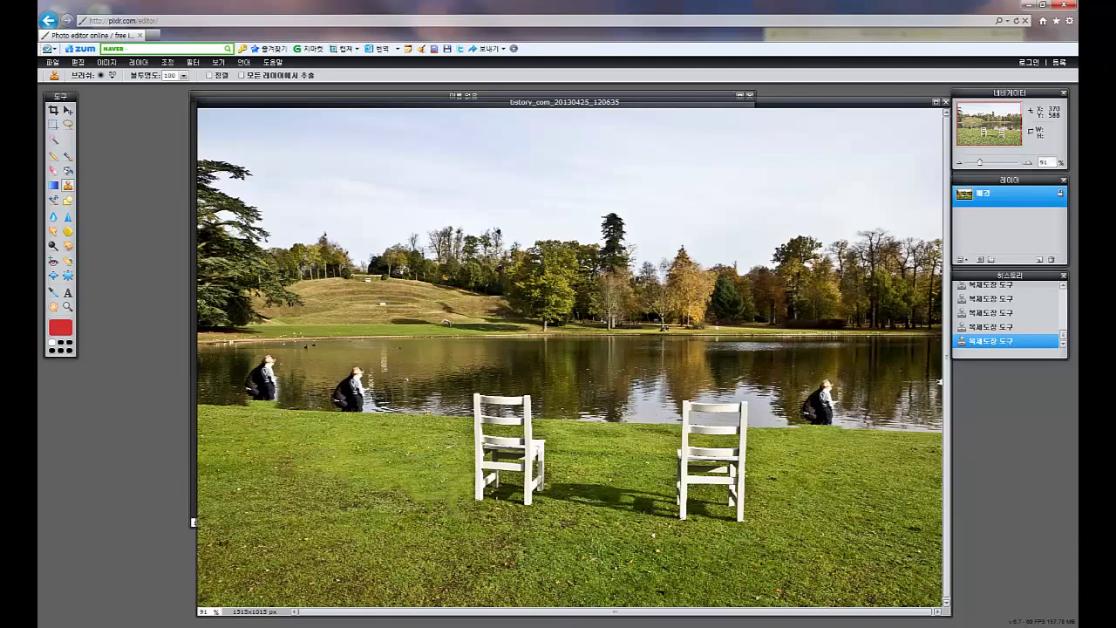
pyautogui.moveTo(610, 377)
pyautogui.mouseDown()
pyautogui.moveTo(619, 382)
pyautogui.moveTo(597, 411)
pyautogui.moveTo(618, 416)
pyautogui.mouseUp()
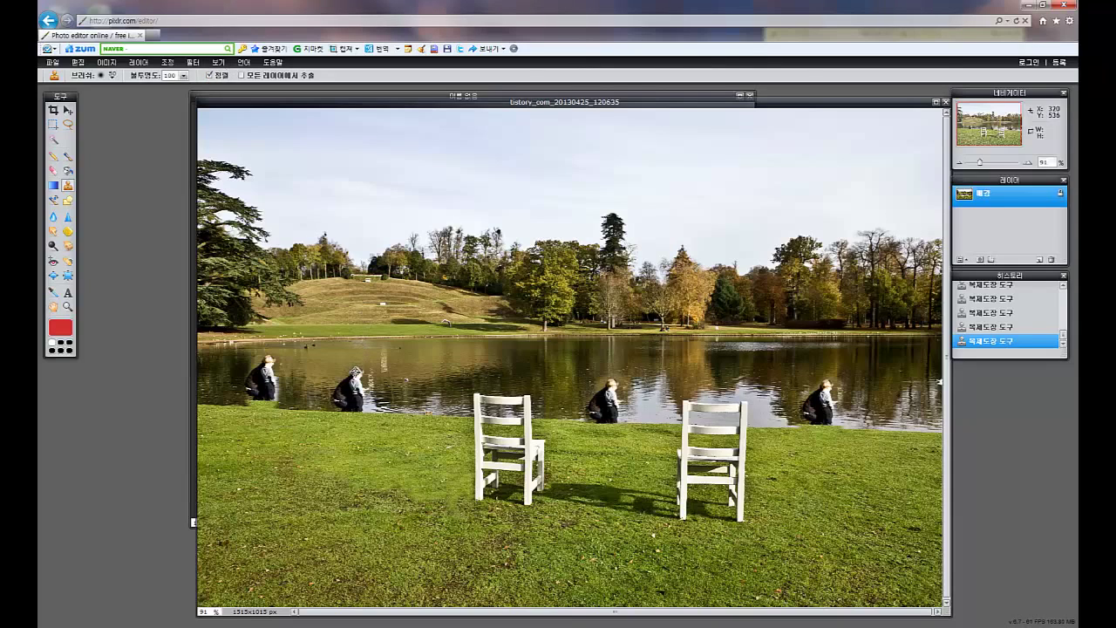
pyautogui.moveTo(429, 373)
pyautogui.mouseDown()
pyautogui.moveTo(426, 402)
pyautogui.moveTo(400, 396)
pyautogui.mouseUp()
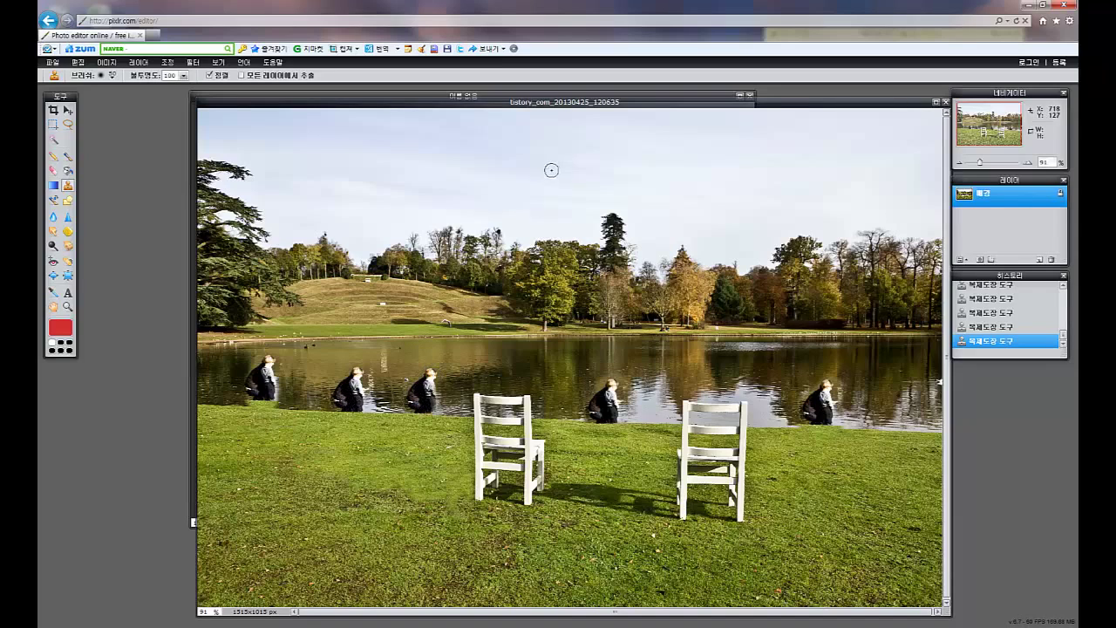
pyautogui.moveTo(552, 162)
pyautogui.mouseDown()
pyautogui.moveTo(565, 165)
pyautogui.moveTo(538, 191)
pyautogui.moveTo(566, 192)
pyautogui.moveTo(563, 169)
pyautogui.mouseUp()
pyautogui.moveTo(531, 166)
pyautogui.mouseDown()
pyautogui.moveTo(532, 152)
pyautogui.moveTo(523, 167)
pyautogui.moveTo(495, 157)
pyautogui.moveTo(555, 158)
pyautogui.moveTo(527, 206)
pyautogui.moveTo(504, 184)
pyautogui.moveTo(461, 180)
pyautogui.moveTo(531, 151)
pyautogui.moveTo(528, 176)
pyautogui.moveTo(493, 180)
pyautogui.moveTo(535, 152)
pyautogui.moveTo(493, 154)
pyautogui.moveTo(511, 195)
pyautogui.moveTo(486, 190)
pyautogui.moveTo(533, 140)
pyautogui.moveTo(514, 177)
pyautogui.moveTo(477, 192)
pyautogui.moveTo(519, 168)
pyautogui.moveTo(507, 253)
pyautogui.mouseUp()
# Step: Recolor the middle of the hillside red with the Color Replace tool and the areas on both sides of it dark blue, 30316e
pyautogui.click(53, 201)
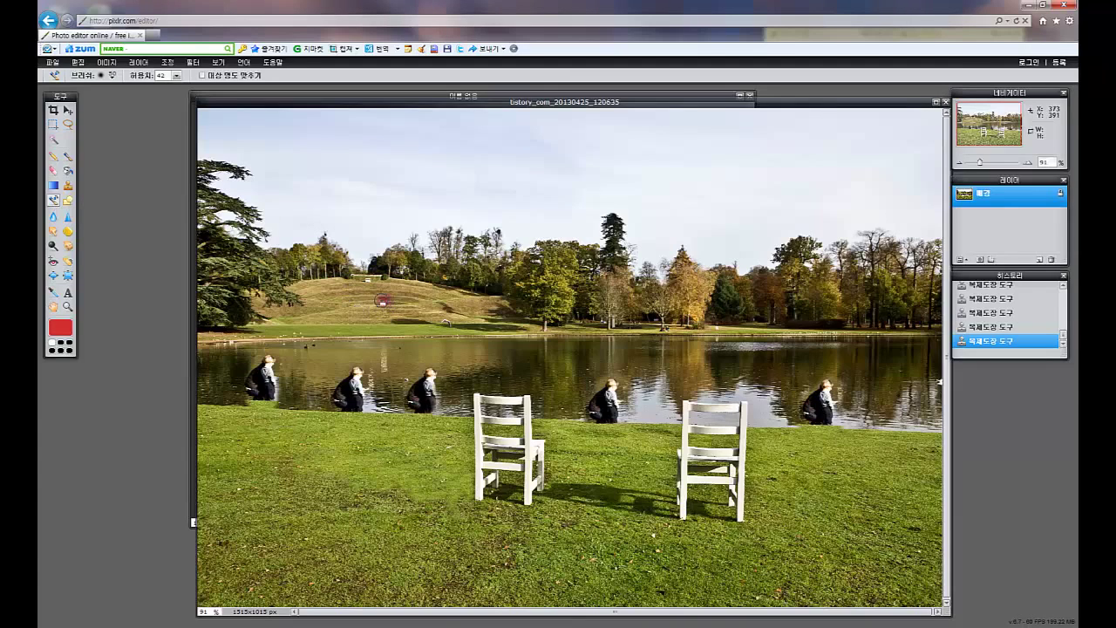
pyautogui.moveTo(384, 301)
pyautogui.mouseDown()
pyautogui.moveTo(344, 302)
pyautogui.moveTo(326, 281)
pyautogui.mouseUp()
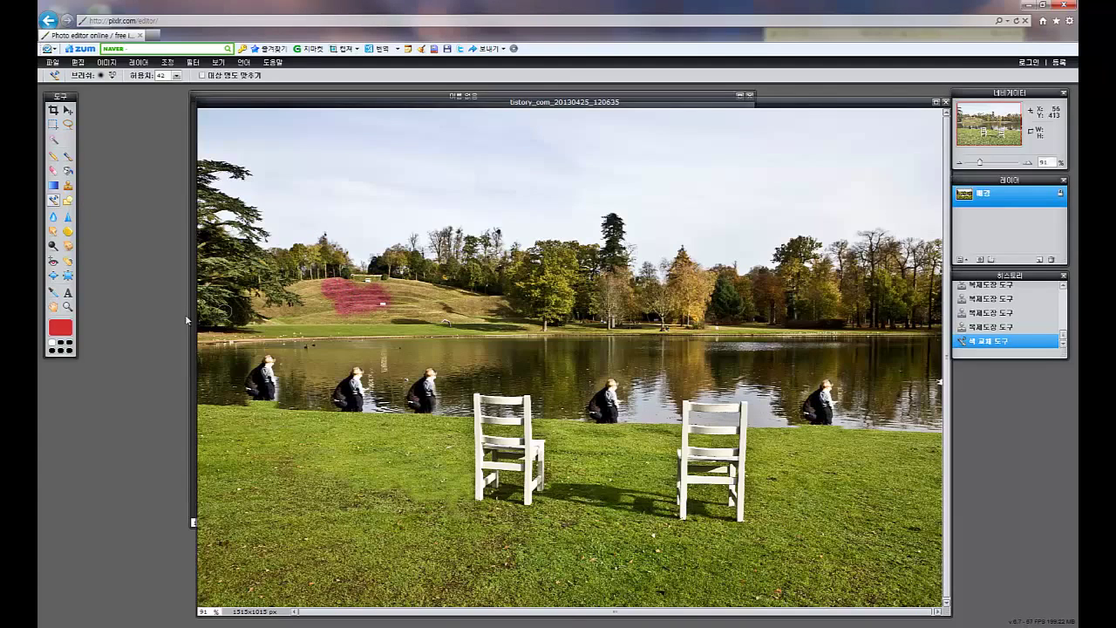
pyautogui.click(56, 330)
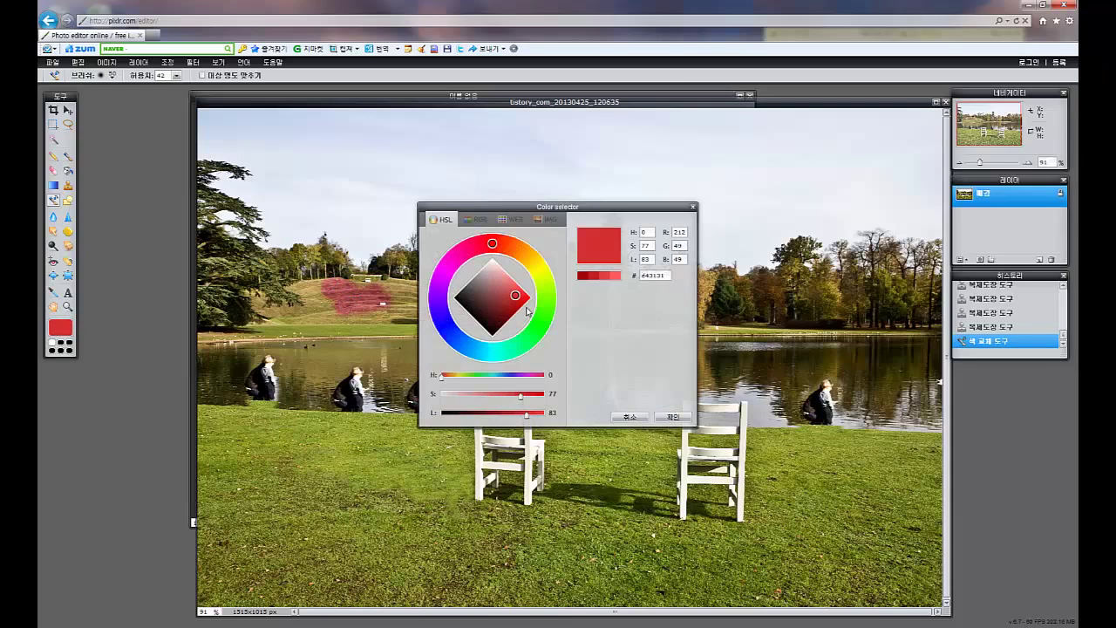
pyautogui.click(493, 302)
pyautogui.click(446, 327)
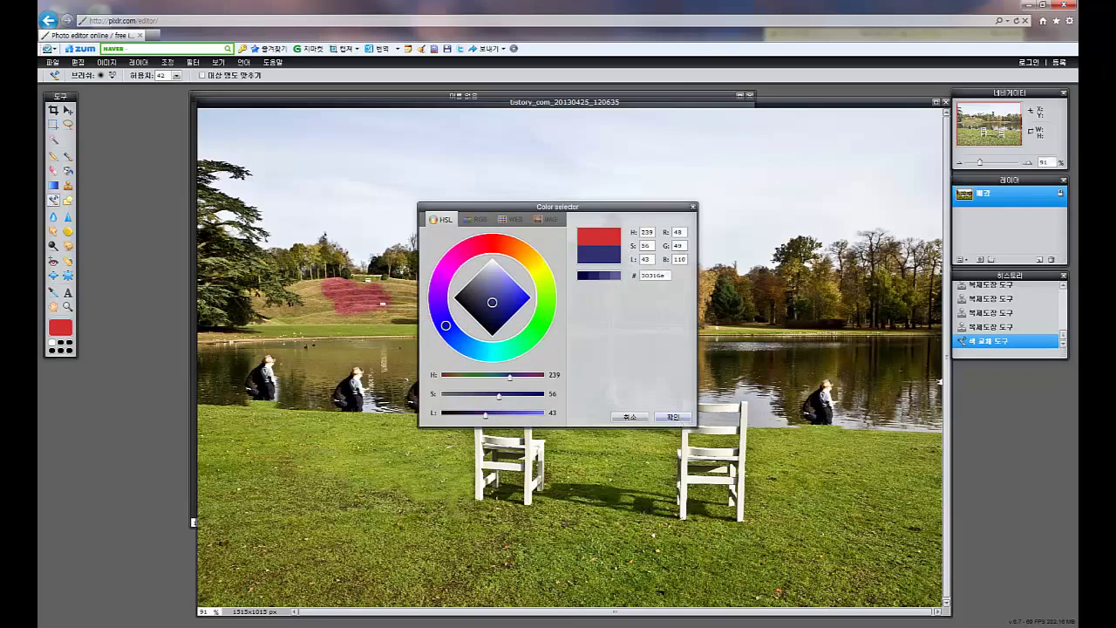
pyautogui.click(673, 416)
pyautogui.moveTo(462, 314)
pyautogui.mouseDown()
pyautogui.moveTo(483, 299)
pyautogui.moveTo(444, 309)
pyautogui.moveTo(431, 296)
pyautogui.moveTo(394, 301)
pyautogui.moveTo(403, 284)
pyautogui.mouseUp()
pyautogui.moveTo(319, 297)
pyautogui.mouseDown()
pyautogui.moveTo(249, 304)
pyautogui.moveTo(310, 318)
pyautogui.moveTo(266, 321)
pyautogui.moveTo(316, 301)
pyautogui.moveTo(311, 285)
pyautogui.moveTo(325, 314)
pyautogui.mouseUp()
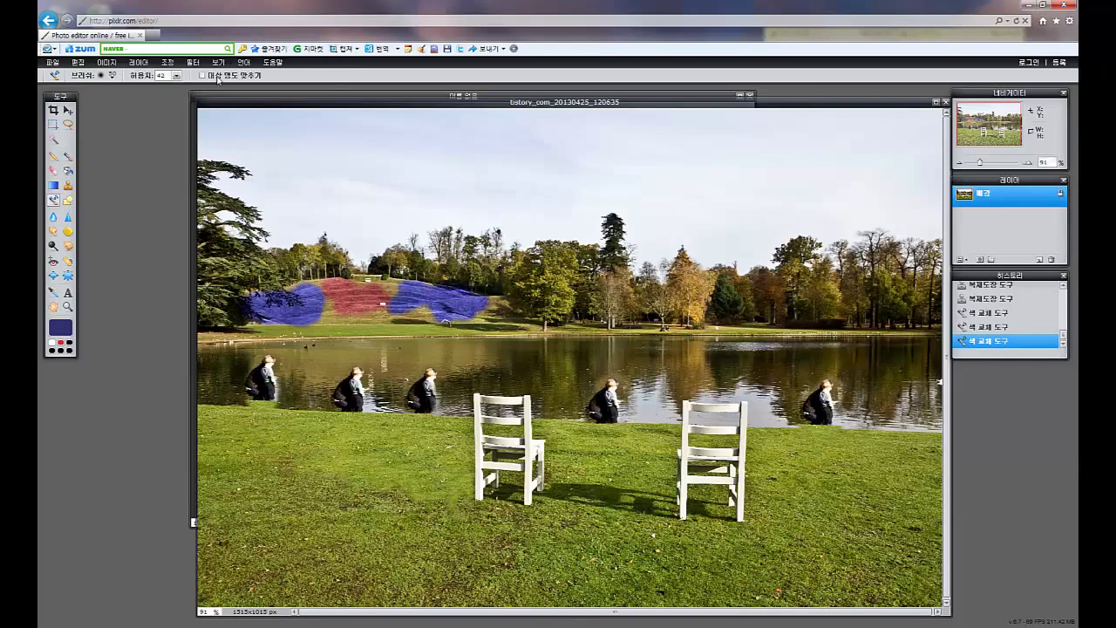
# Step: Enable matching of the target brightness and paint dark blue over part of the red hillside and the lawn around both chairs
pyautogui.moveTo(365, 307)
pyautogui.mouseDown()
pyautogui.moveTo(388, 296)
pyautogui.moveTo(366, 298)
pyautogui.mouseUp()
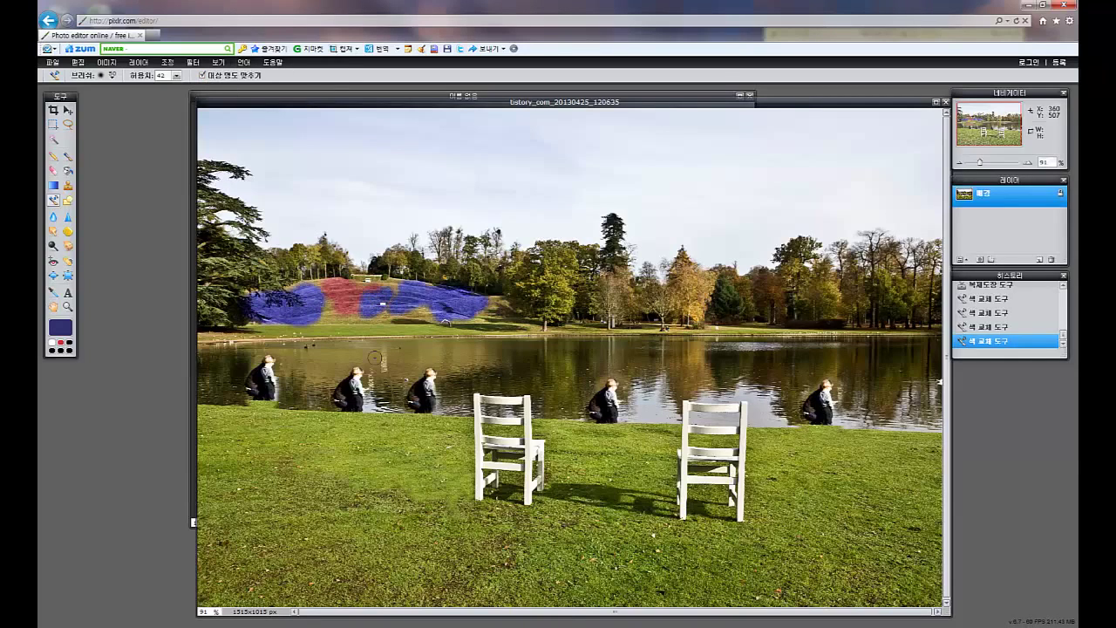
pyautogui.click(357, 440)
pyautogui.moveTo(357, 441)
pyautogui.mouseDown()
pyautogui.moveTo(399, 459)
pyautogui.moveTo(381, 482)
pyautogui.mouseUp()
pyautogui.click(261, 459)
pyautogui.moveTo(261, 459)
pyautogui.mouseDown()
pyautogui.moveTo(312, 445)
pyautogui.moveTo(264, 464)
pyautogui.moveTo(320, 512)
pyautogui.moveTo(498, 491)
pyautogui.moveTo(388, 541)
pyautogui.moveTo(506, 523)
pyautogui.moveTo(550, 479)
pyautogui.moveTo(500, 487)
pyautogui.moveTo(499, 468)
pyautogui.moveTo(529, 449)
pyautogui.moveTo(509, 446)
pyautogui.moveTo(509, 431)
pyautogui.moveTo(466, 445)
pyautogui.moveTo(536, 418)
pyautogui.moveTo(529, 442)
pyautogui.moveTo(553, 449)
pyautogui.moveTo(547, 481)
pyautogui.moveTo(462, 488)
pyautogui.moveTo(426, 451)
pyautogui.moveTo(480, 453)
pyautogui.moveTo(440, 457)
pyautogui.moveTo(445, 475)
pyautogui.moveTo(561, 473)
pyautogui.mouseUp()
pyautogui.moveTo(748, 534)
pyautogui.mouseDown()
pyautogui.moveTo(663, 539)
pyautogui.moveTo(741, 506)
pyautogui.moveTo(706, 477)
pyautogui.moveTo(671, 486)
pyautogui.moveTo(732, 449)
pyautogui.moveTo(702, 436)
pyautogui.moveTo(722, 414)
pyautogui.moveTo(754, 458)
pyautogui.moveTo(748, 482)
pyautogui.moveTo(658, 497)
pyautogui.moveTo(769, 502)
pyautogui.moveTo(761, 537)
pyautogui.moveTo(728, 545)
pyautogui.mouseUp()
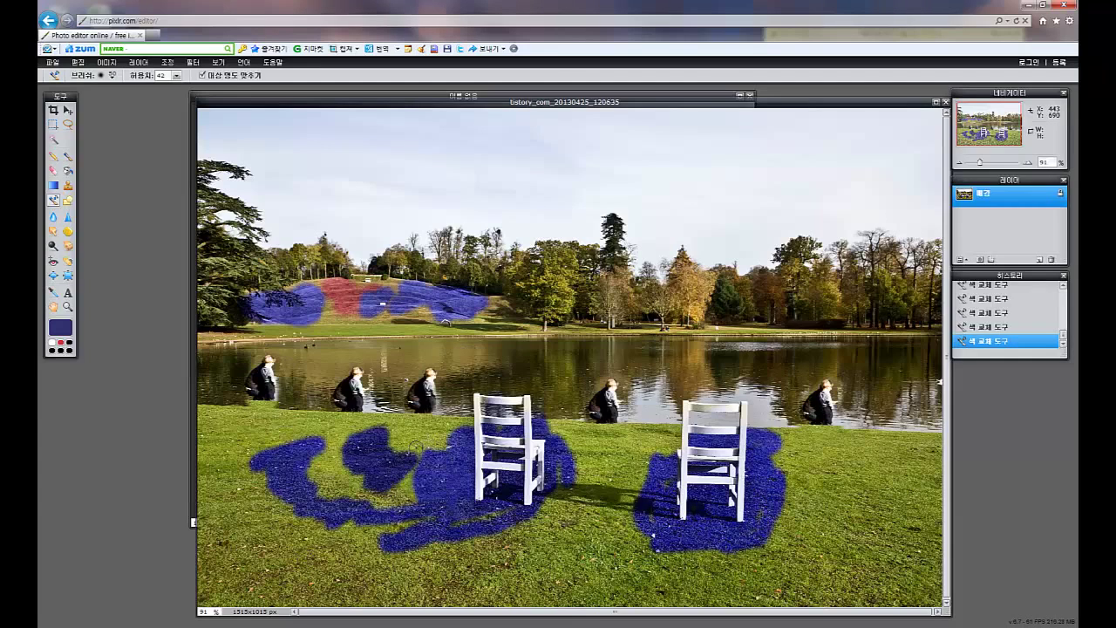
# Step: Set the Color Replace tolerance to 150 and paint the shadowed grass between the two chairs dark blue
pyautogui.click(178, 76)
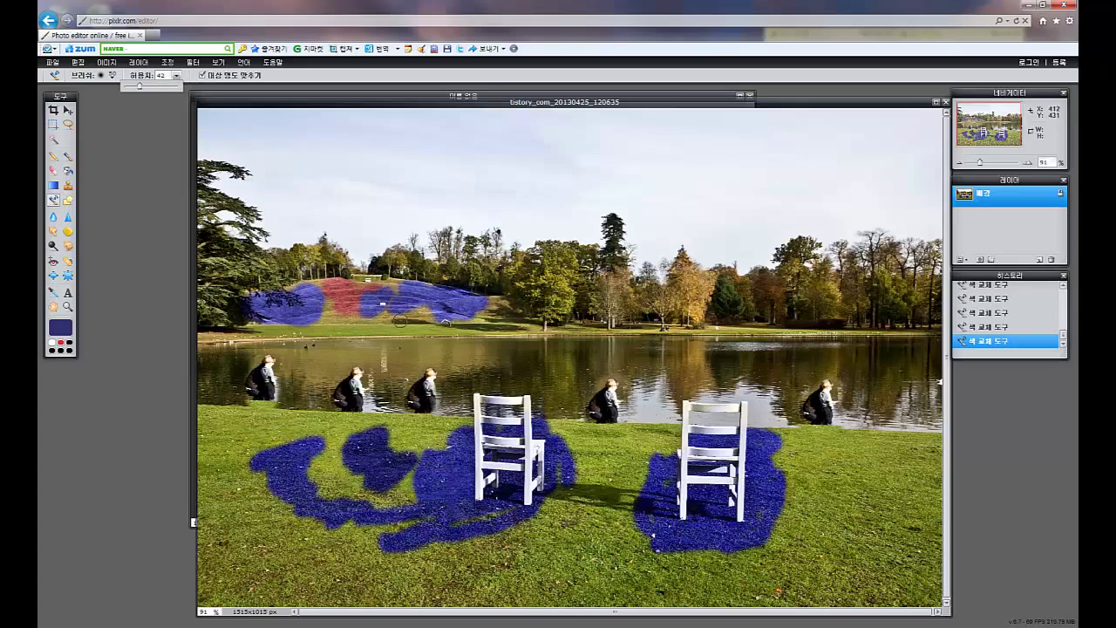
pyautogui.moveTo(140, 89); pyautogui.dragTo(179, 86)
pyautogui.click(545, 509)
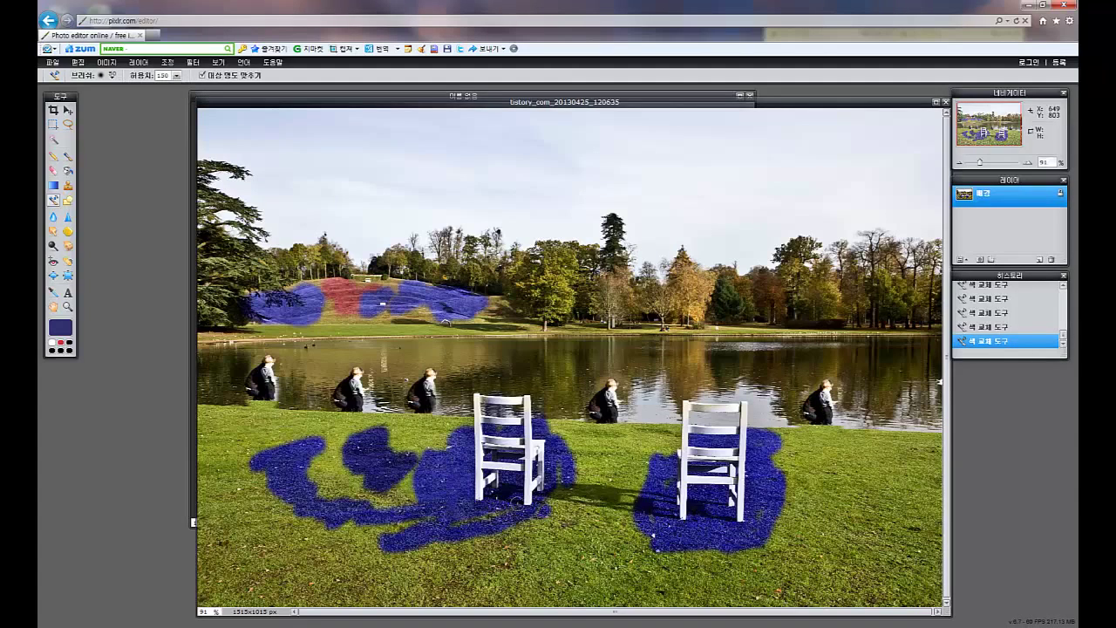
pyautogui.moveTo(530, 500)
pyautogui.mouseDown()
pyautogui.moveTo(576, 511)
pyautogui.moveTo(620, 488)
pyautogui.moveTo(627, 504)
pyautogui.moveTo(568, 494)
pyautogui.moveTo(594, 461)
pyautogui.moveTo(634, 483)
pyautogui.mouseUp()
# Step: Set the Color Replace tolerance to 0 and try the tool on the lawn below the left chair
pyautogui.click(176, 75)
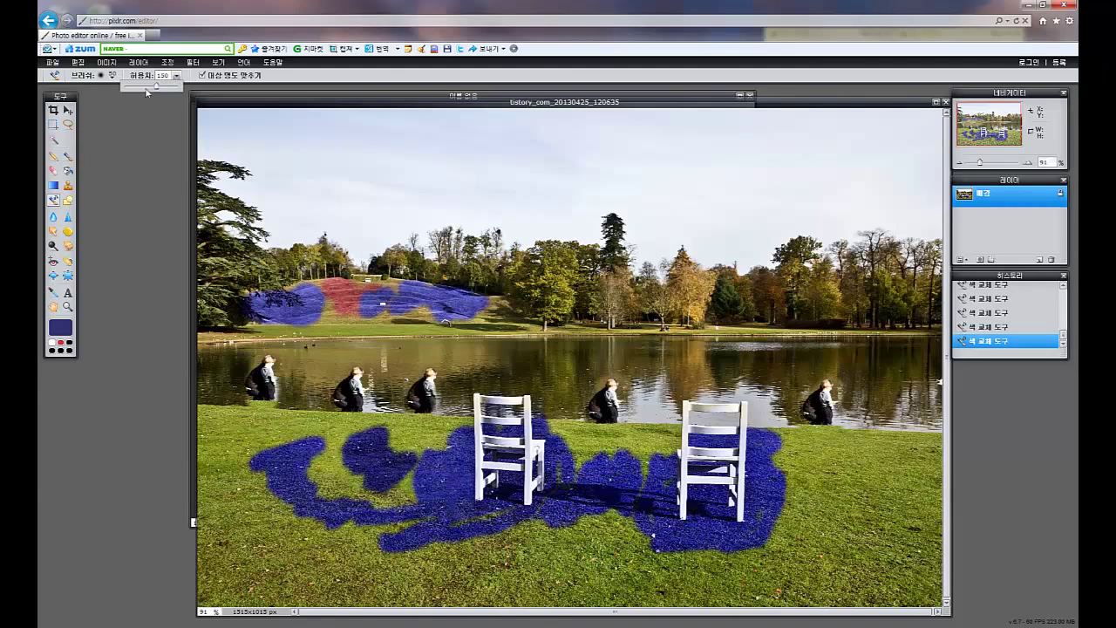
pyautogui.moveTo(158, 86); pyautogui.dragTo(108, 96)
pyautogui.click(472, 518)
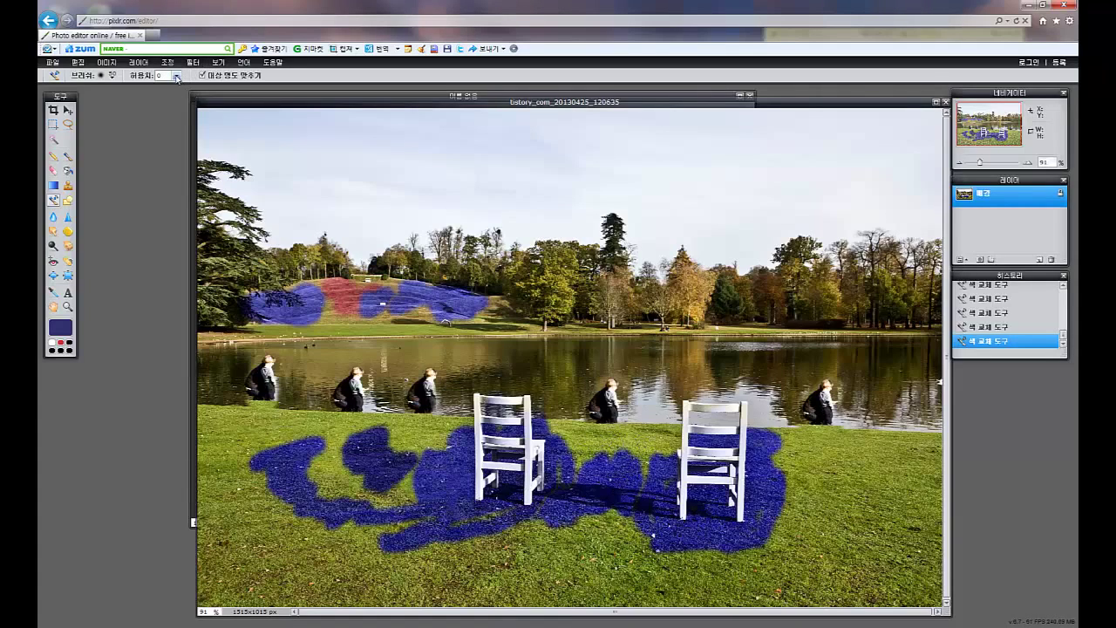
# Step: Restore the Color Replace tolerance to 150 and paint the unpainted grass gap left of the chairs dark blue
pyautogui.click(177, 75)
pyautogui.moveTo(125, 87); pyautogui.dragTo(179, 87)
pyautogui.click(349, 530)
pyautogui.moveTo(337, 465)
pyautogui.mouseDown()
pyautogui.moveTo(356, 463)
pyautogui.moveTo(334, 455)
pyautogui.mouseUp()
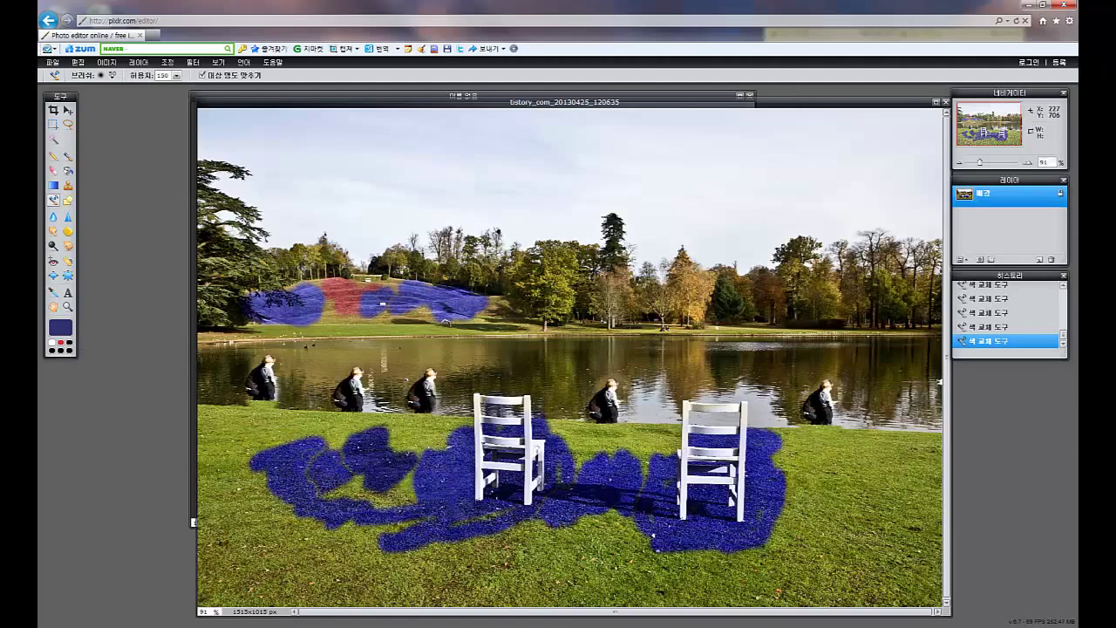
# Step: Draw a wide filled black rectangle over the sky and treetops with the Drawing tool, using Normal mode and 100 opacity
pyautogui.click(68, 201)
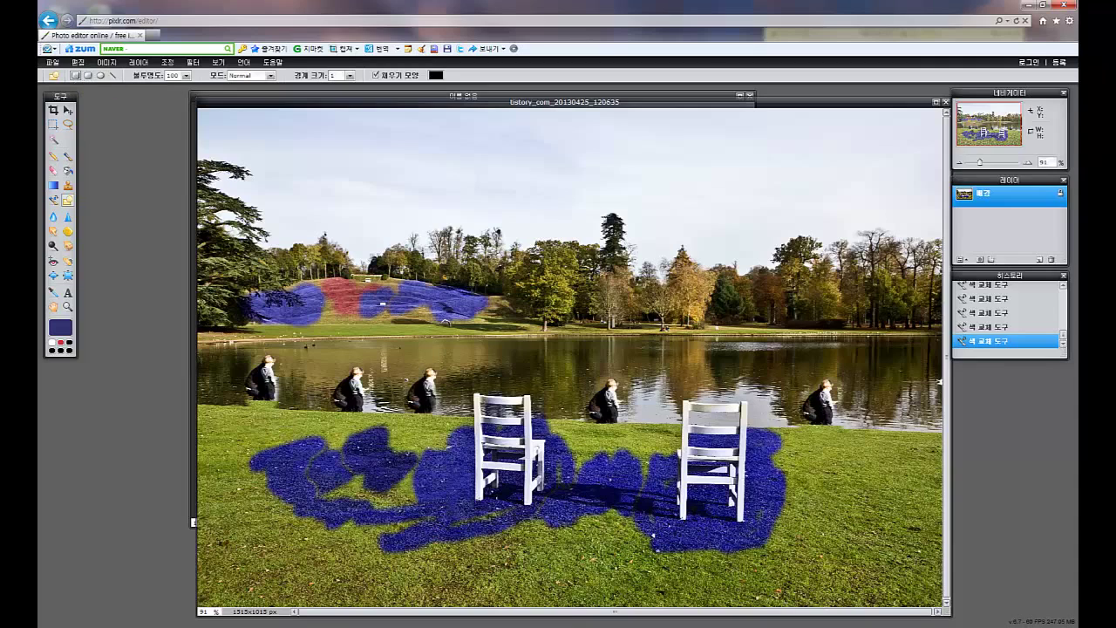
pyautogui.moveTo(323, 181); pyautogui.dragTo(632, 292)
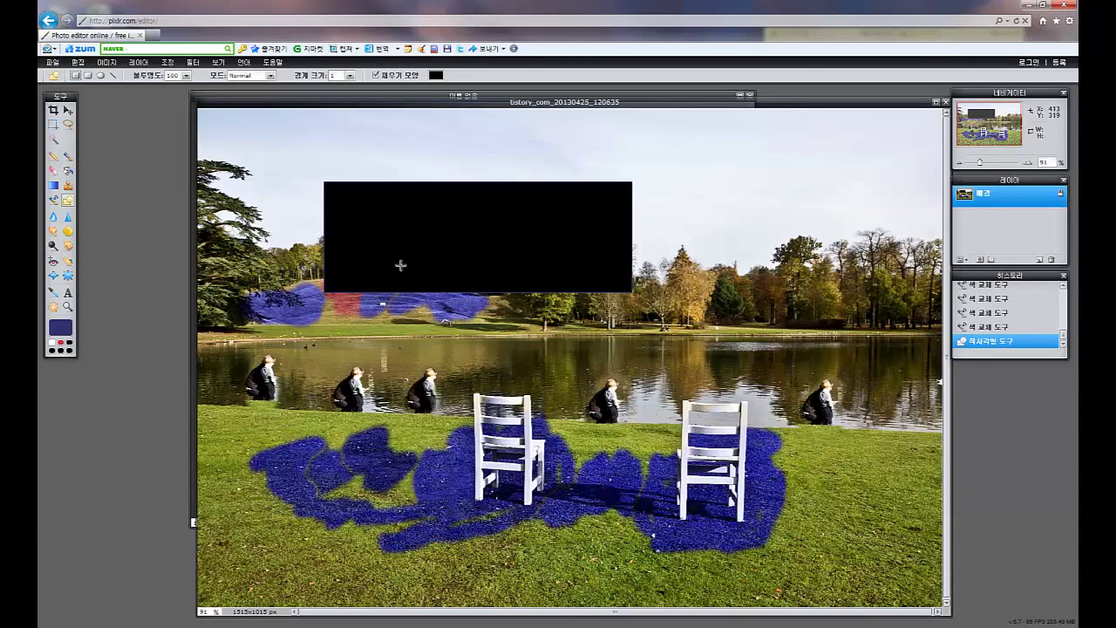
# Step: Draw two more filled black rectangles, one upright beside the left chair and one over the far treeline above the right chair
pyautogui.moveTo(534, 325); pyautogui.dragTo(599, 455)
pyautogui.moveTo(704, 277); pyautogui.dragTo(810, 362)
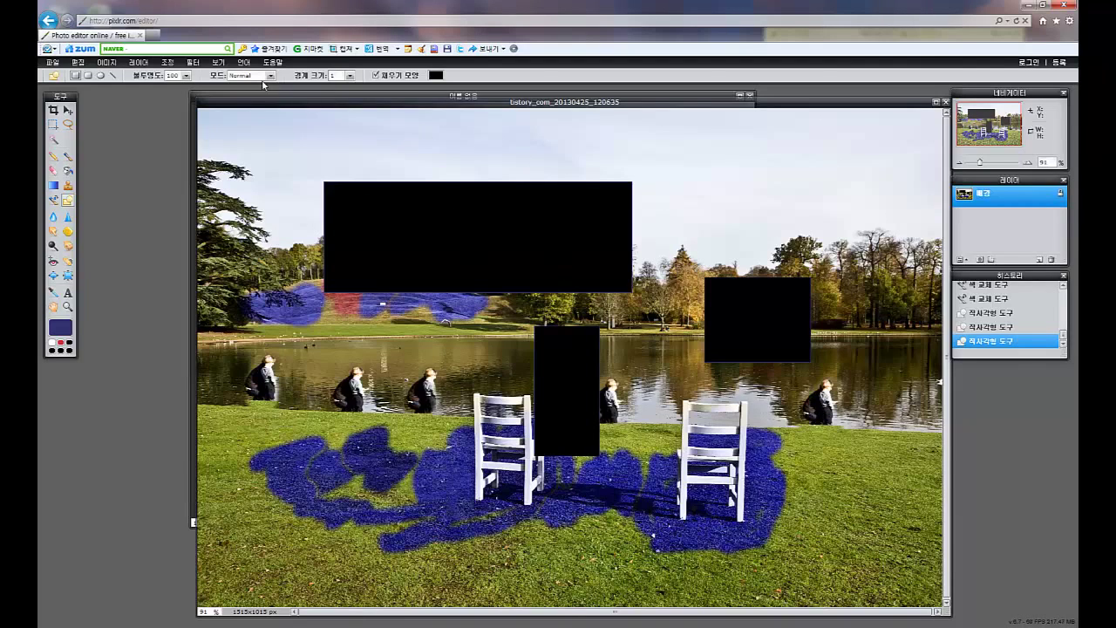
# Step: Turn off shape filling and draw six unfilled rectangles with border size 1 across the sky, lake and left bank
pyautogui.moveTo(676, 144); pyautogui.dragTo(799, 233)
pyautogui.moveTo(266, 365); pyautogui.dragTo(361, 443)
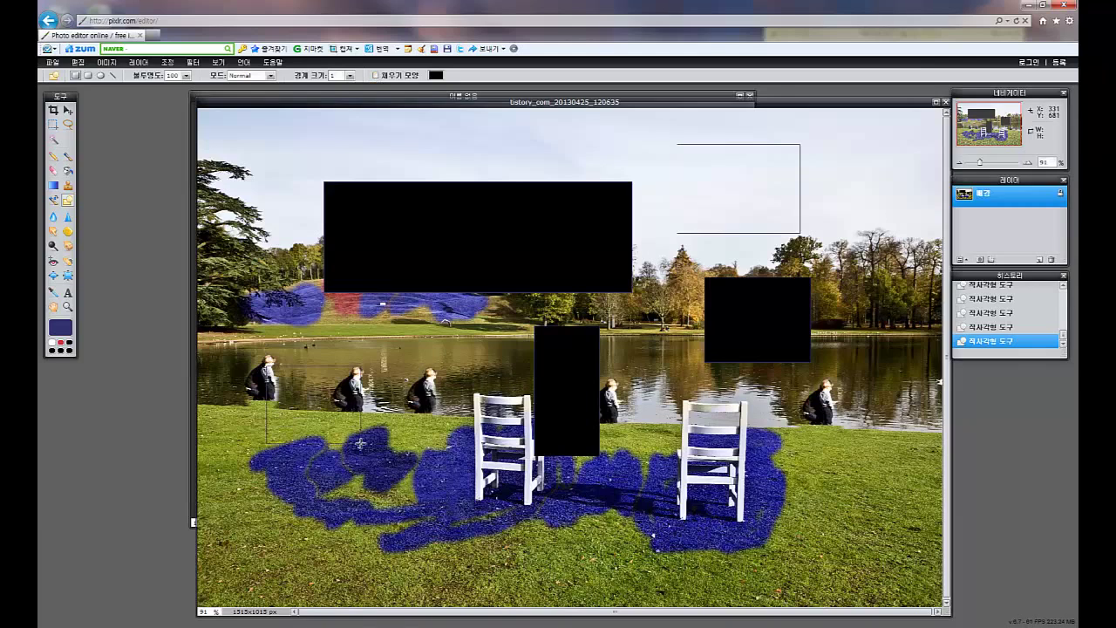
pyautogui.moveTo(392, 334); pyautogui.dragTo(448, 424)
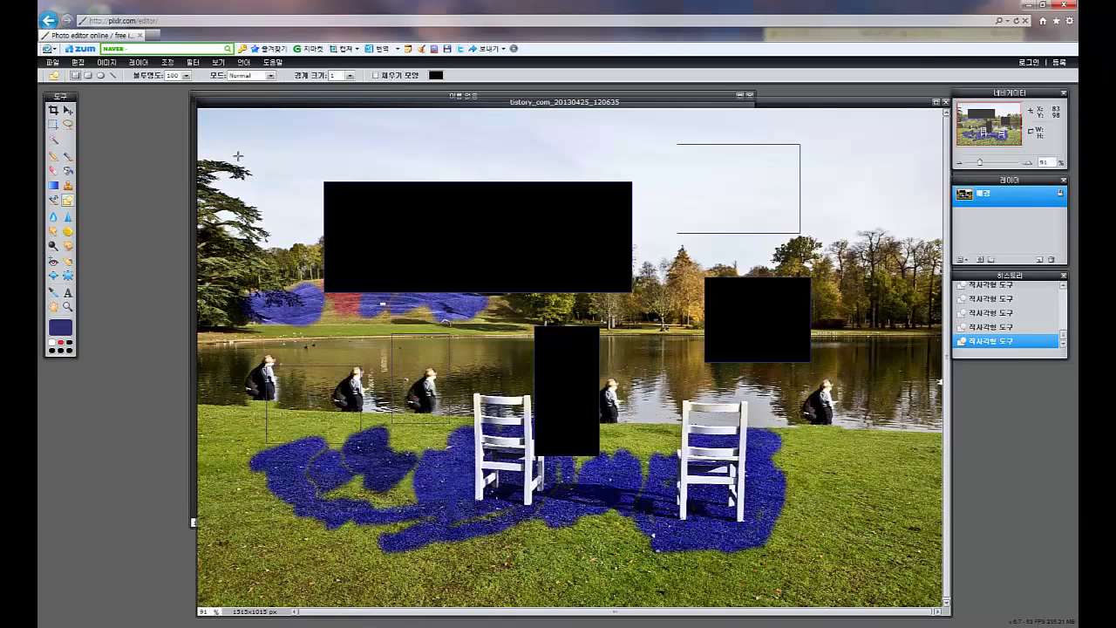
pyautogui.moveTo(238, 155); pyautogui.dragTo(288, 242)
pyautogui.moveTo(292, 143); pyautogui.dragTo(323, 176)
pyautogui.moveTo(350, 137); pyautogui.dragTo(404, 181)
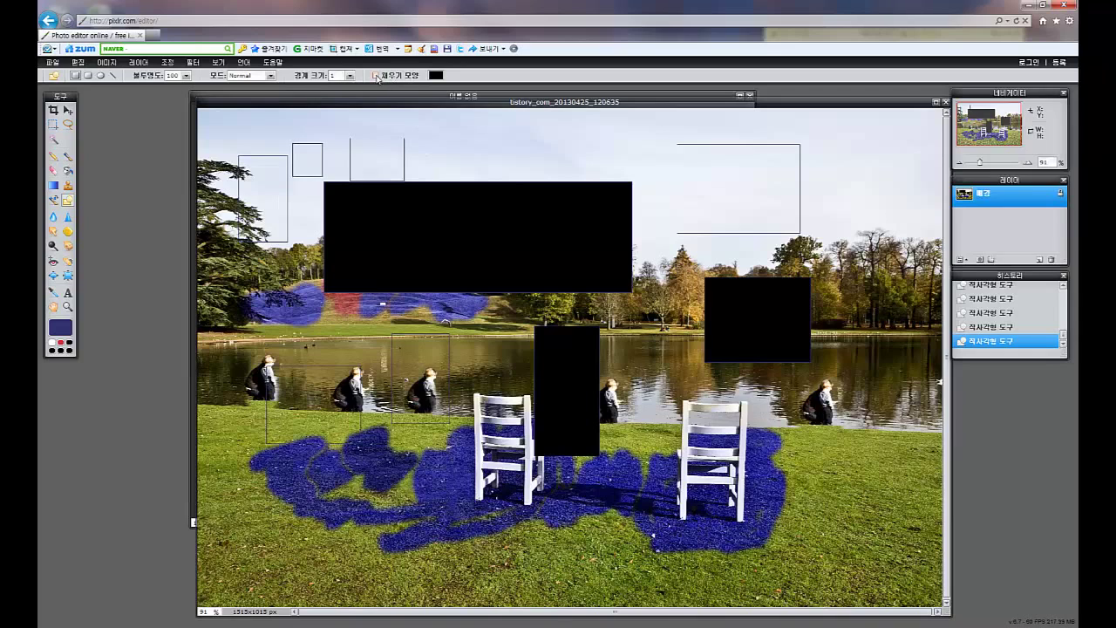
# Step: Switch the drawing mode to Multiply, turn shape filling back on and draw a black rectangle over the two leftmost figures
pyautogui.click(269, 76)
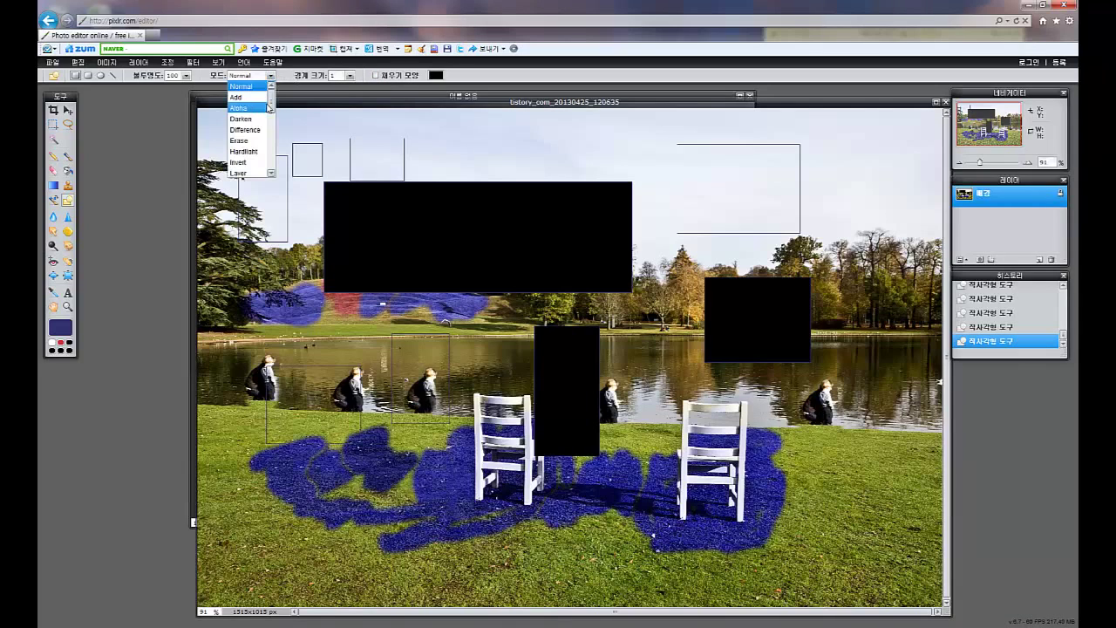
pyautogui.moveTo(271, 108); pyautogui.dragTo(272, 149)
pyautogui.click(241, 148)
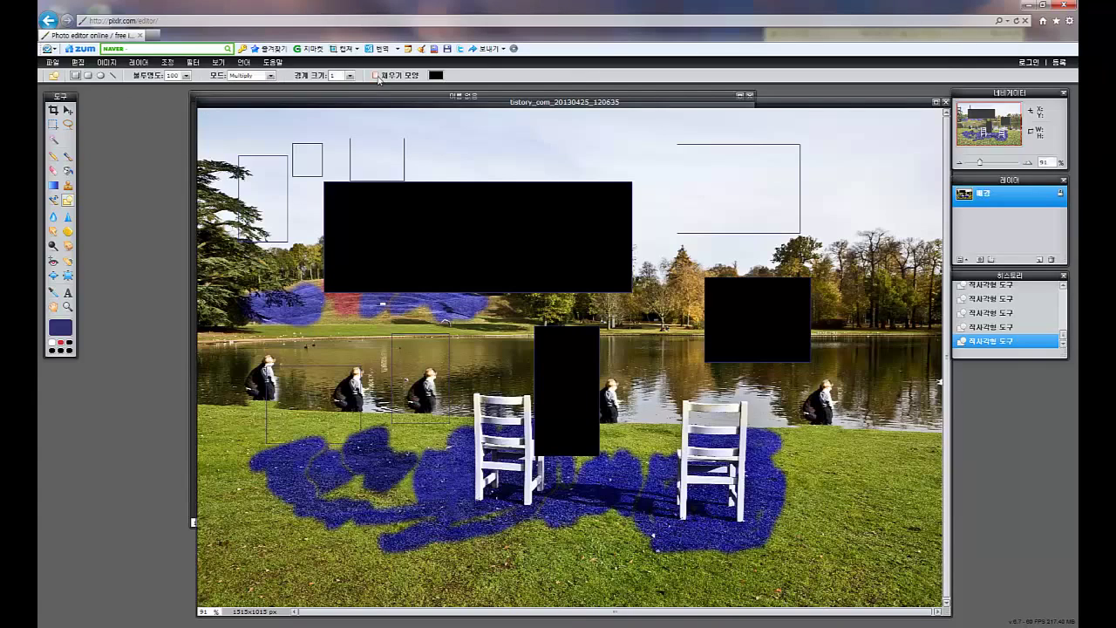
pyautogui.moveTo(251, 341); pyautogui.dragTo(378, 411)
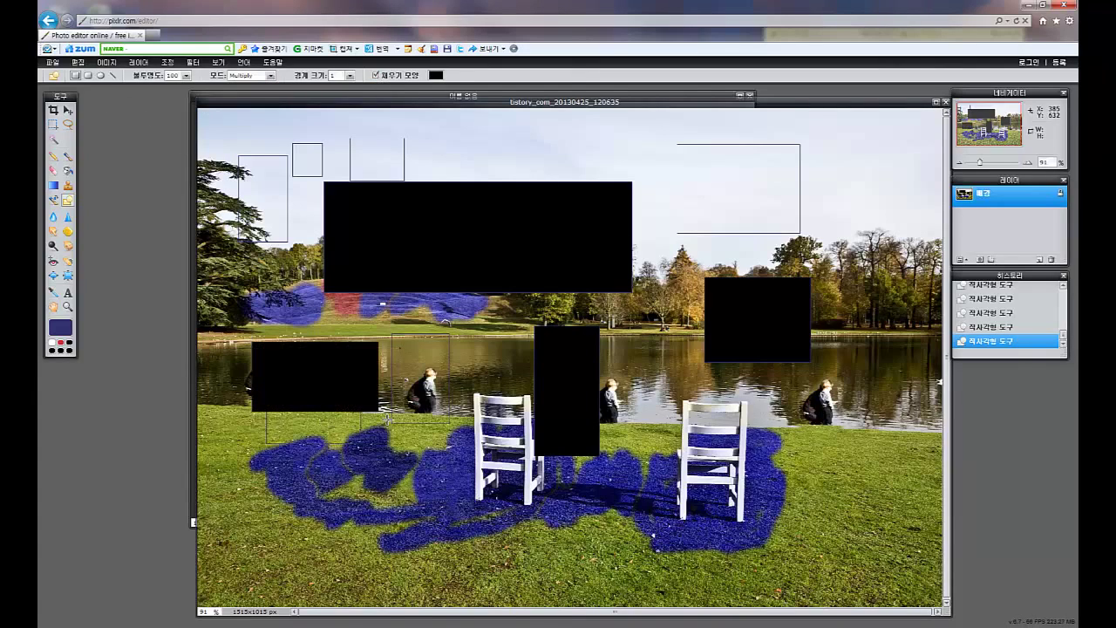
# Step: Lower the shape opacity to 45 and draw overlapping translucent black rectangles over the chairs, lawn, lake and blue-painted far bank
pyautogui.click(185, 76)
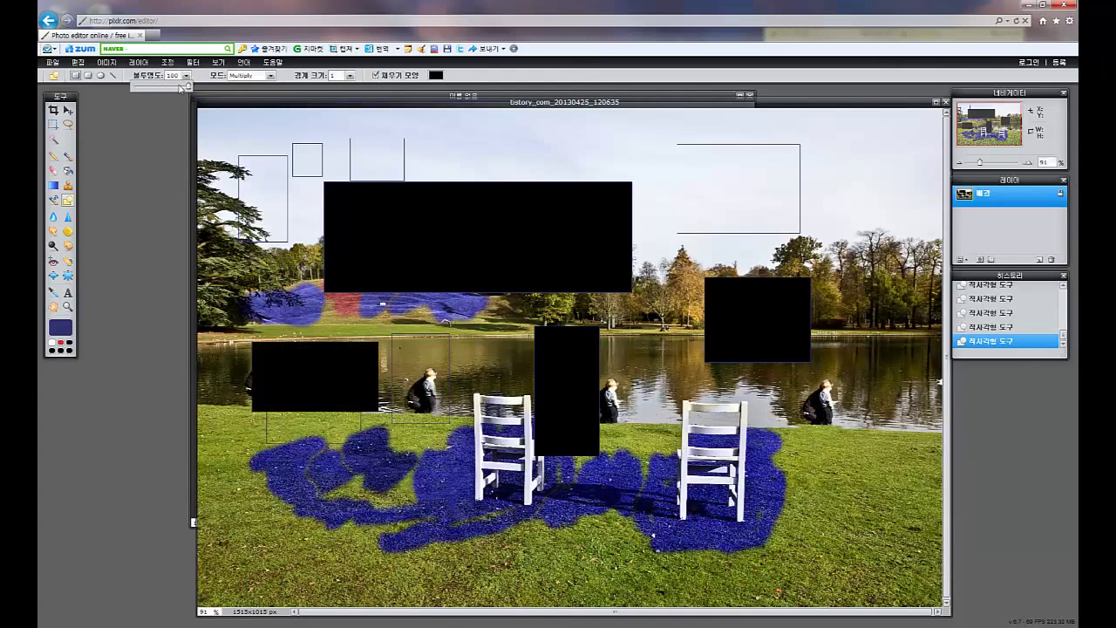
pyautogui.moveTo(188, 87); pyautogui.dragTo(159, 90)
pyautogui.moveTo(719, 378); pyautogui.dragTo(856, 446)
pyautogui.moveTo(843, 498); pyautogui.dragTo(682, 468)
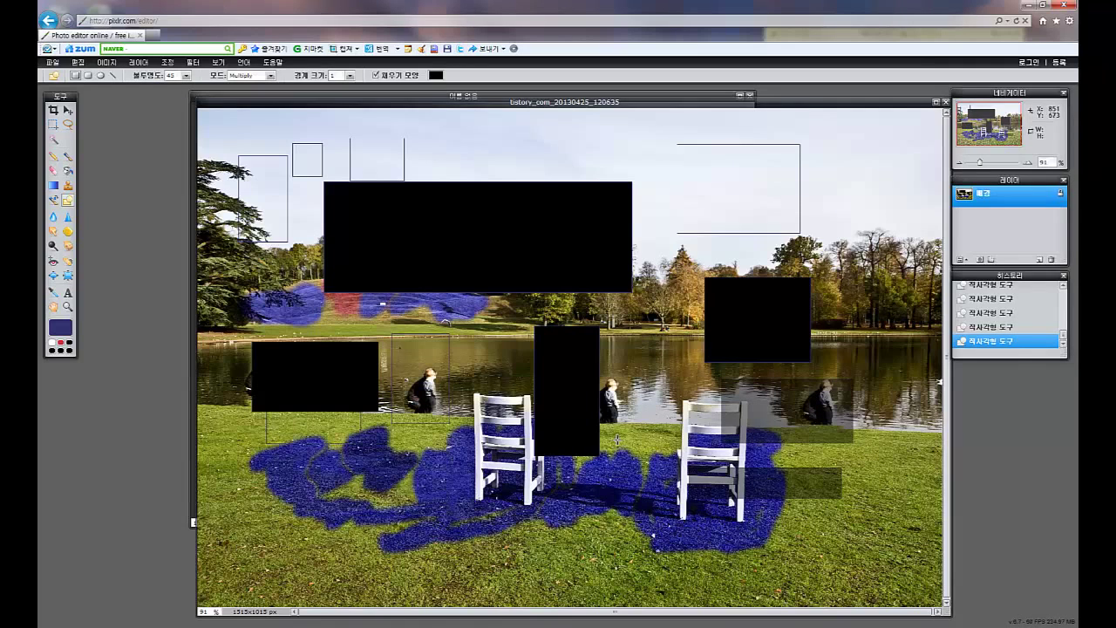
pyautogui.moveTo(615, 439); pyautogui.dragTo(694, 573)
pyautogui.moveTo(271, 425); pyautogui.dragTo(356, 505)
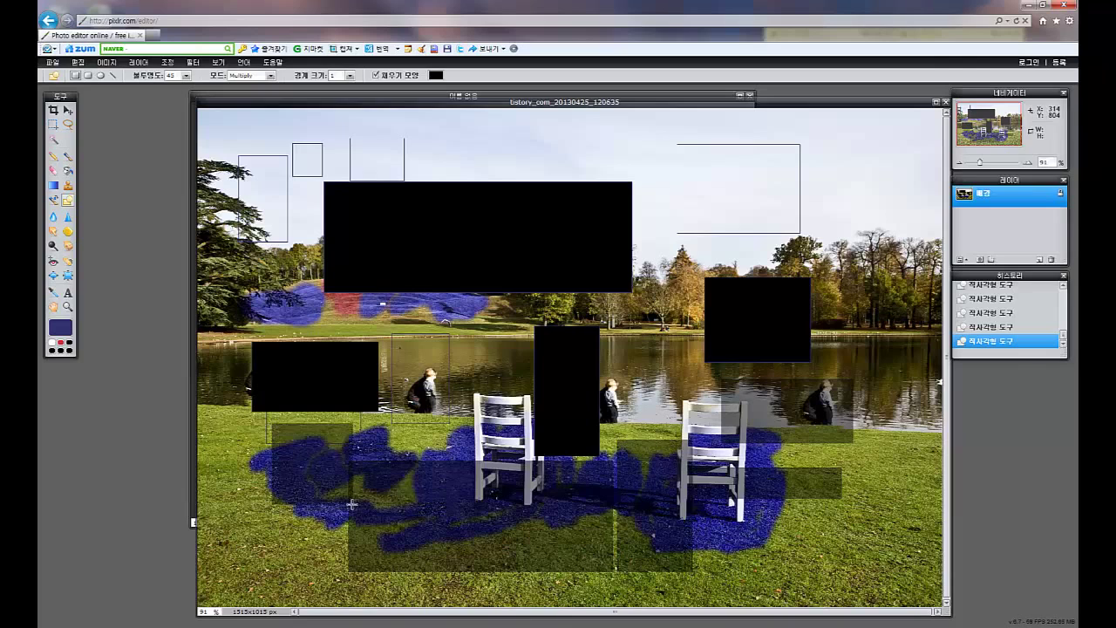
pyautogui.moveTo(434, 450); pyautogui.dragTo(385, 357)
pyautogui.moveTo(404, 321); pyautogui.dragTo(579, 395)
pyautogui.moveTo(549, 431); pyautogui.dragTo(384, 363)
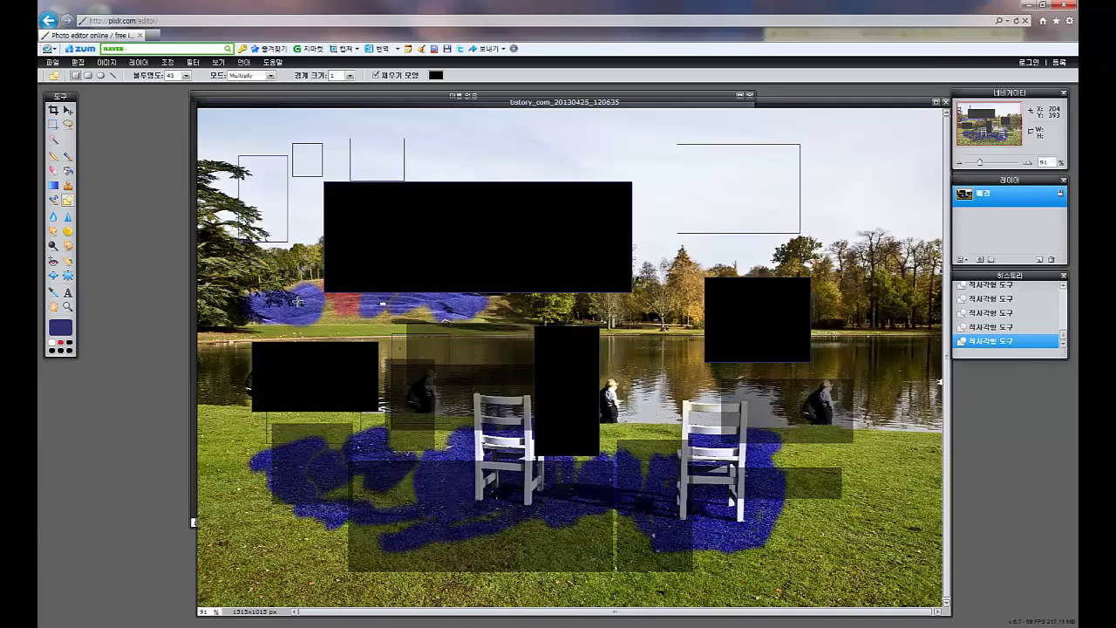
pyautogui.moveTo(294, 292); pyautogui.dragTo(375, 341)
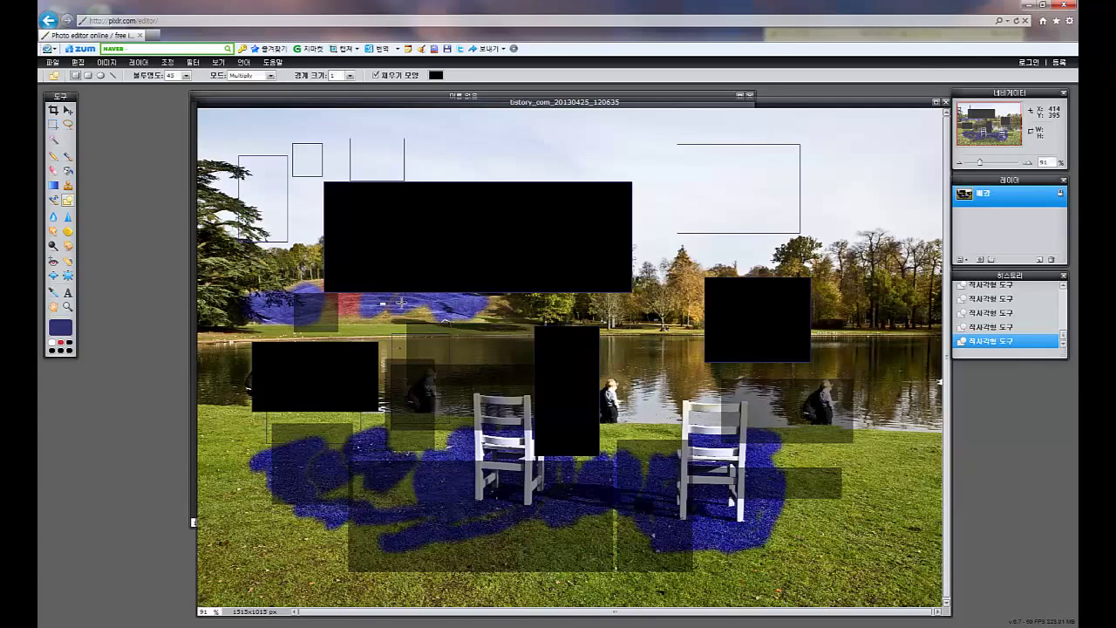